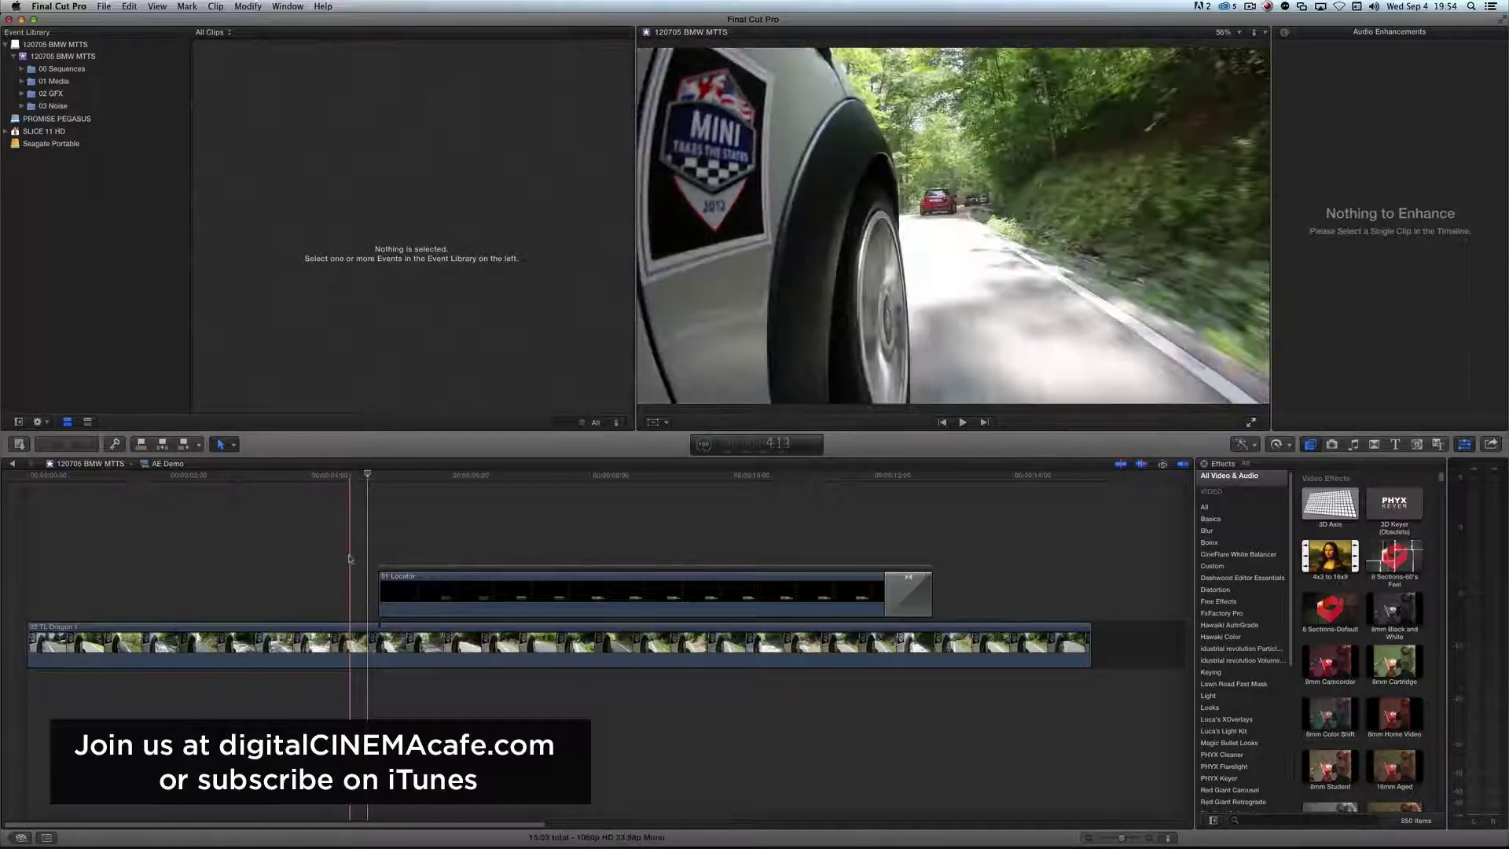
# Step: Preview the SOUTH CAROLINA lower third and trim the end of the 01 Locator title clip shorter
pyautogui.press('space')
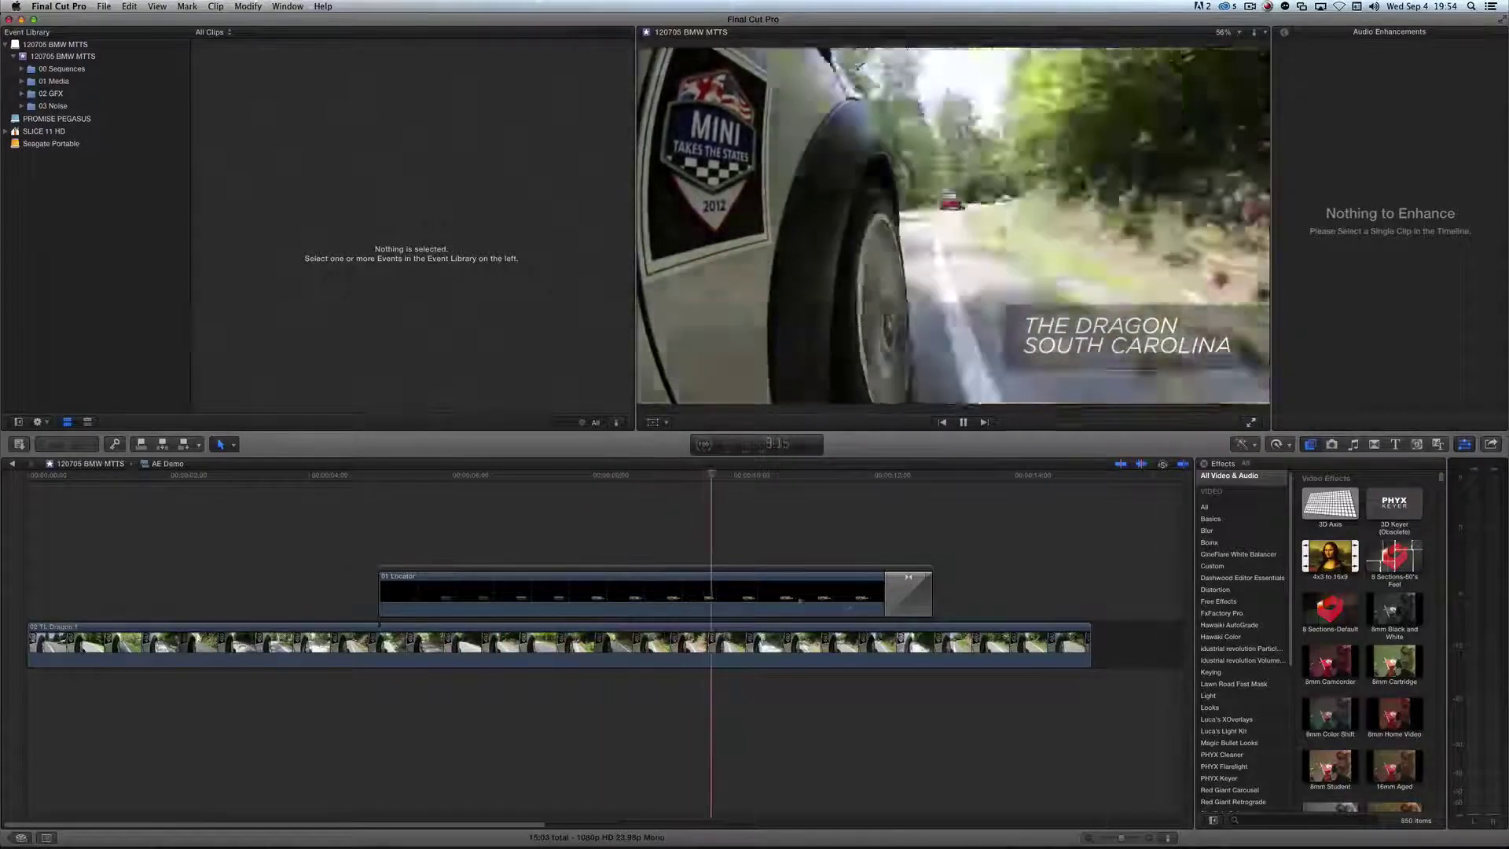
pyautogui.press('space')
pyautogui.moveTo(908, 580); pyautogui.dragTo(770, 580)
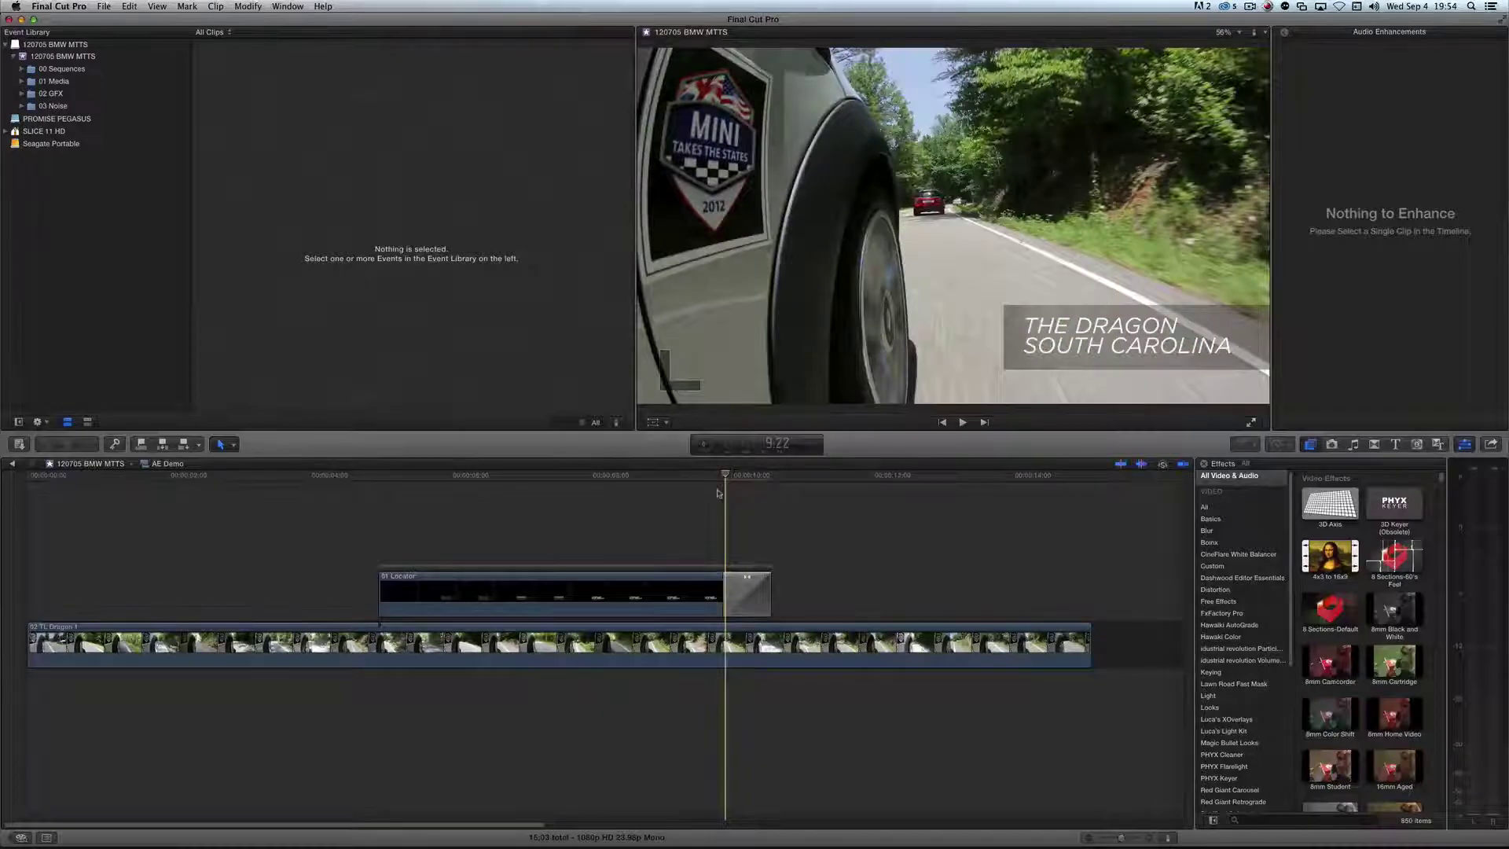
pyautogui.press('space')
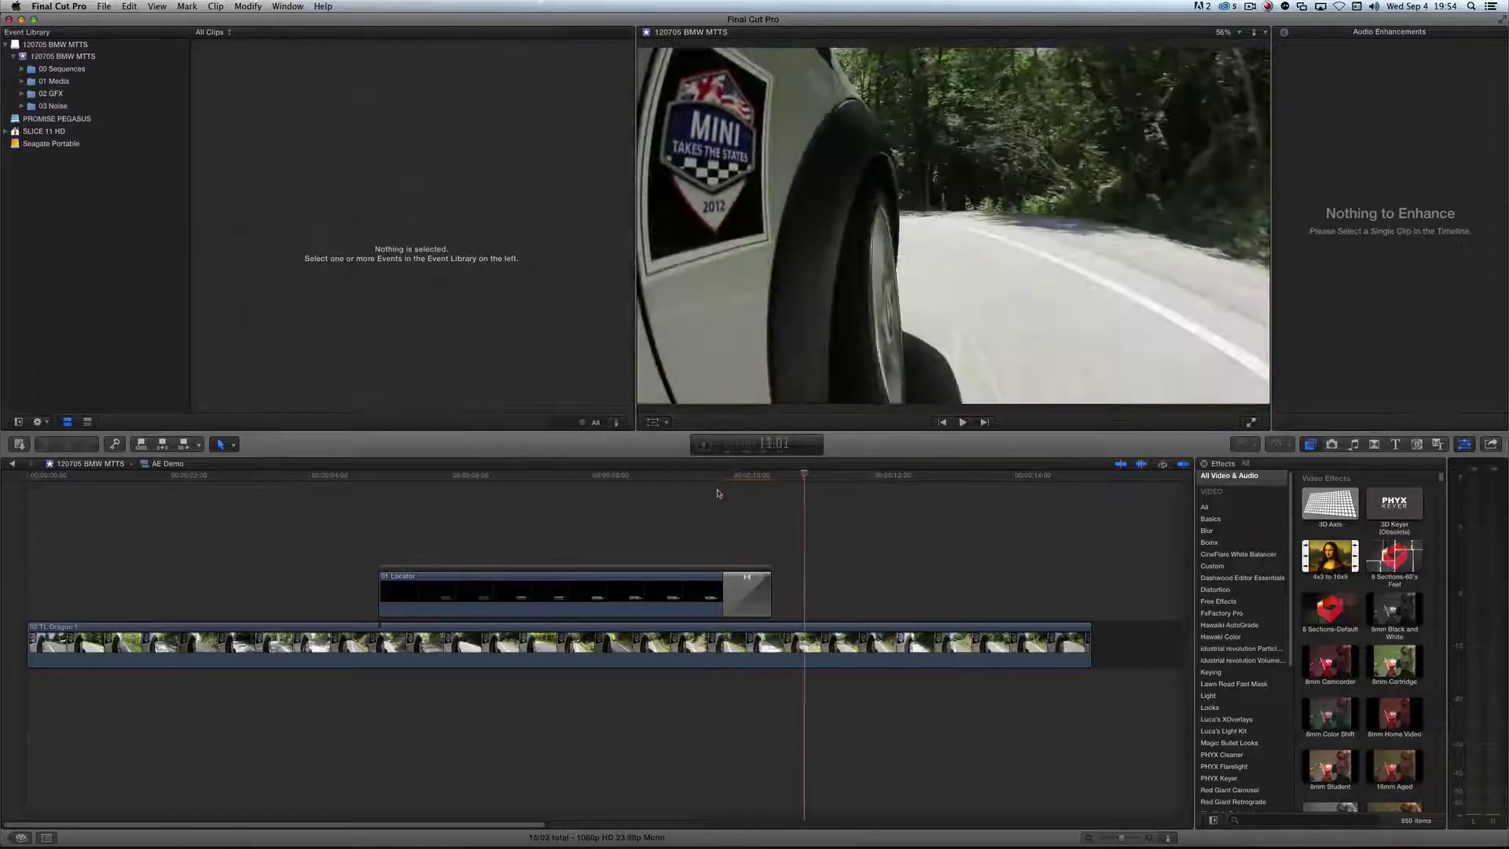
pyautogui.click(705, 477)
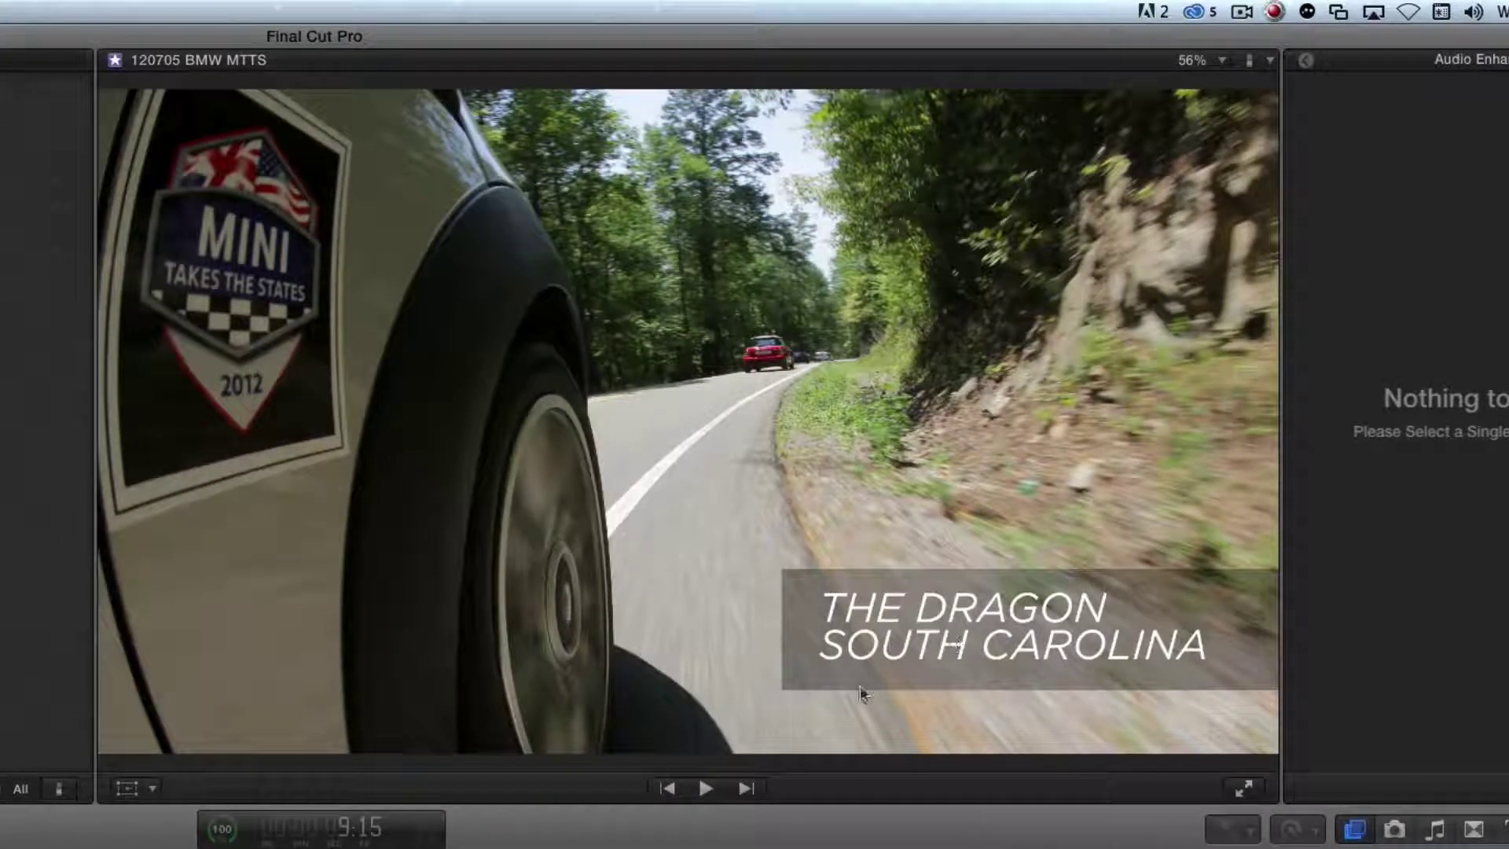
pyautogui.press('super+Tab')
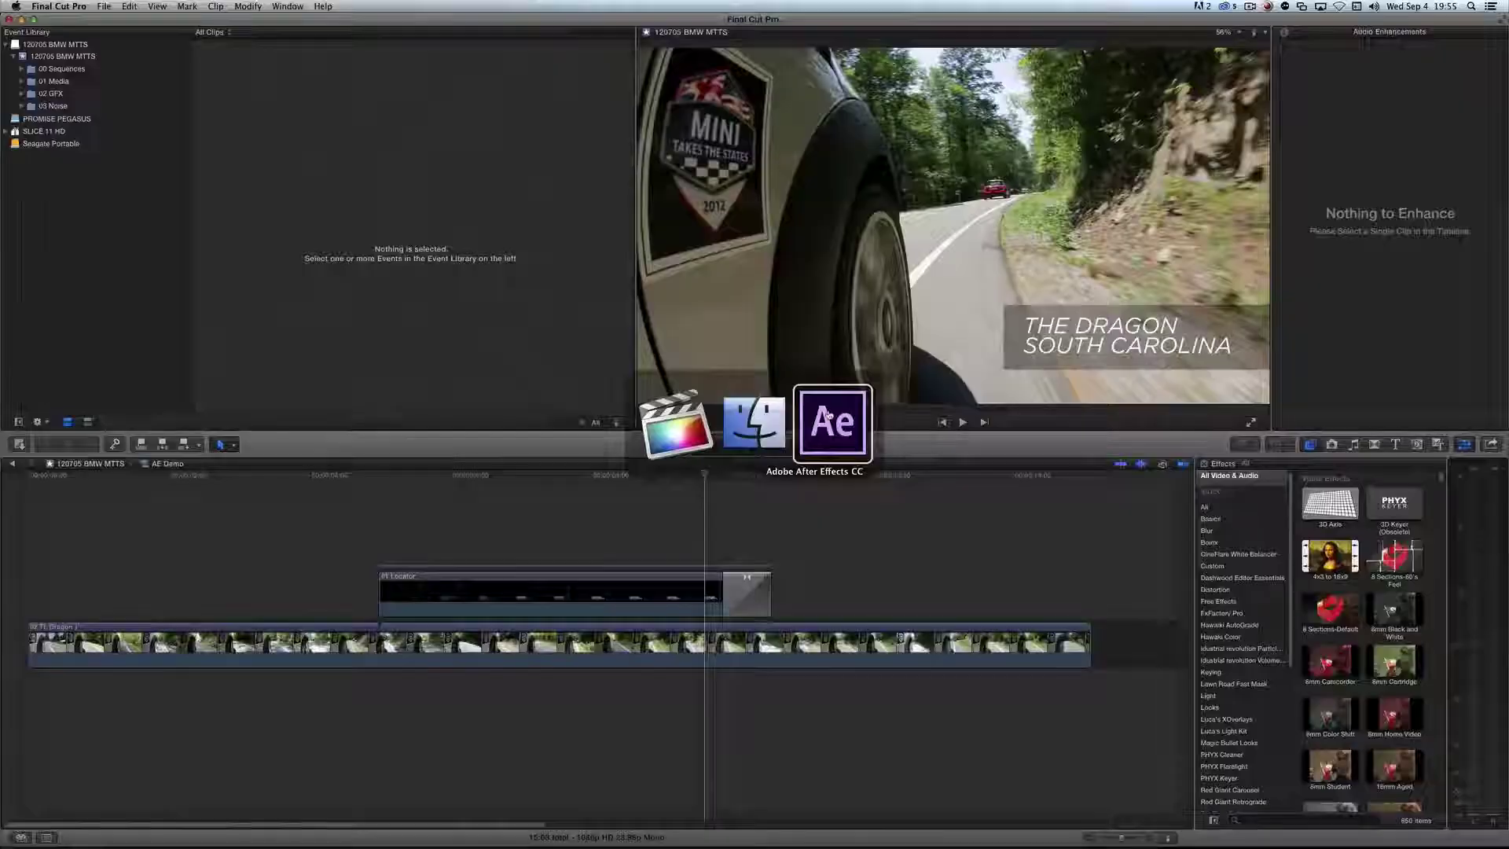
# Step: Increase the Leading between the THE DRAGON and SOUTH CAROLINA title lines, then save the project
pyautogui.click(456, 774)
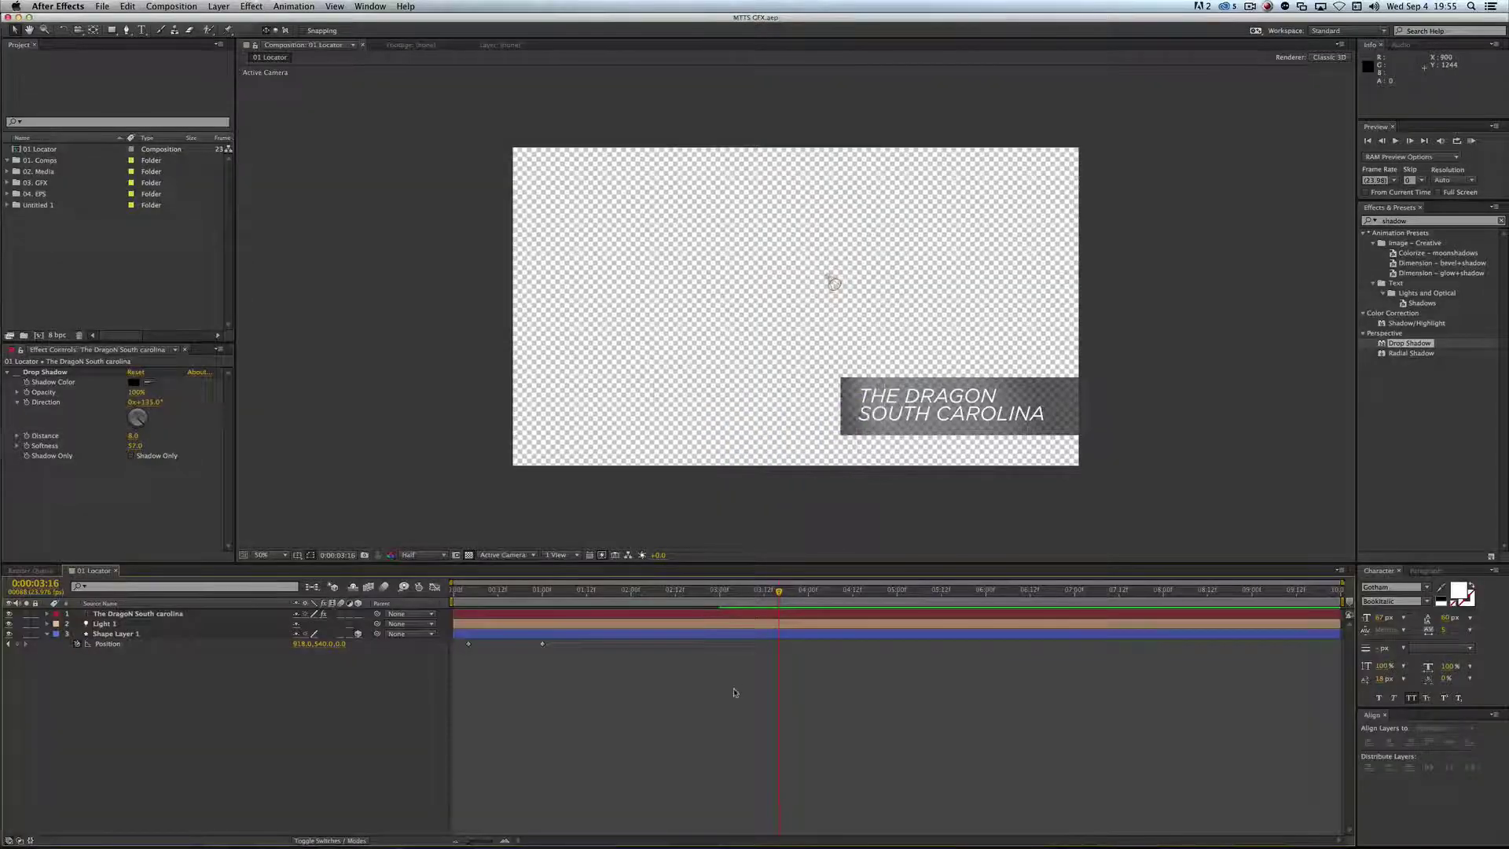
pyautogui.click(675, 615)
pyautogui.doubleClick(676, 615)
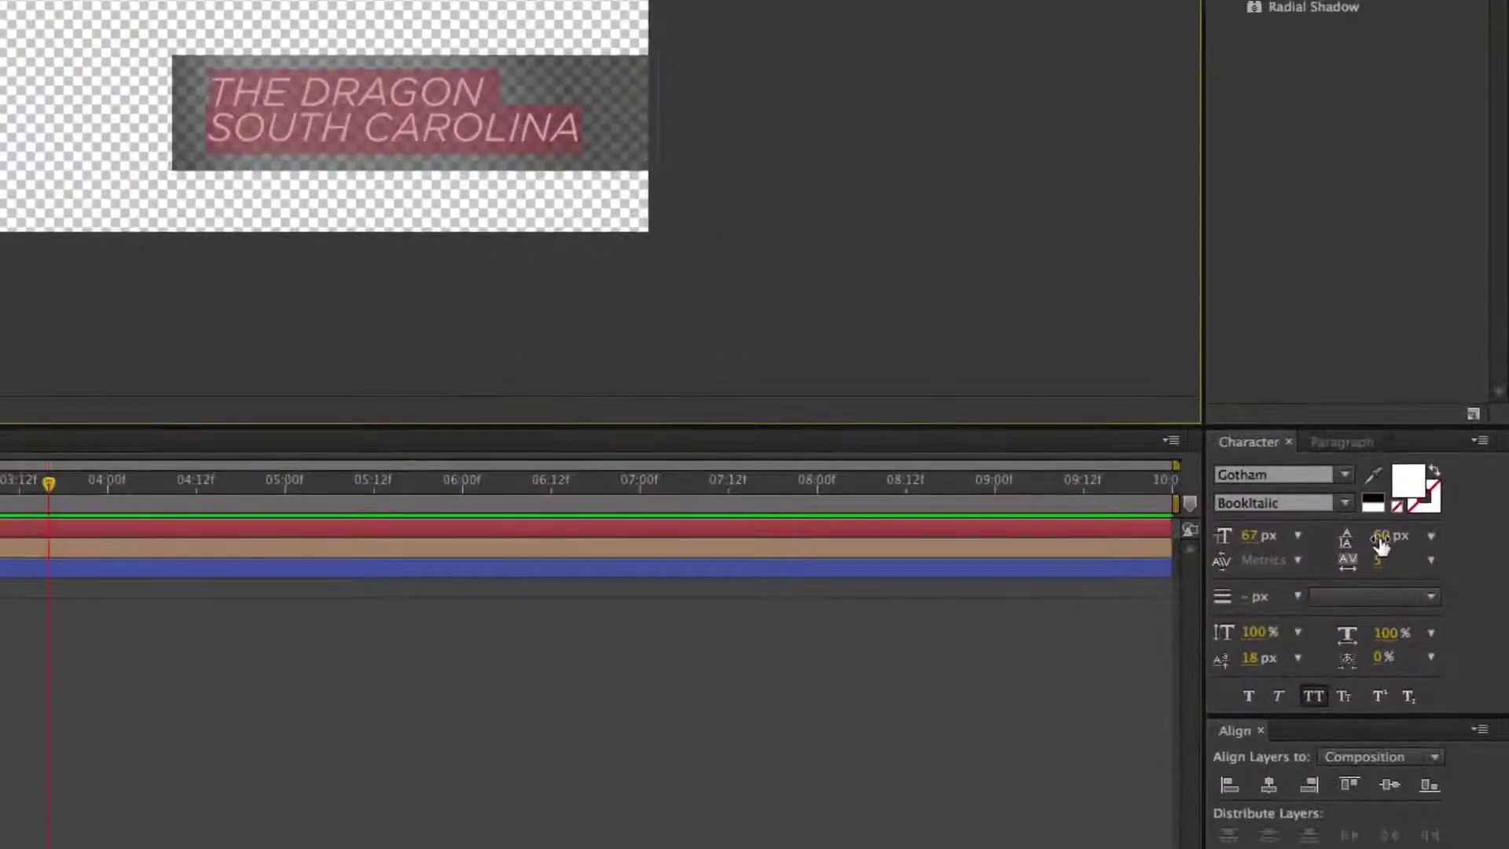
pyautogui.moveTo(1380, 539); pyautogui.dragTo(1398, 537)
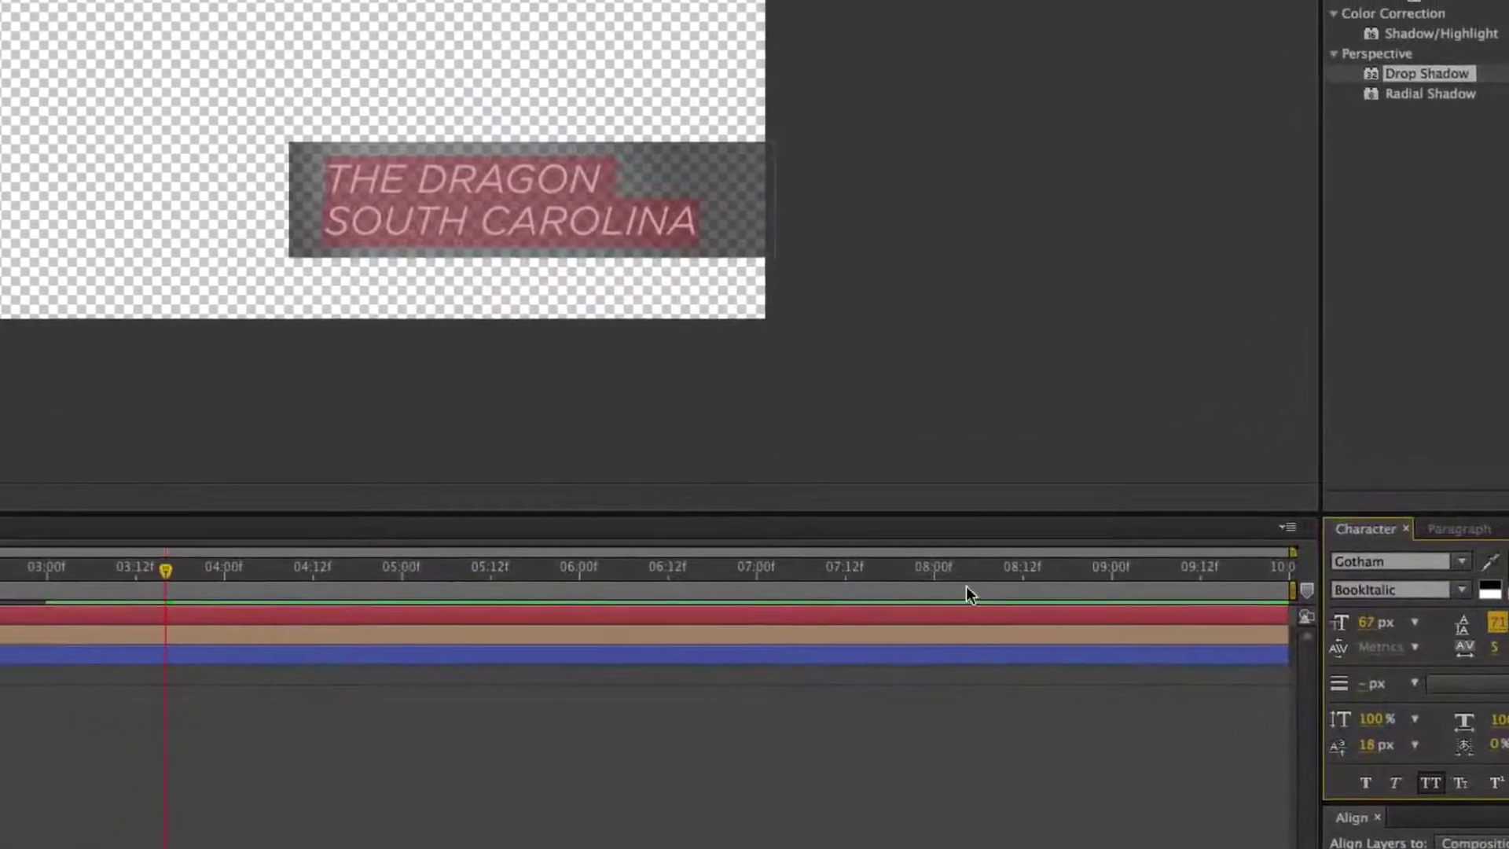
pyautogui.press('KP_Enter')
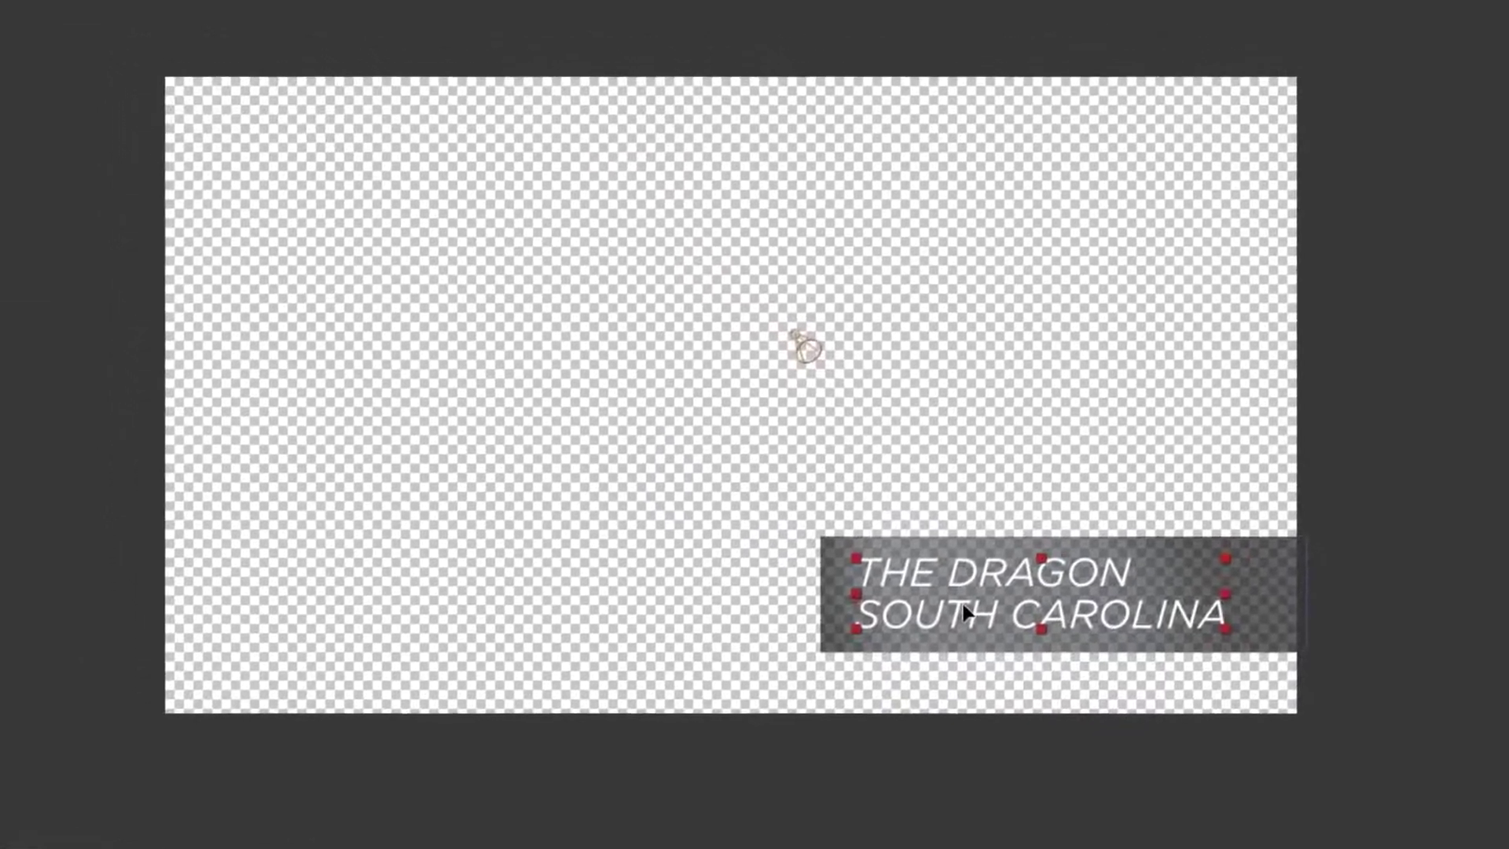
pyautogui.hotkey('ctrl', 's')
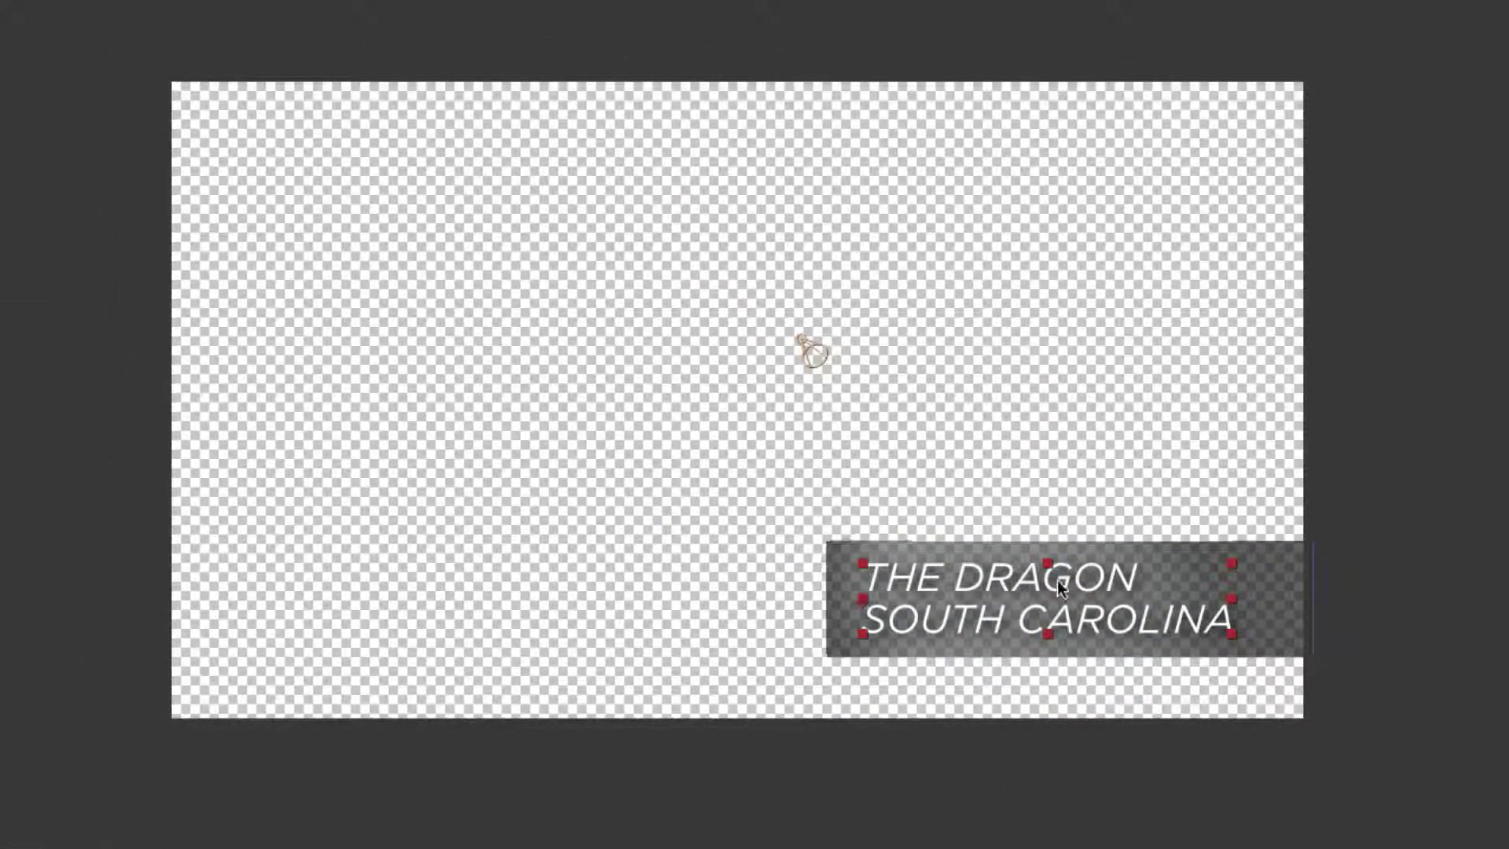
pyautogui.click(1170, 824)
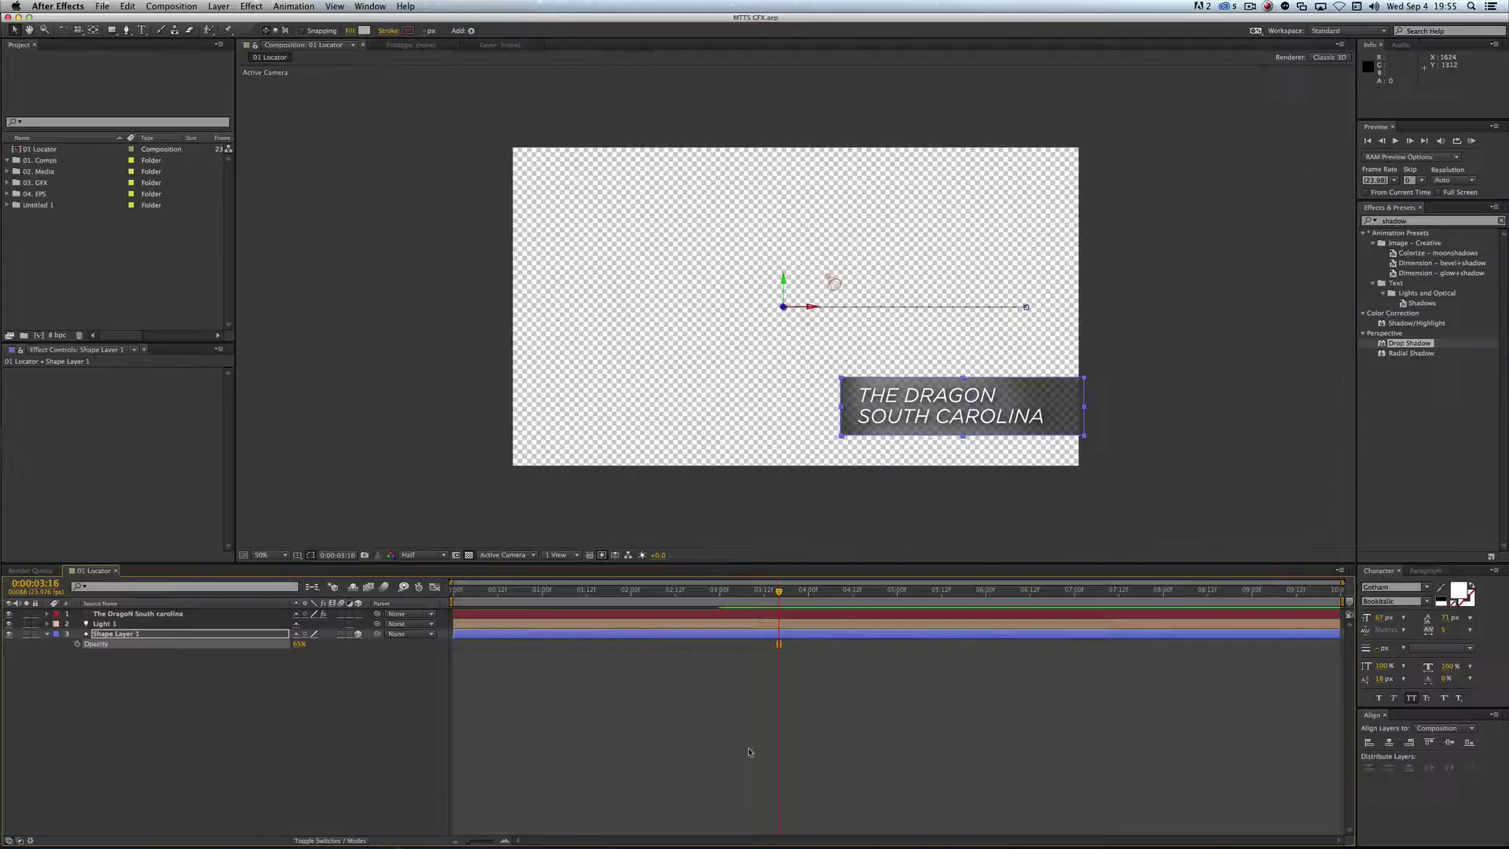
# Step: Queue the 01 Locator comp with Cmd+M and render it to 01 Locator_1.mov
pyautogui.press('super+m')
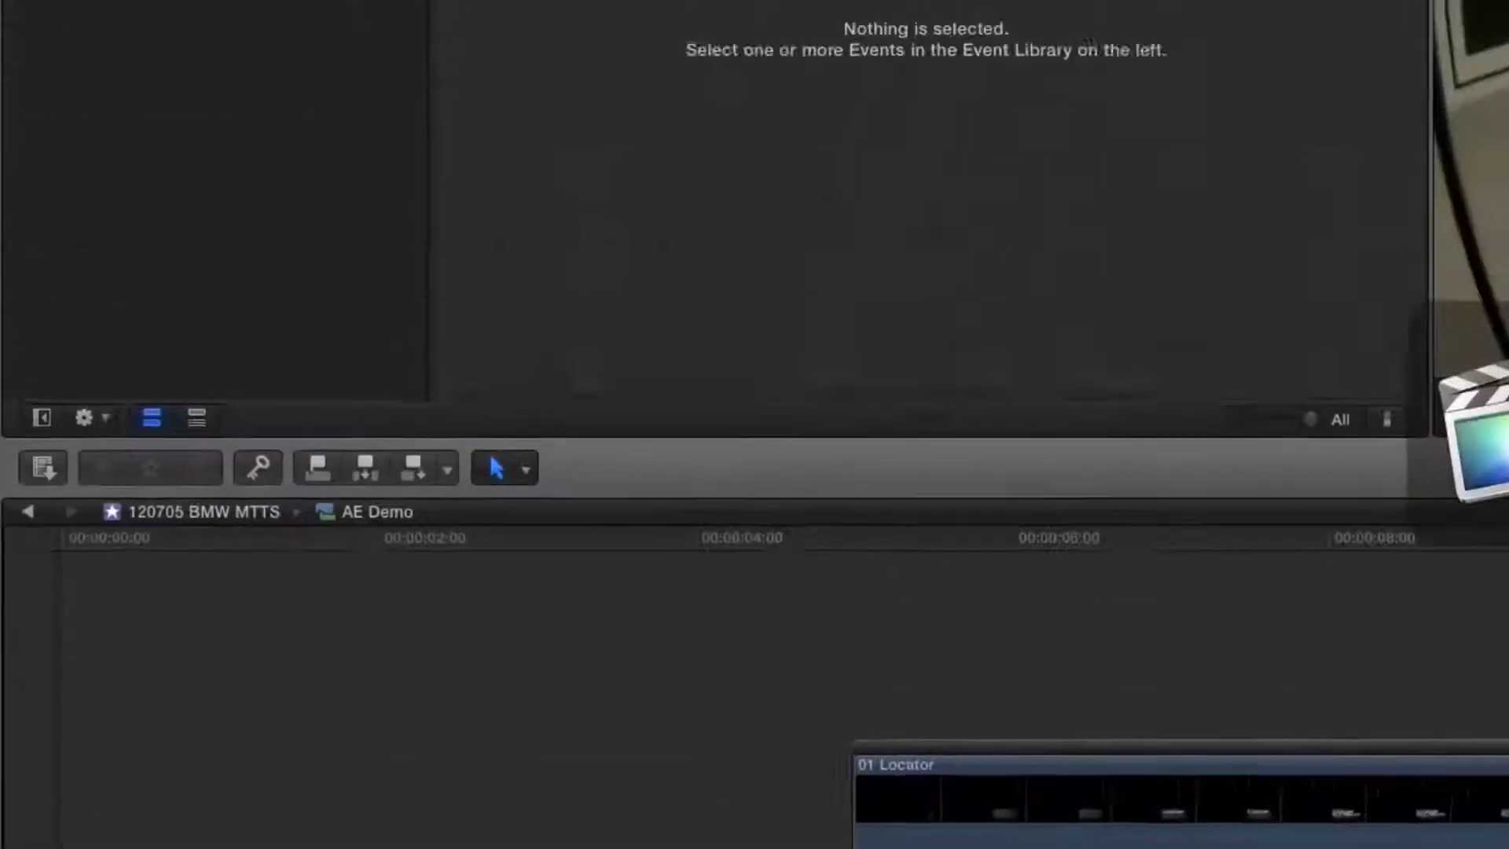
pyautogui.press('super+Tab')
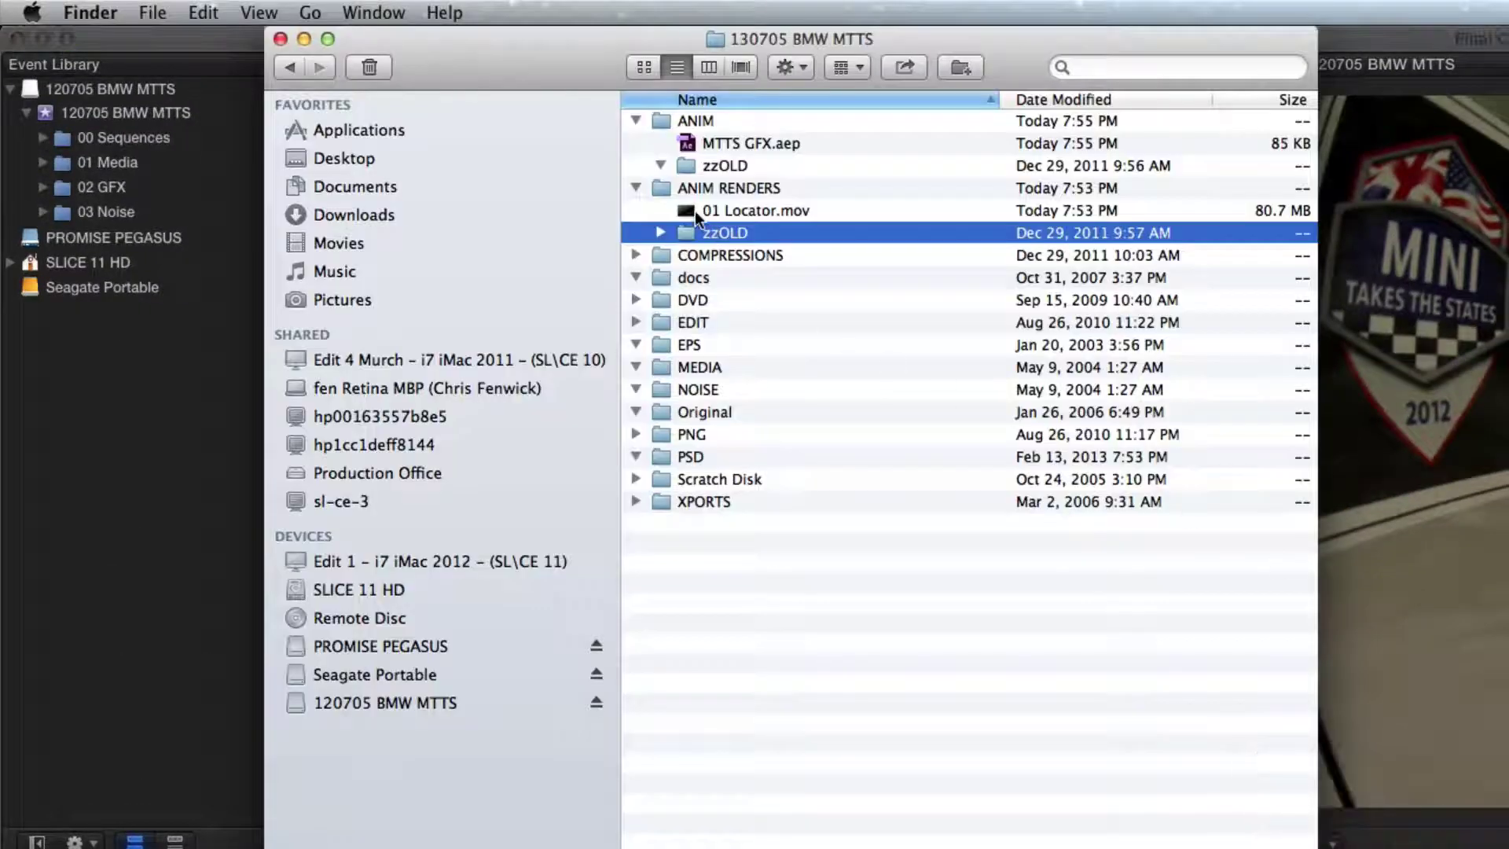
pyautogui.press('super+Tab')
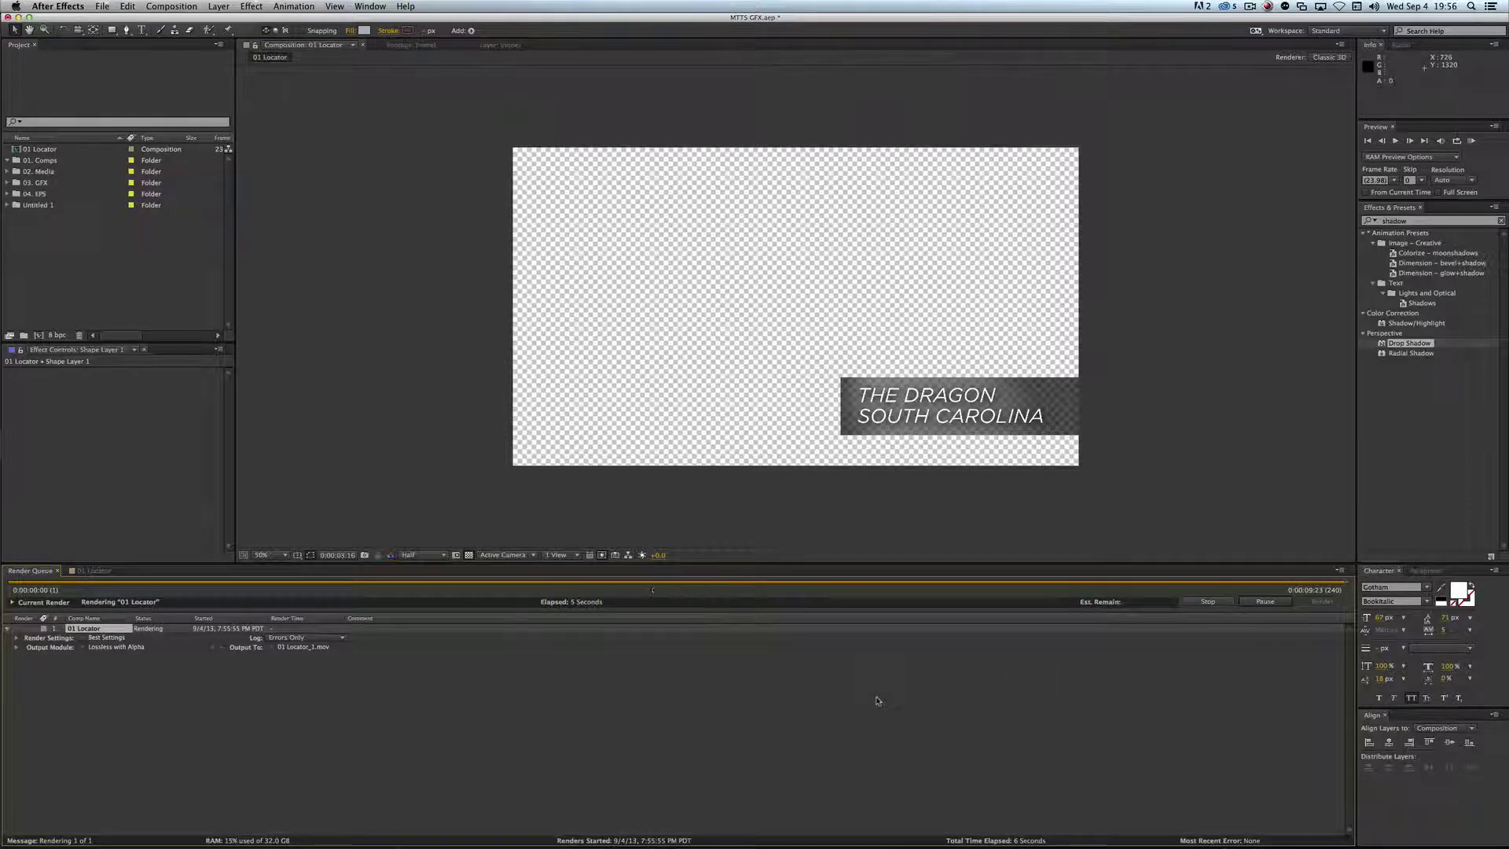
pyautogui.press('super+Tab')
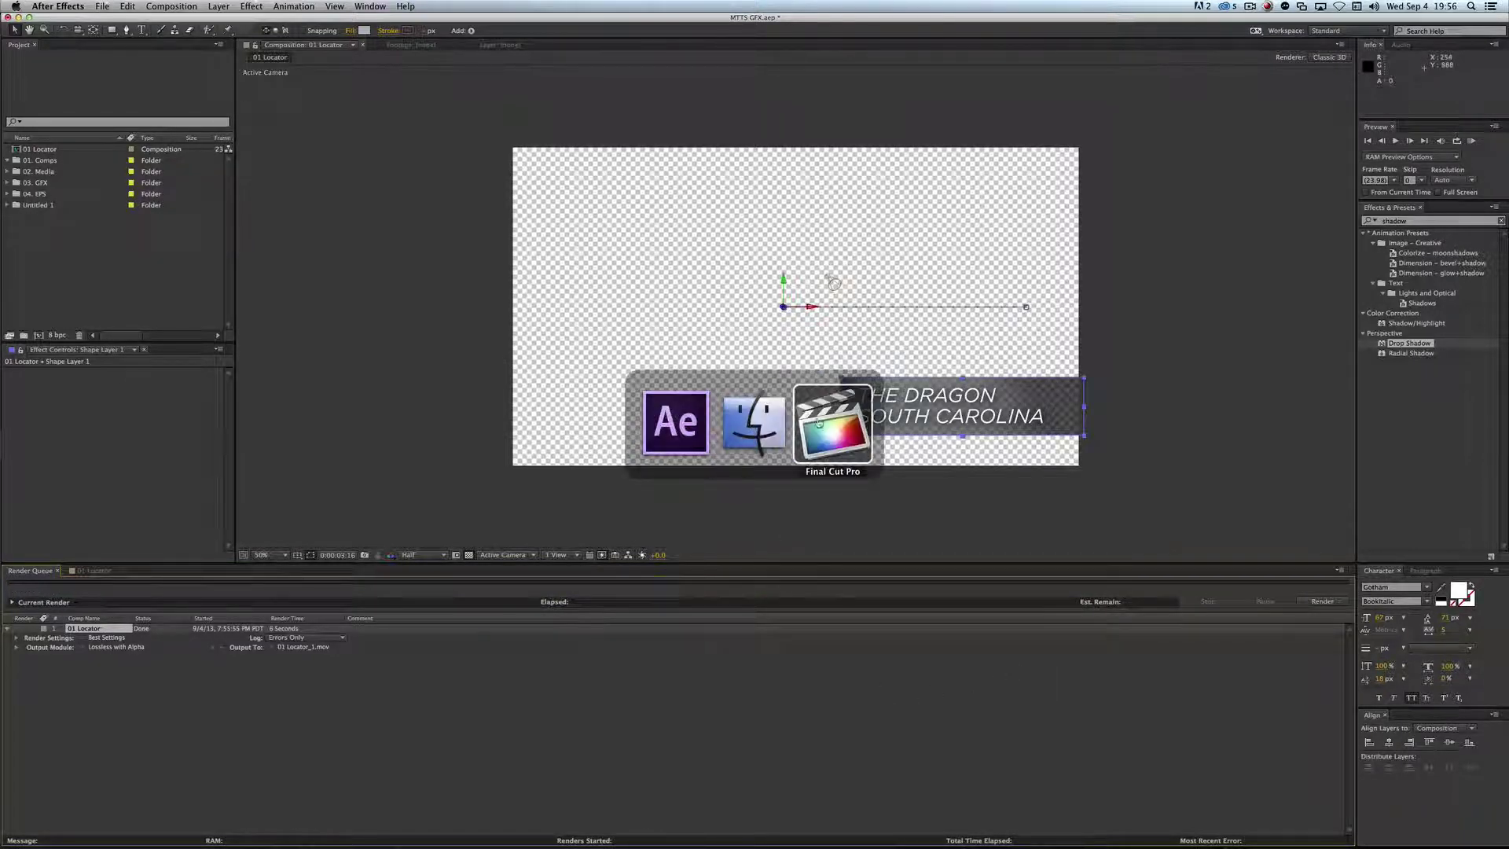
# Step: In Finder, compare the new 01 Locator_1.mov render with the older 01 Locator.mov
pyautogui.click(753, 424)
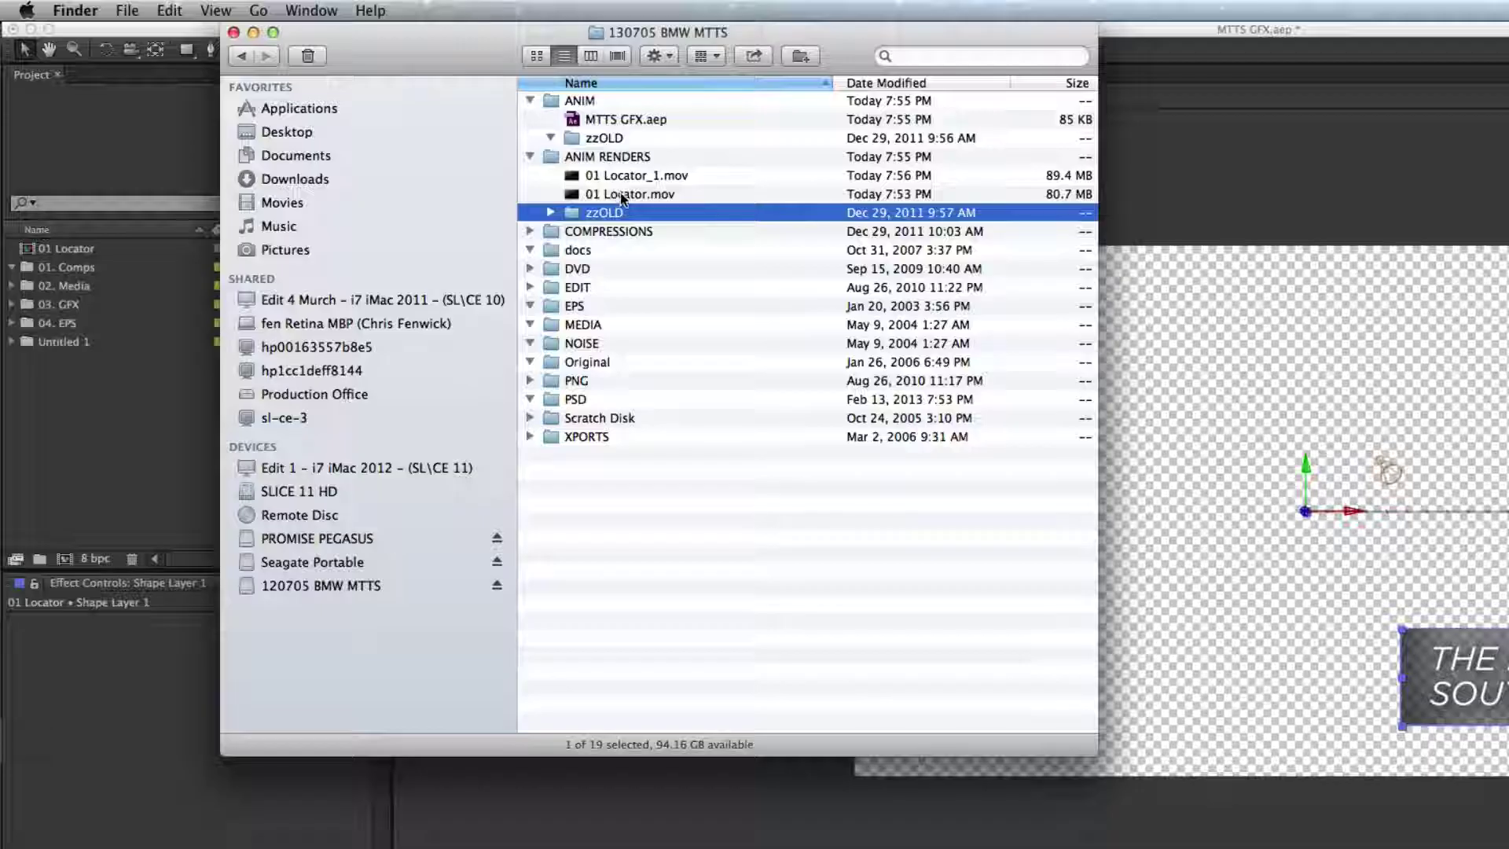
pyautogui.click(622, 179)
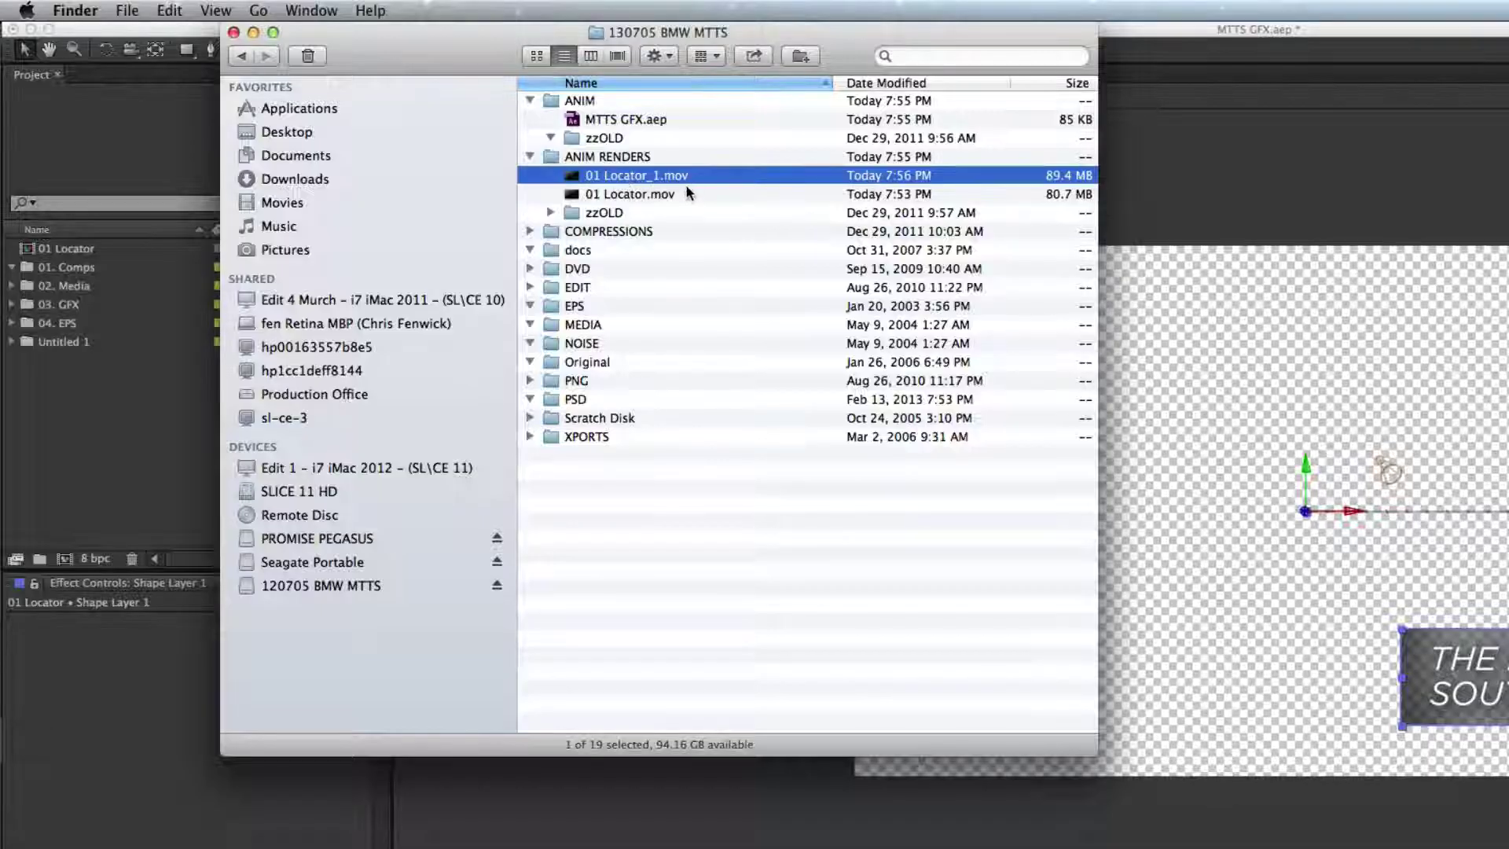
pyautogui.click(639, 194)
pyautogui.click(636, 174)
# Step: In Final Cut Pro, expand 02 GFX and open the ANIM RENDERS event
pyautogui.press('super+Tab')
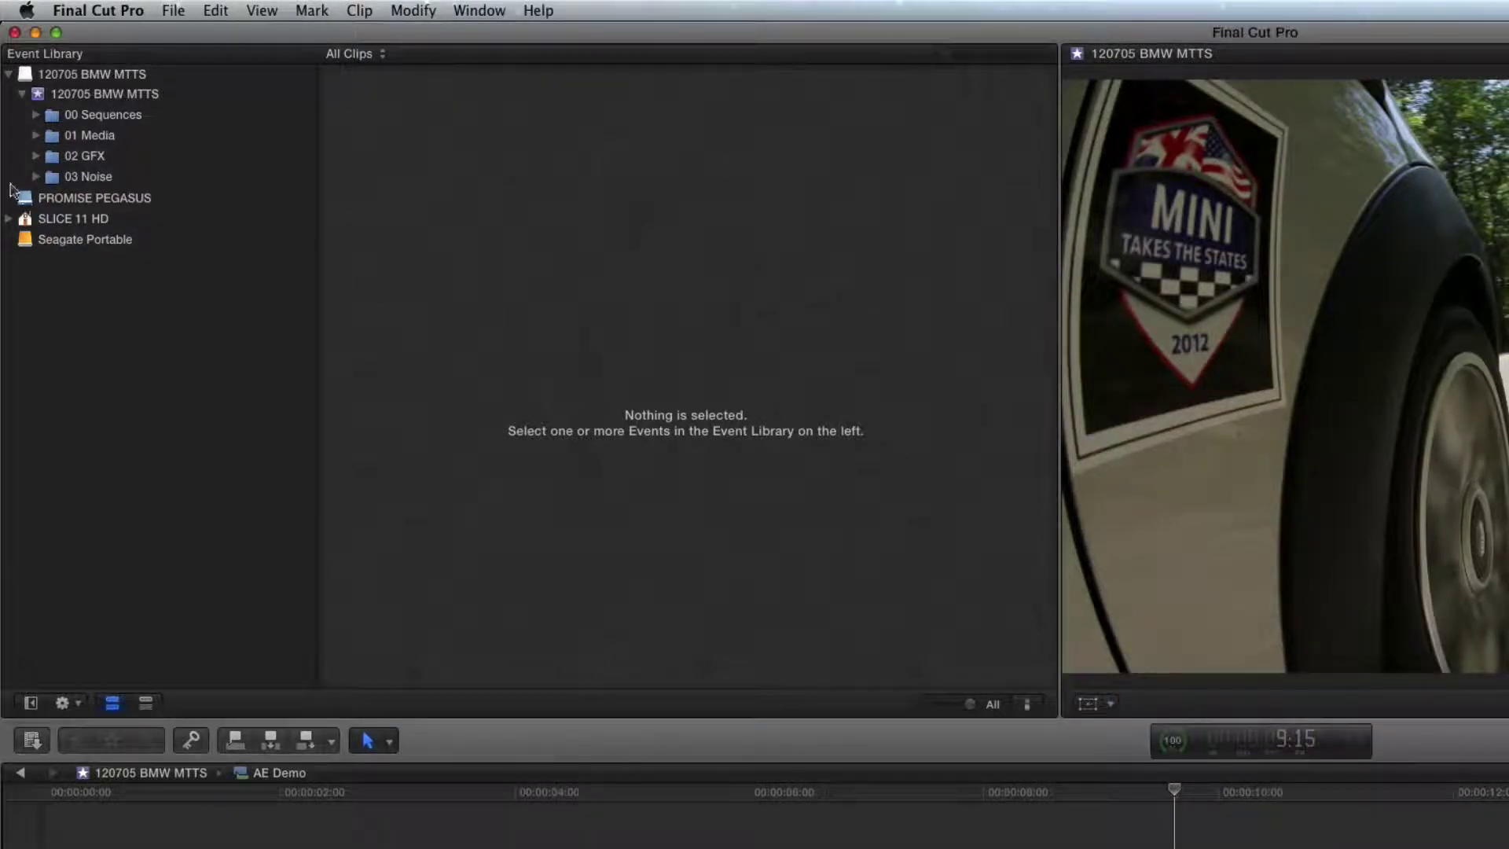
pyautogui.click(36, 156)
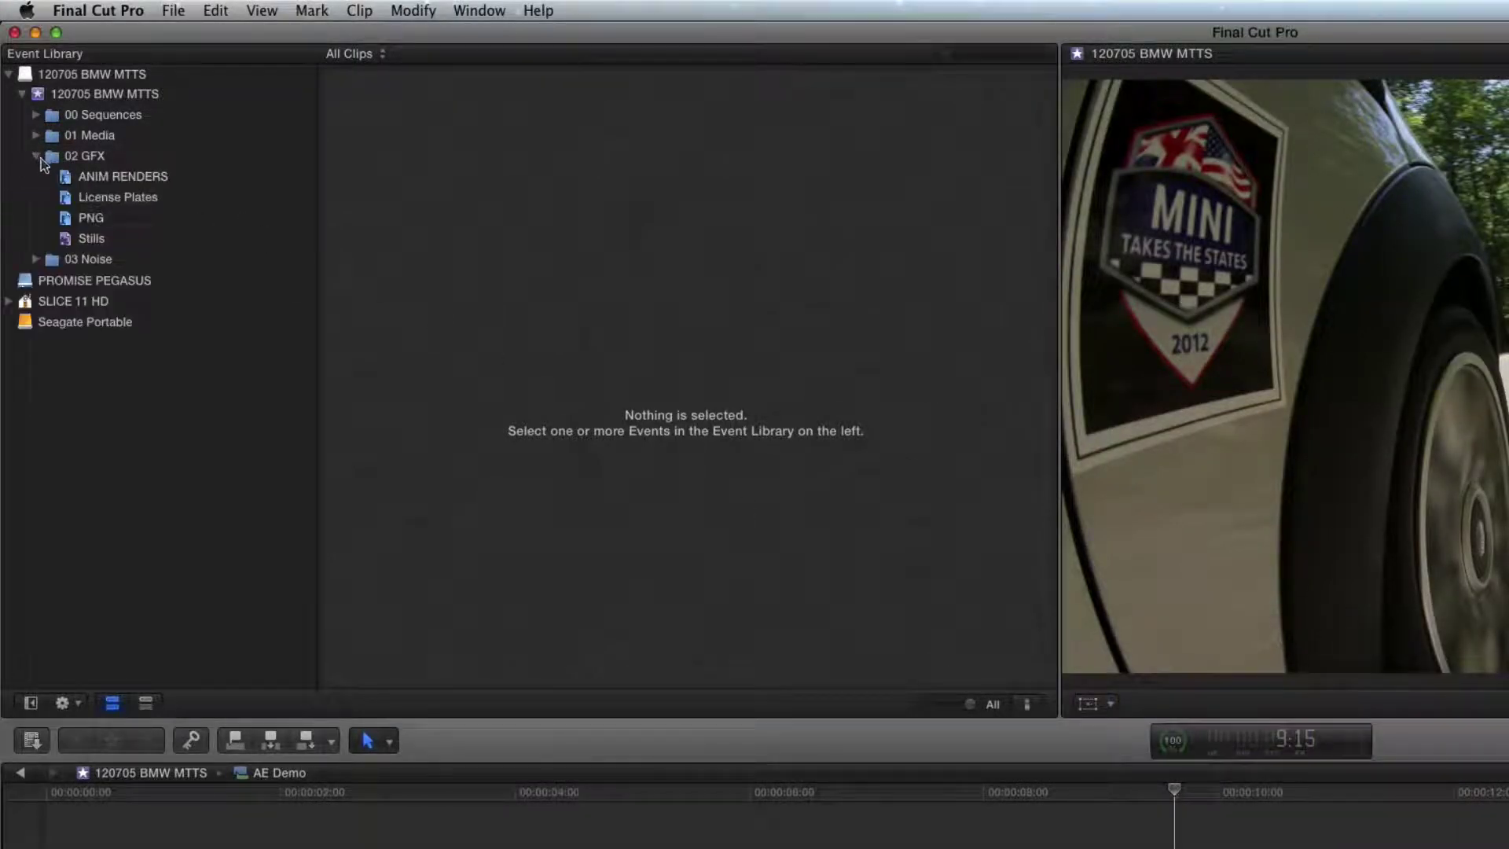
pyautogui.click(110, 176)
pyautogui.press('super+Tab')
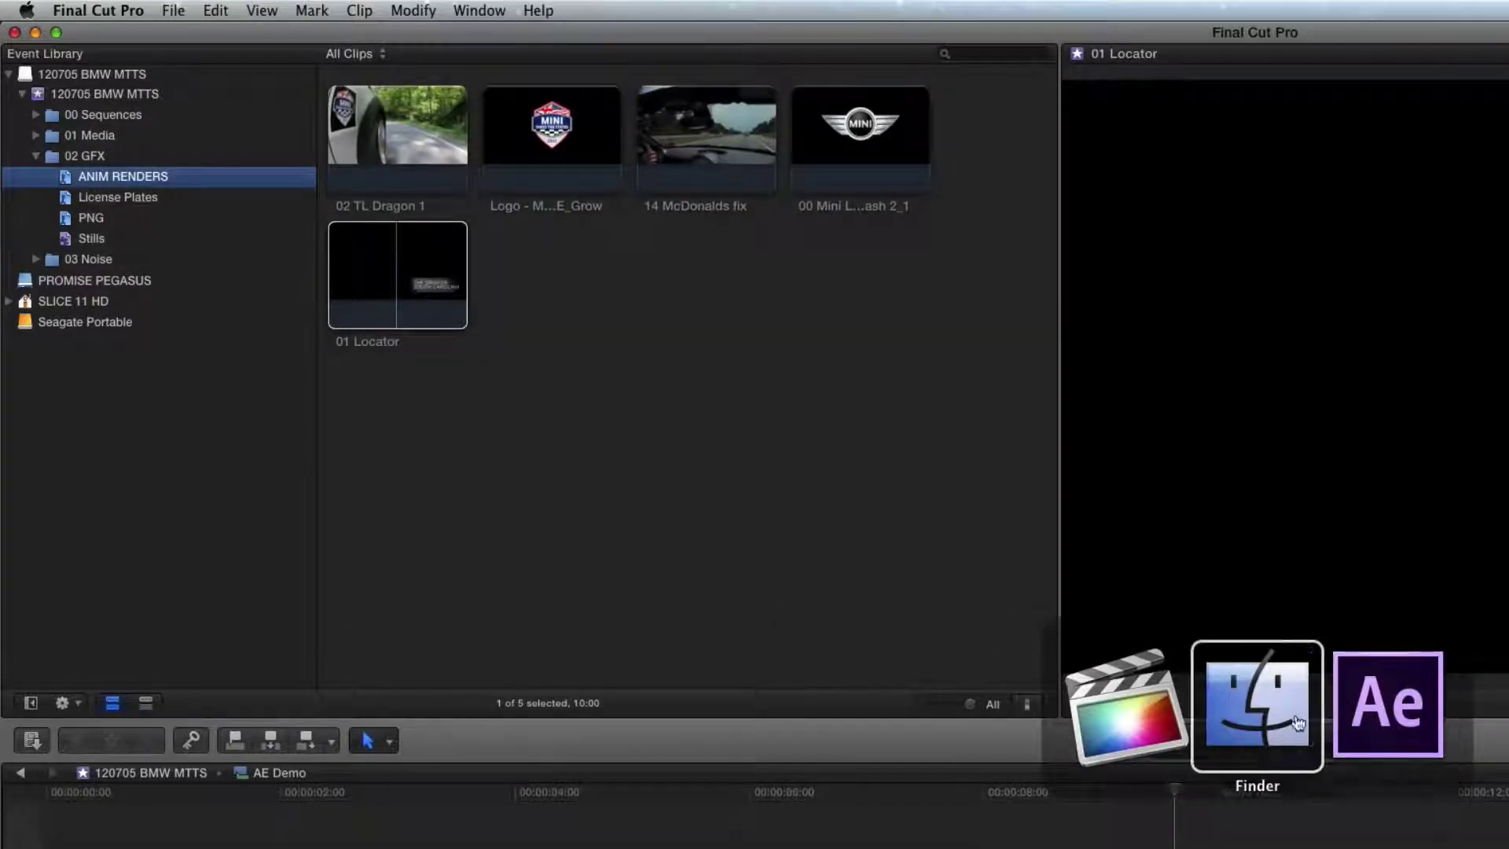
pyautogui.click(1257, 703)
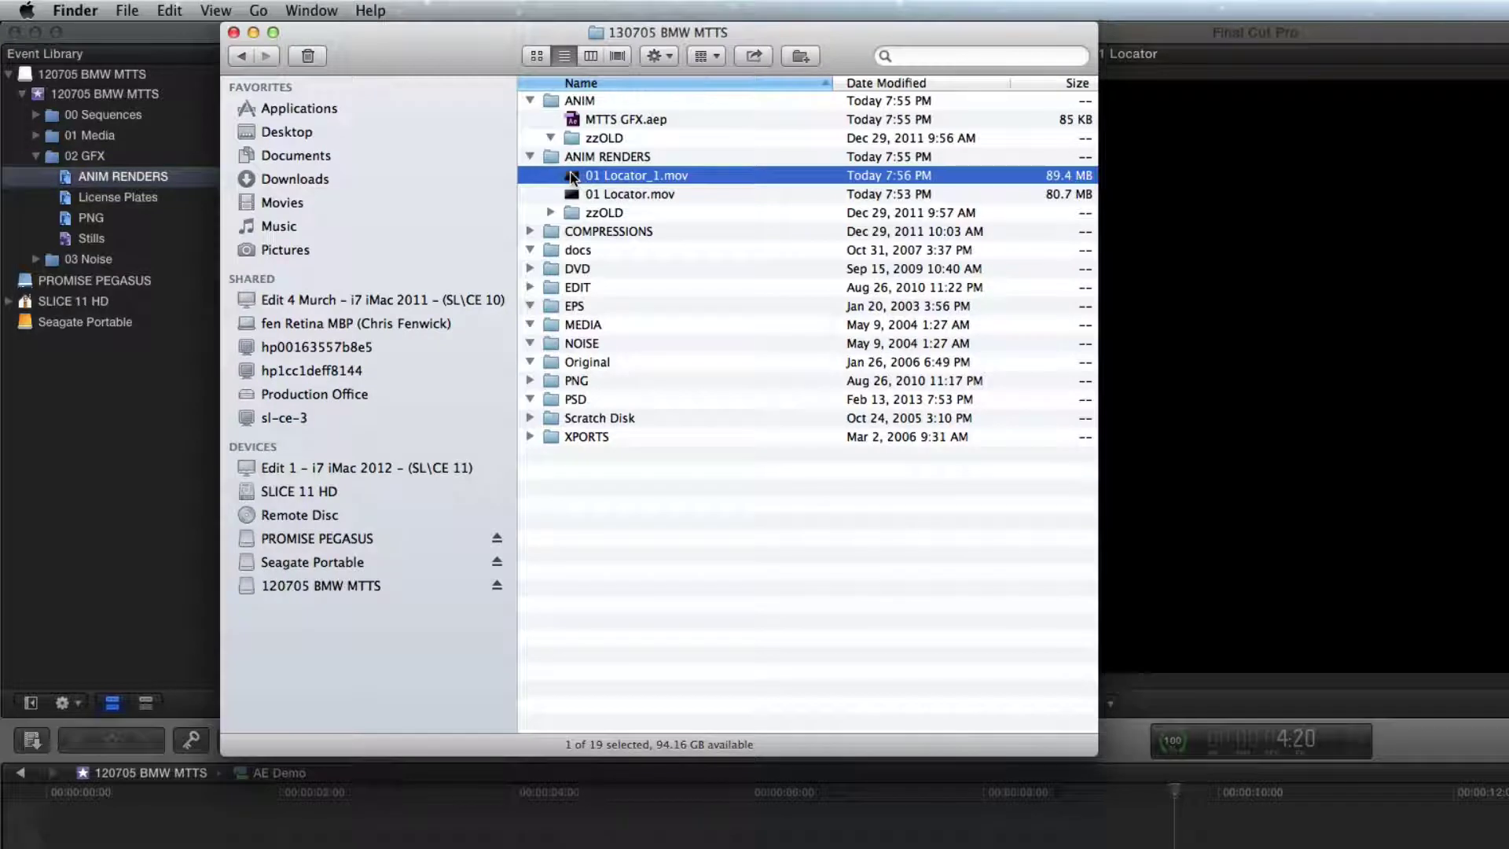
pyautogui.moveTo(571, 176); pyautogui.dragTo(127, 177)
pyautogui.click(128, 177)
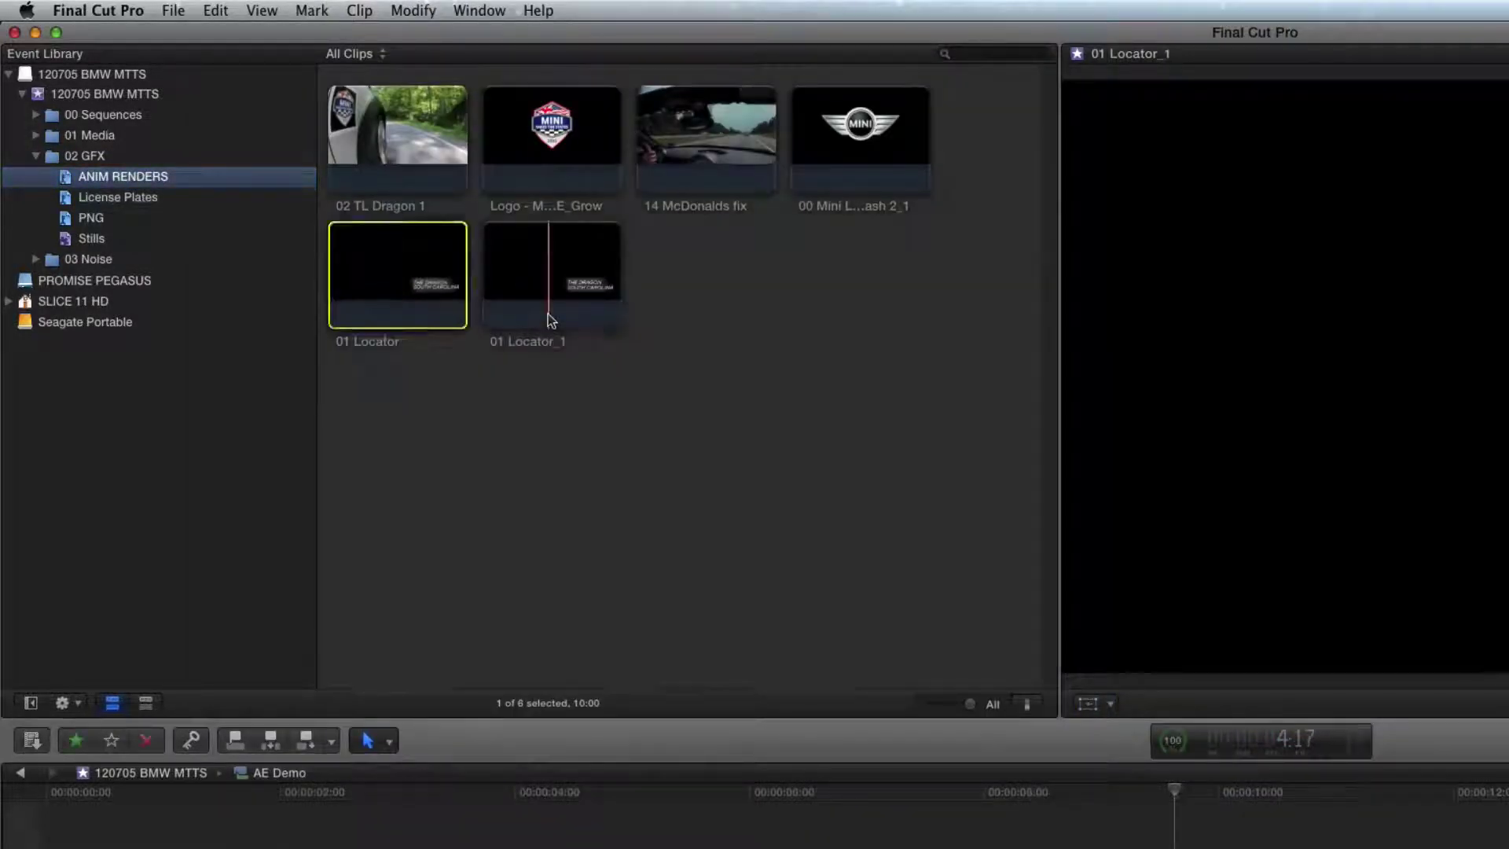
pyautogui.click(550, 313)
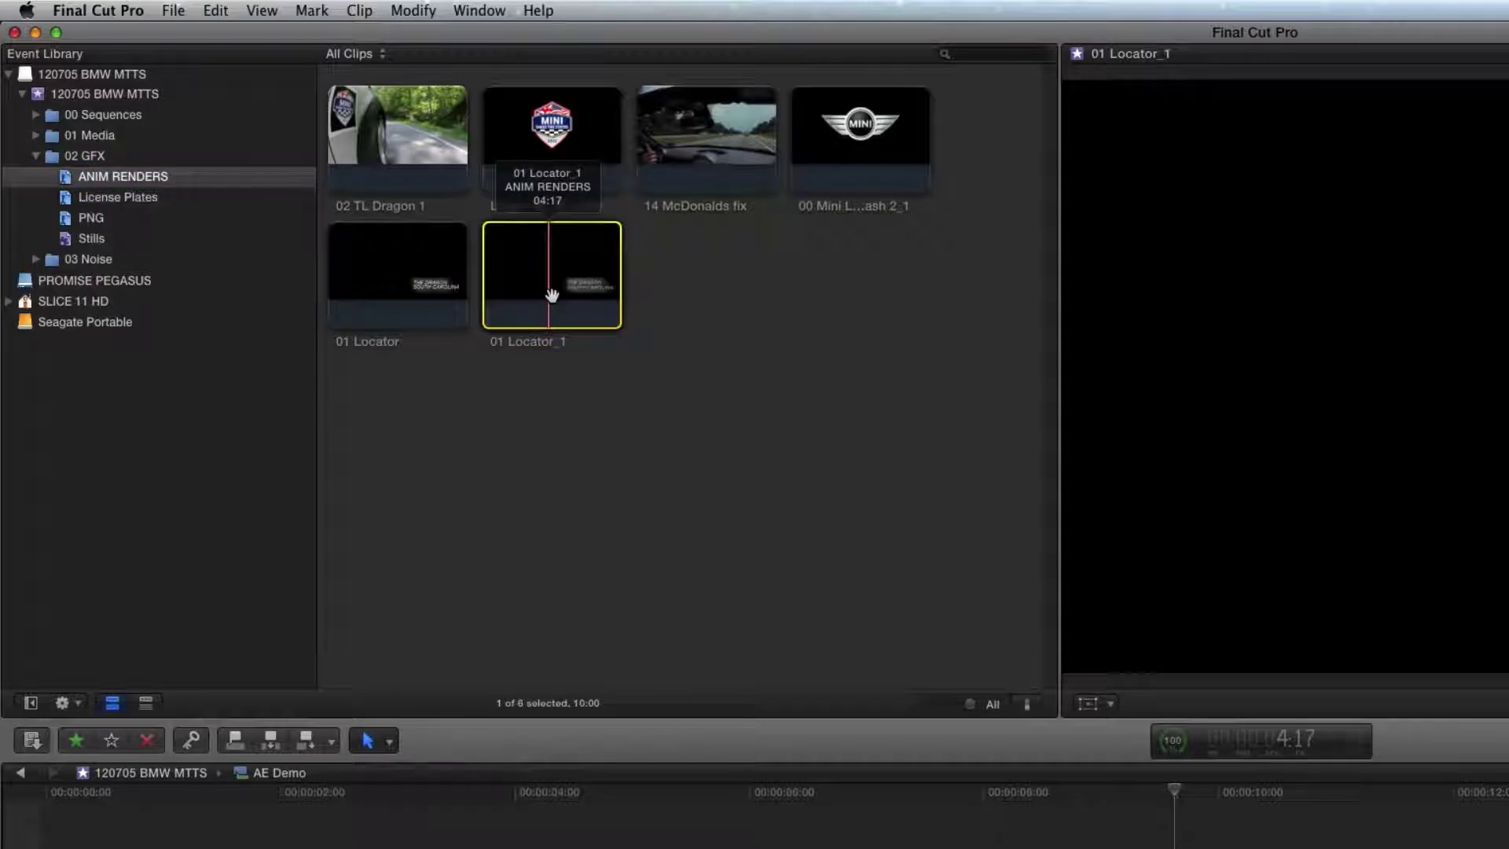
pyautogui.moveTo(551, 294); pyautogui.dragTo(755, 848)
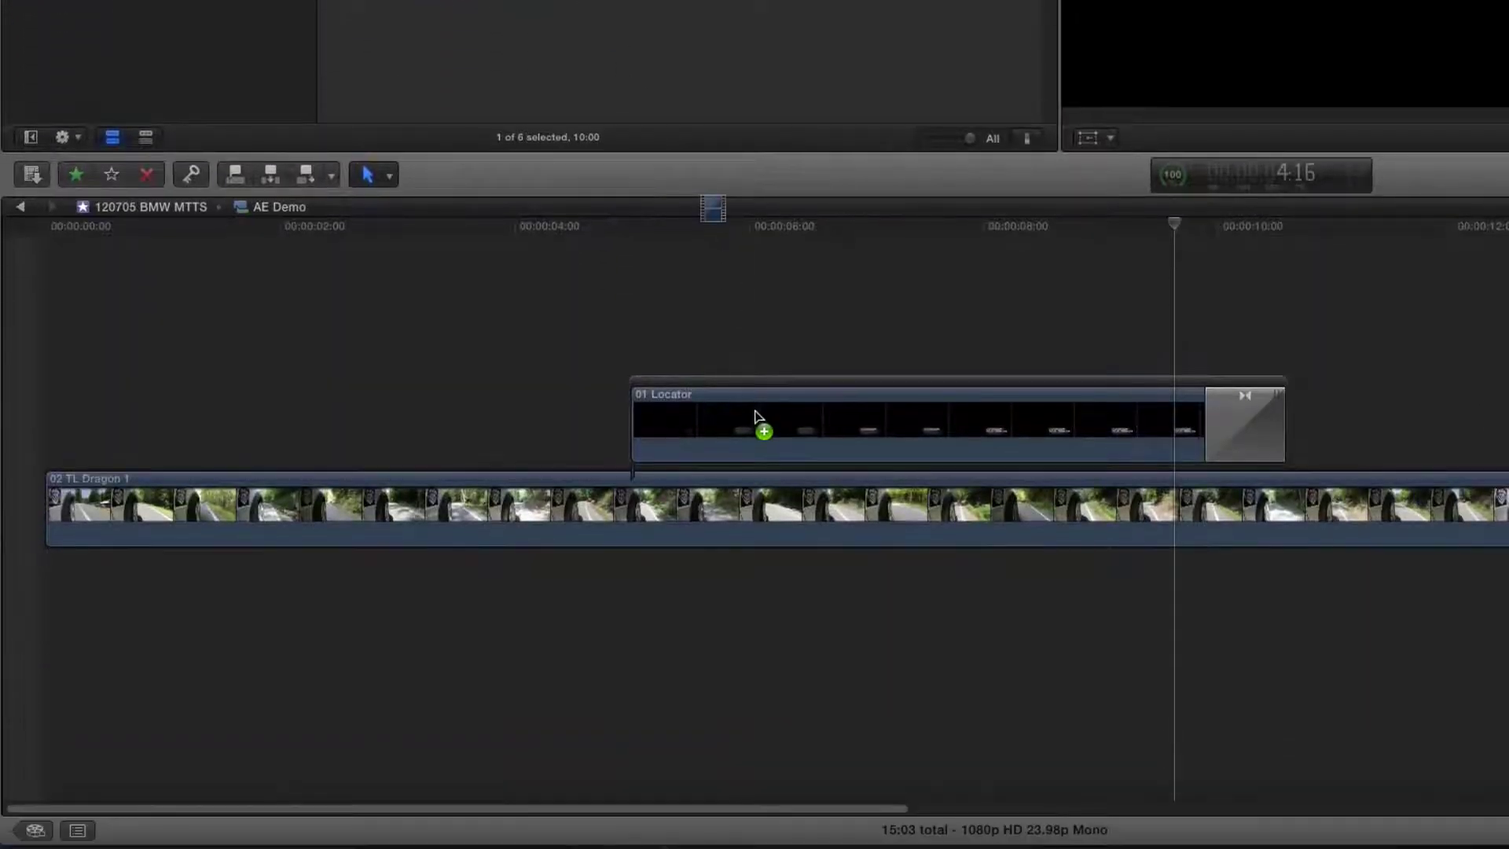
pyautogui.moveTo(754, 416); pyautogui.dragTo(758, 417)
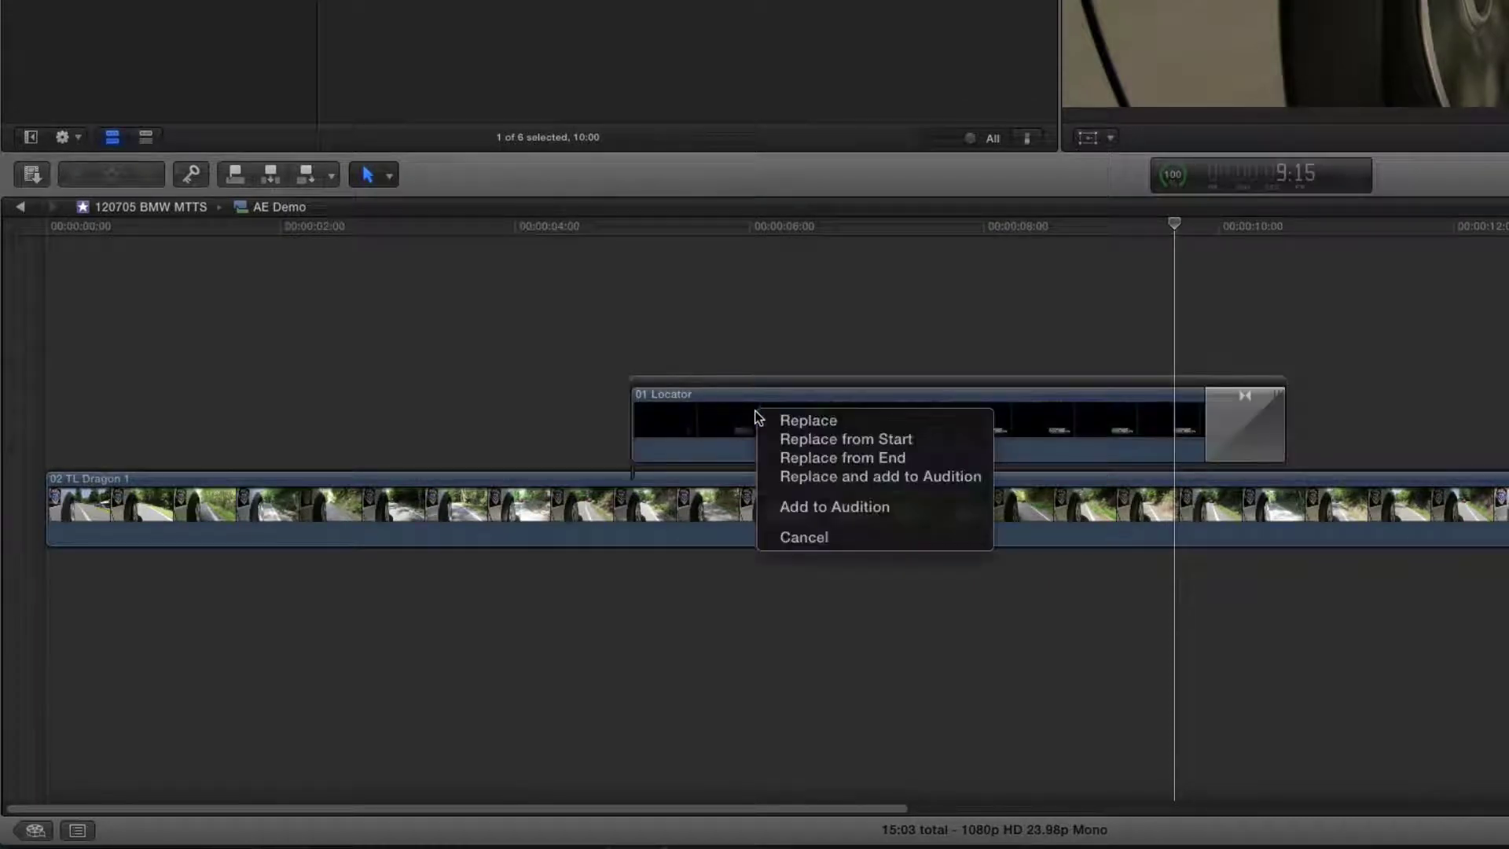
pyautogui.click(827, 437)
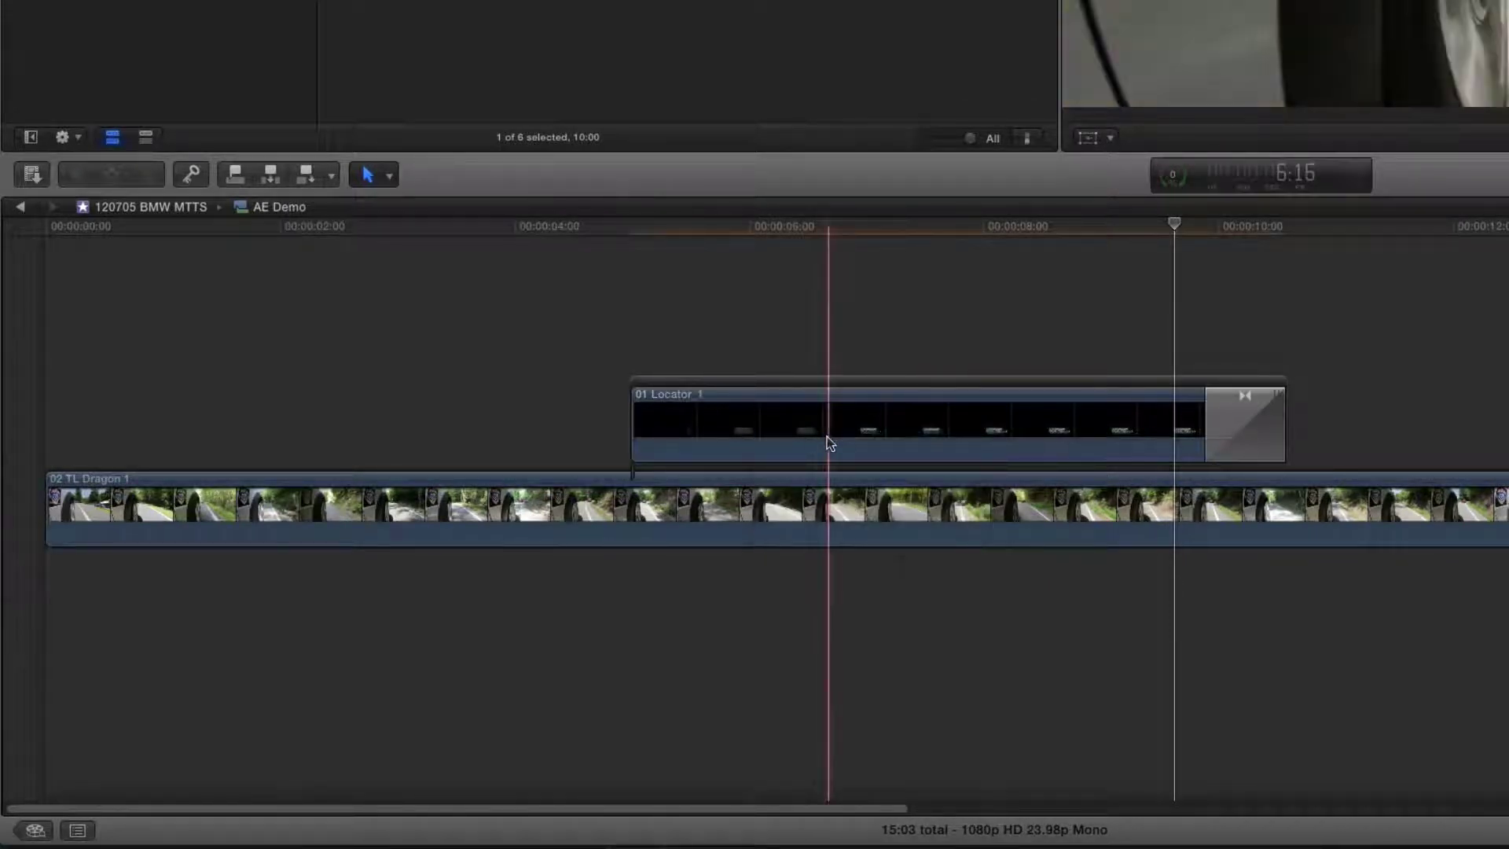
pyautogui.click(579, 271)
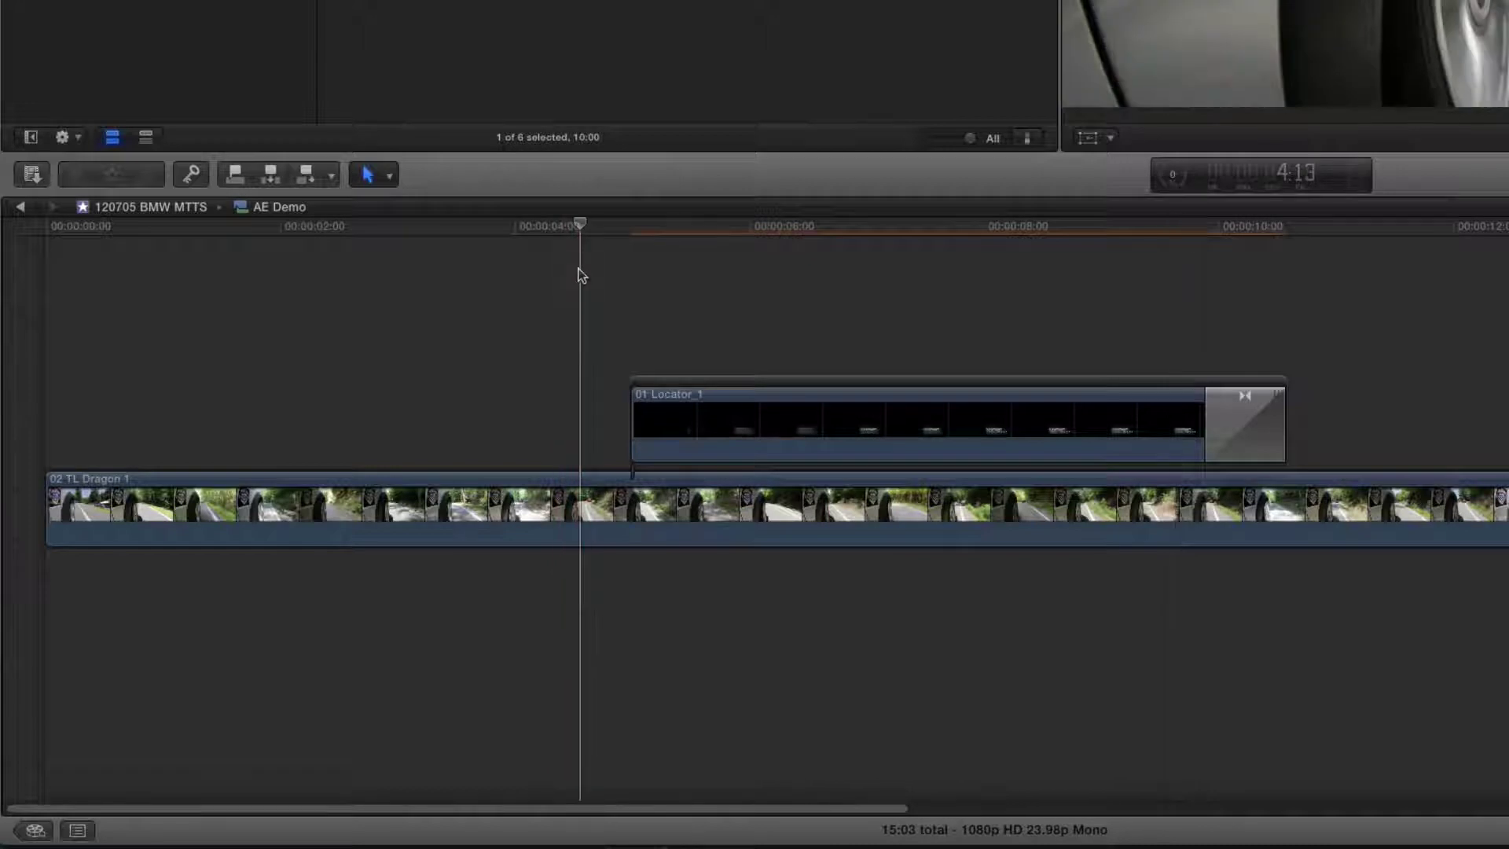
pyautogui.press('space')
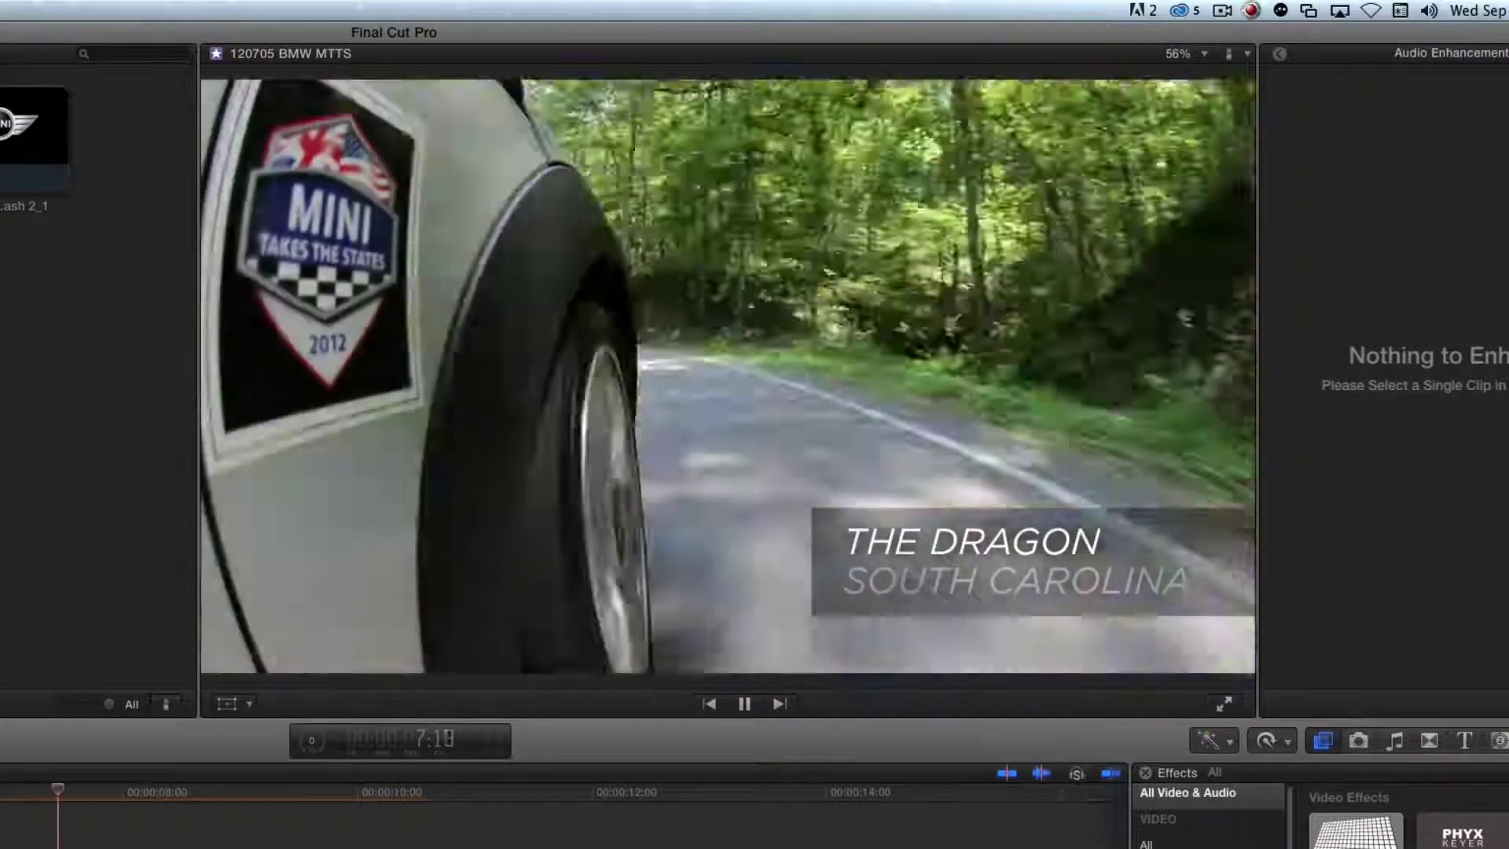
pyautogui.press('space')
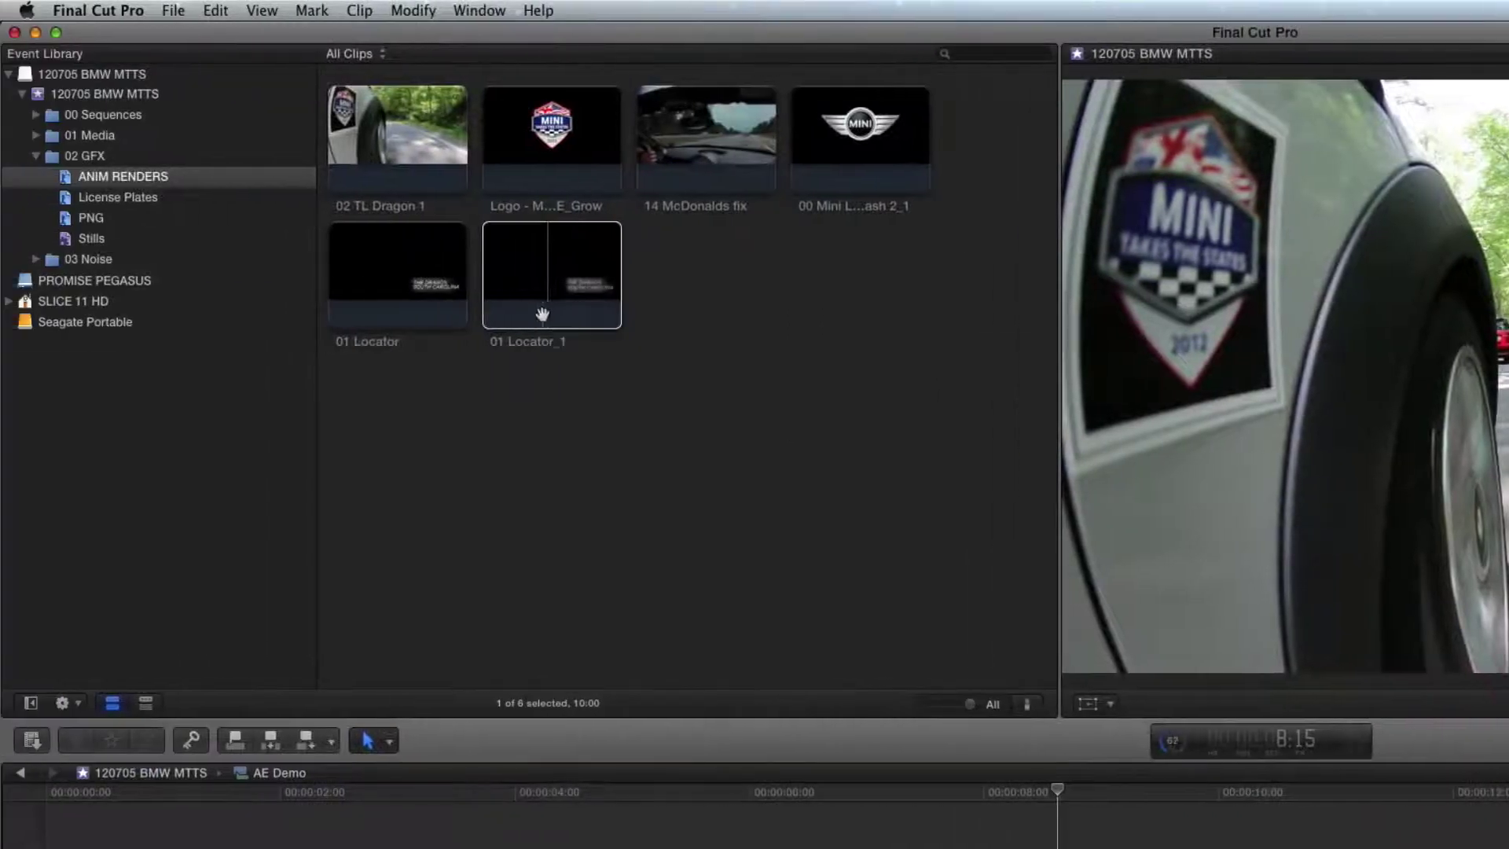
# Step: Undo the swap so the connected lower-third clip is 01 Locator again
pyautogui.click(542, 314)
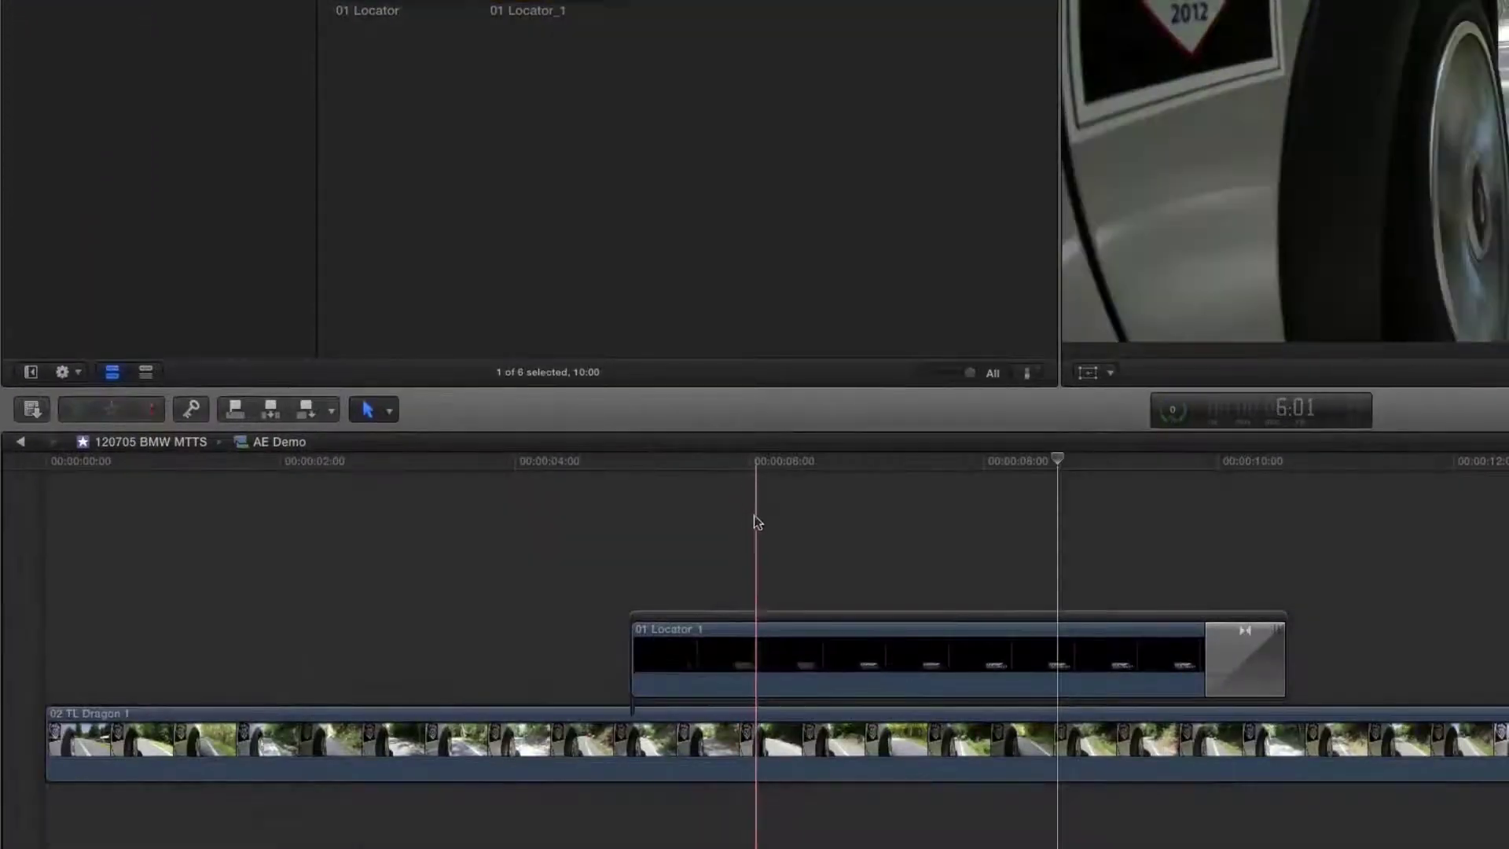
pyautogui.click(755, 521)
pyautogui.press('super+z')
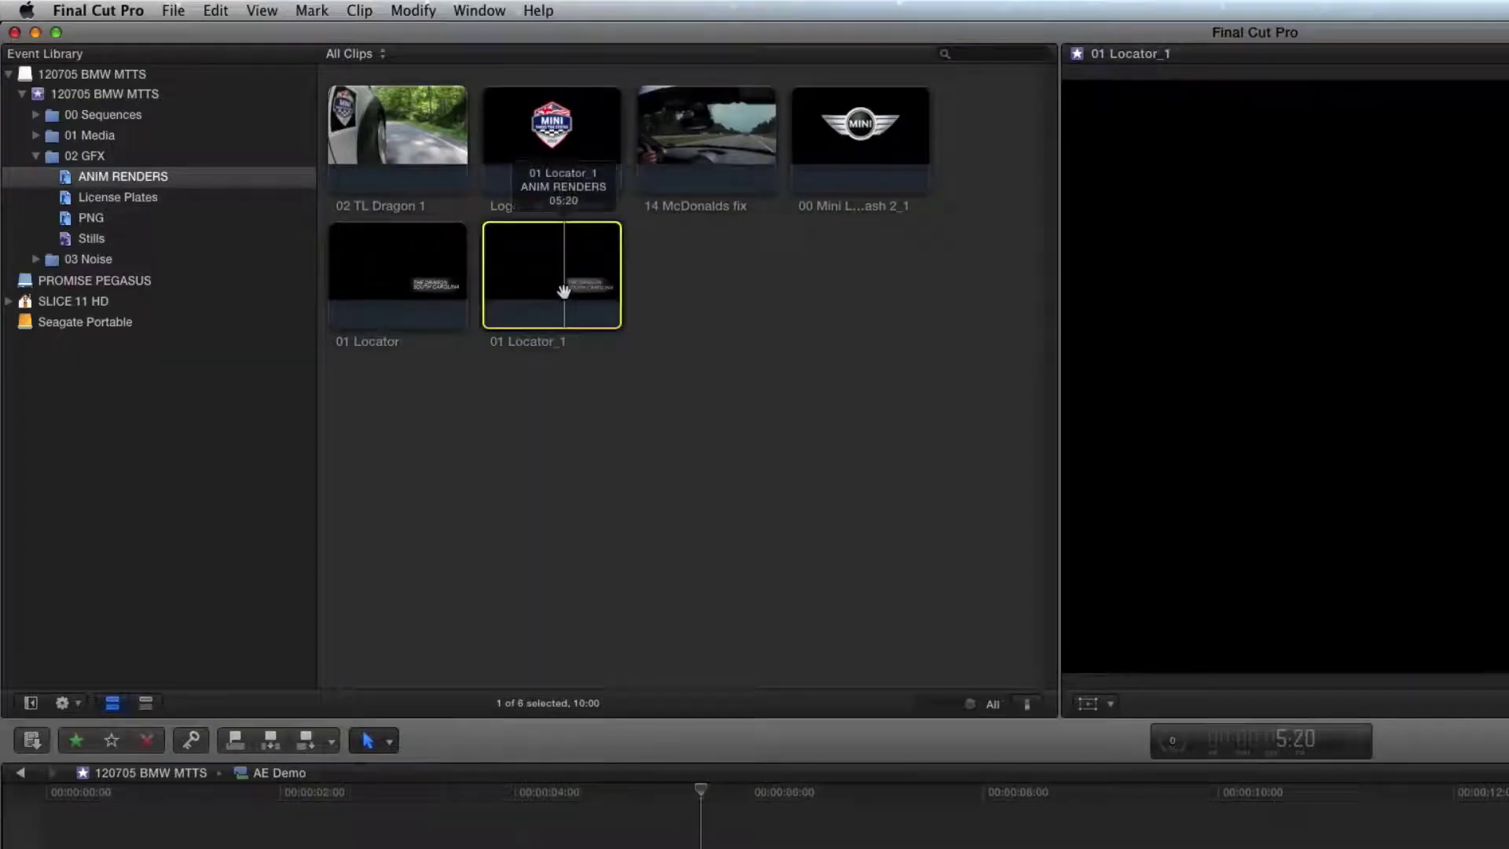
# Step: Move the 01 Locator_1 clip in ANIM RENDERS to the Trash
pyautogui.rightClick(565, 289)
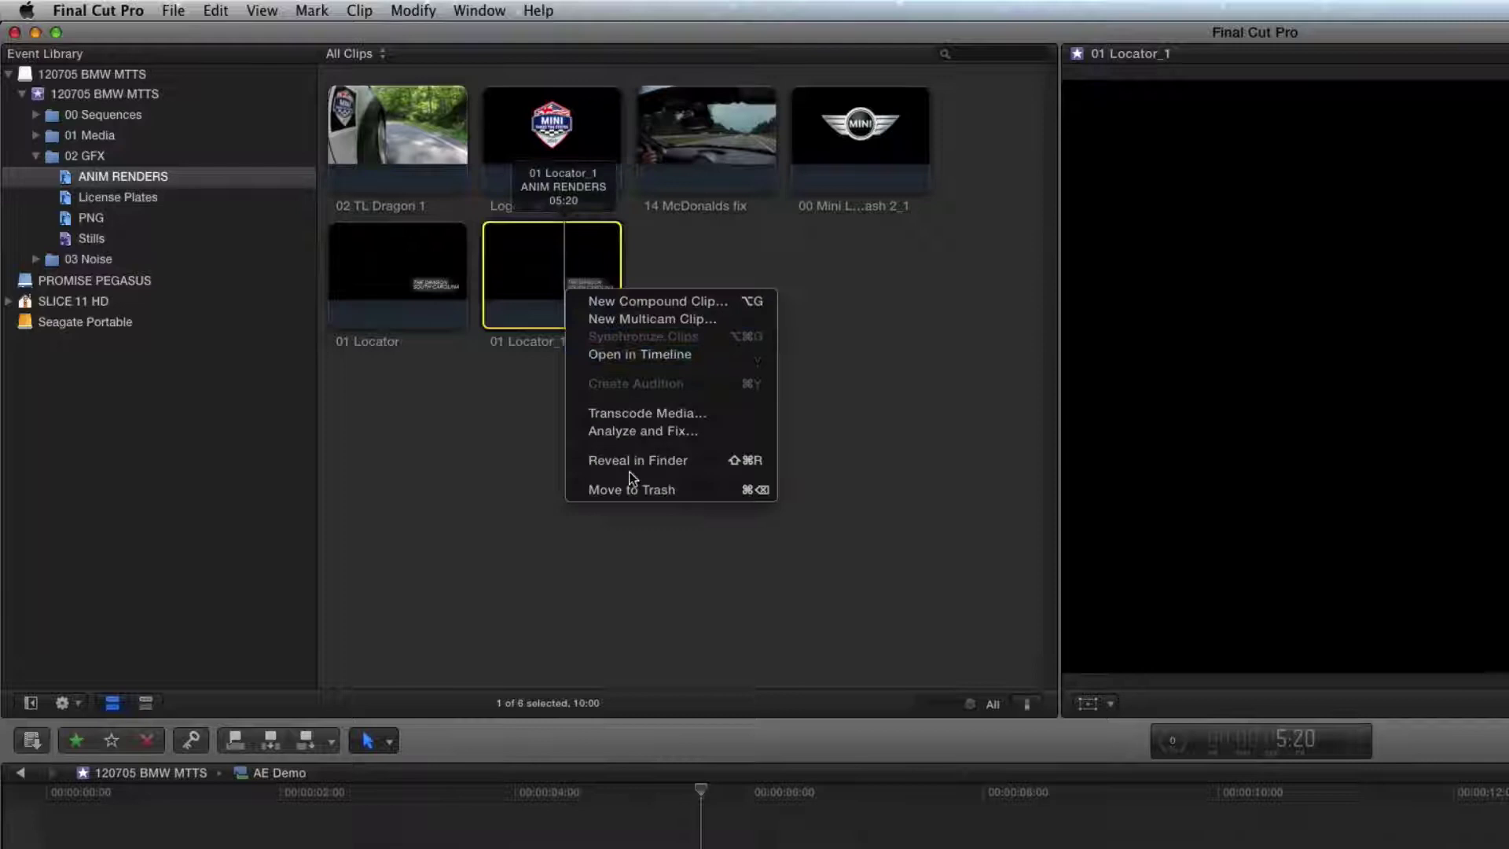
pyautogui.click(635, 491)
pyautogui.press('super+Tab')
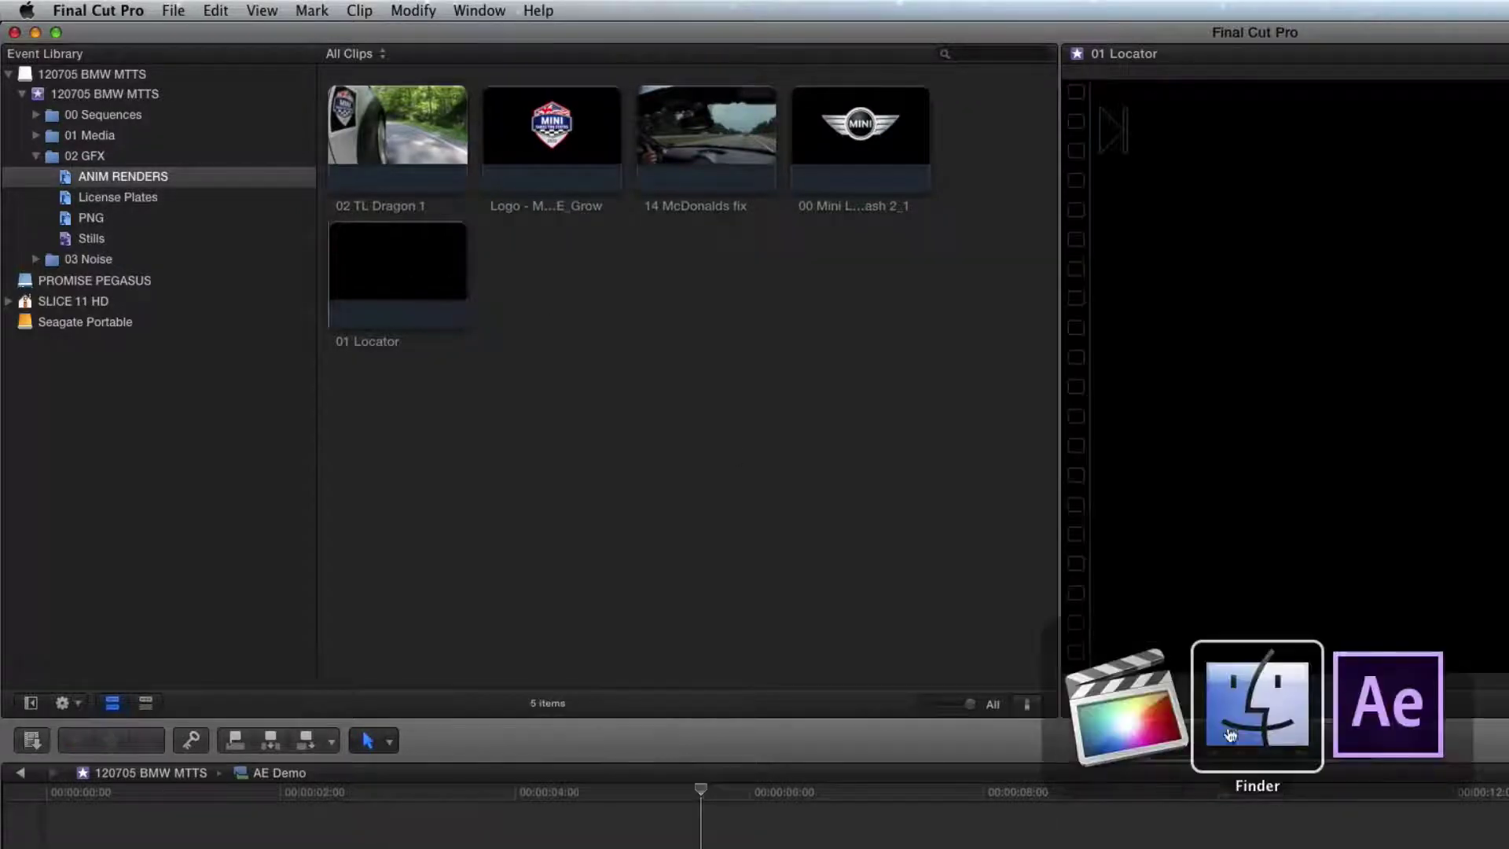
# Step: Trash the 01 Locator_1.mov file from Finder's ANIM RENDERS folder with Cmd-Delete
pyautogui.click(1258, 716)
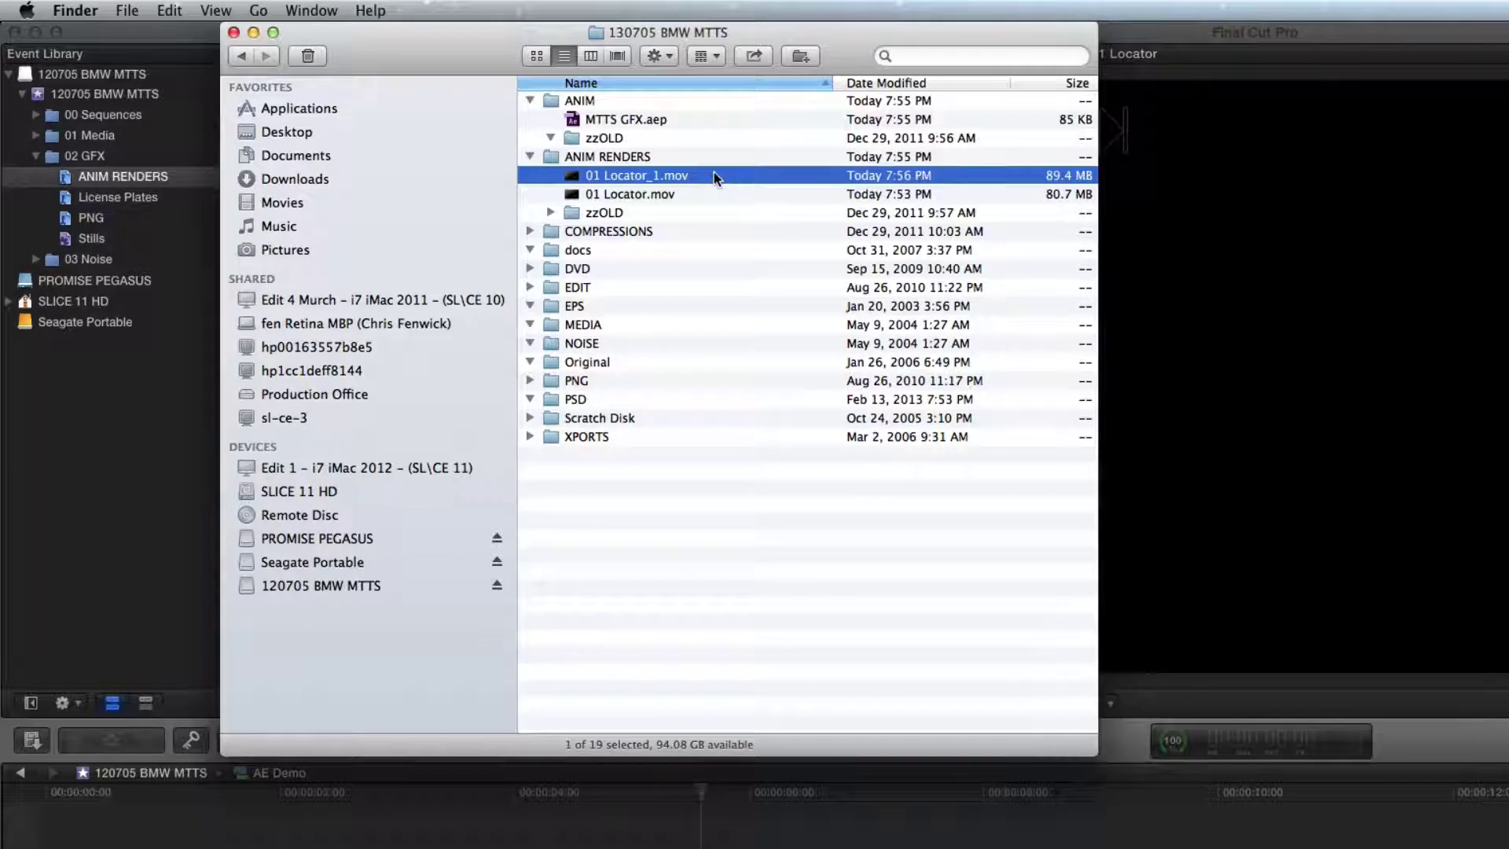
pyautogui.press('super+BackSpace')
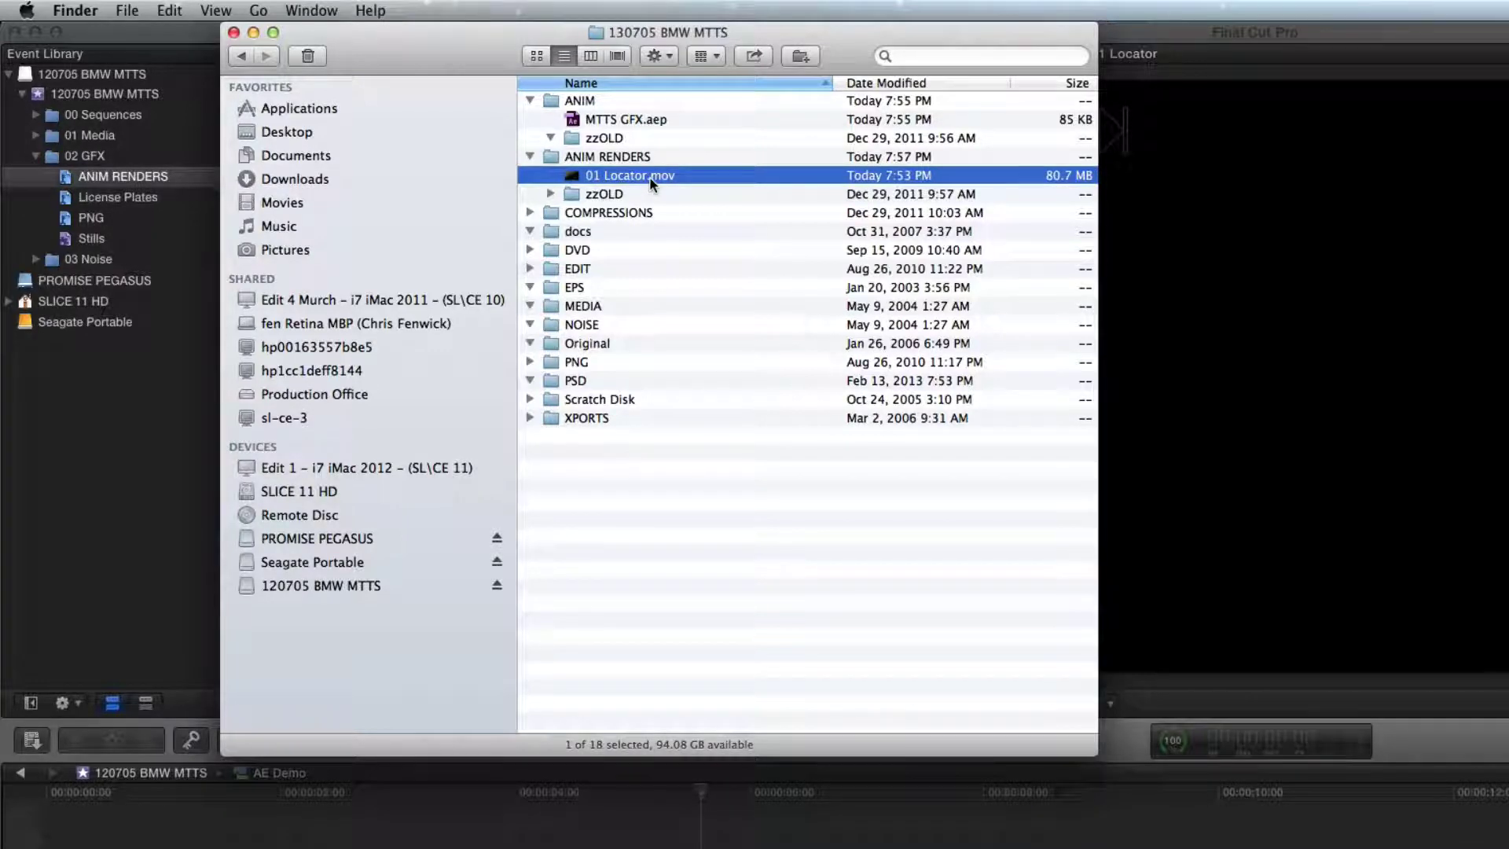
pyautogui.press('super+Tab')
pyautogui.press('super+Tab')
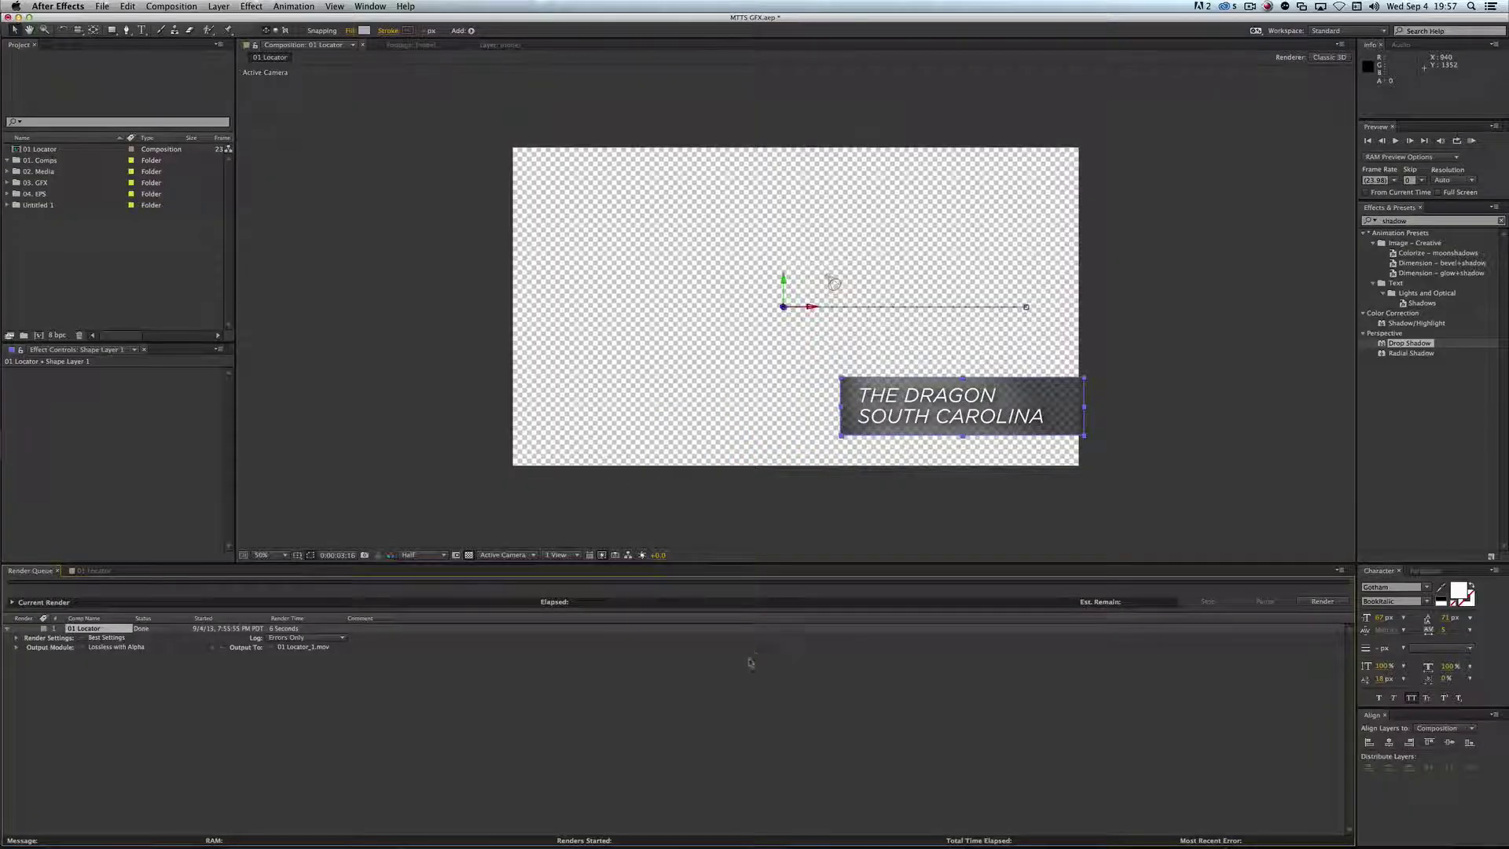
# Step: Queue 01 Locator again with its output set to replace the existing 01 Locator.mov
pyautogui.click(750, 662)
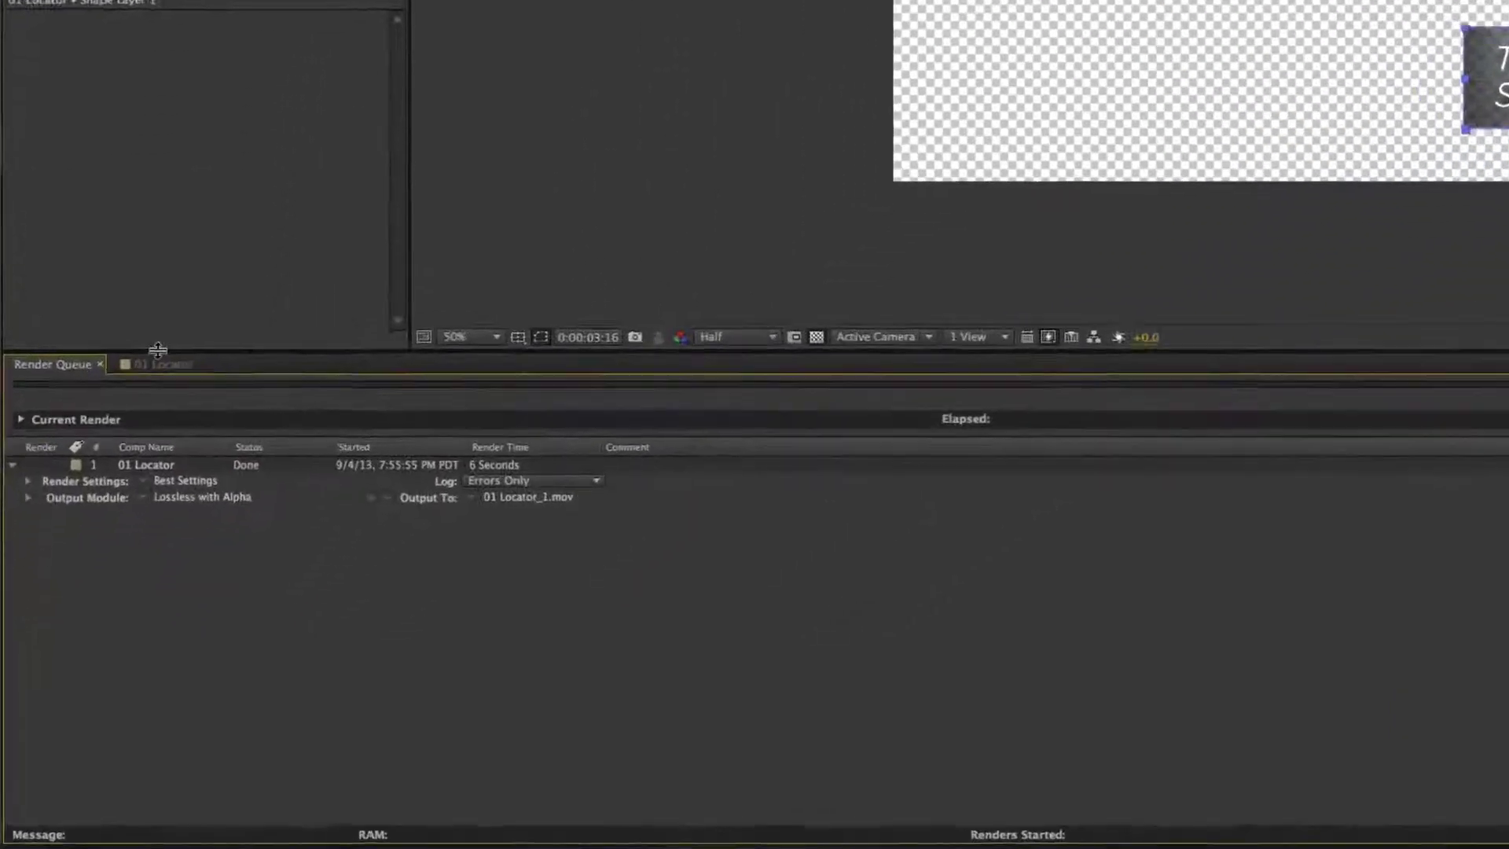
pyautogui.click(91, 570)
pyautogui.press('super+m')
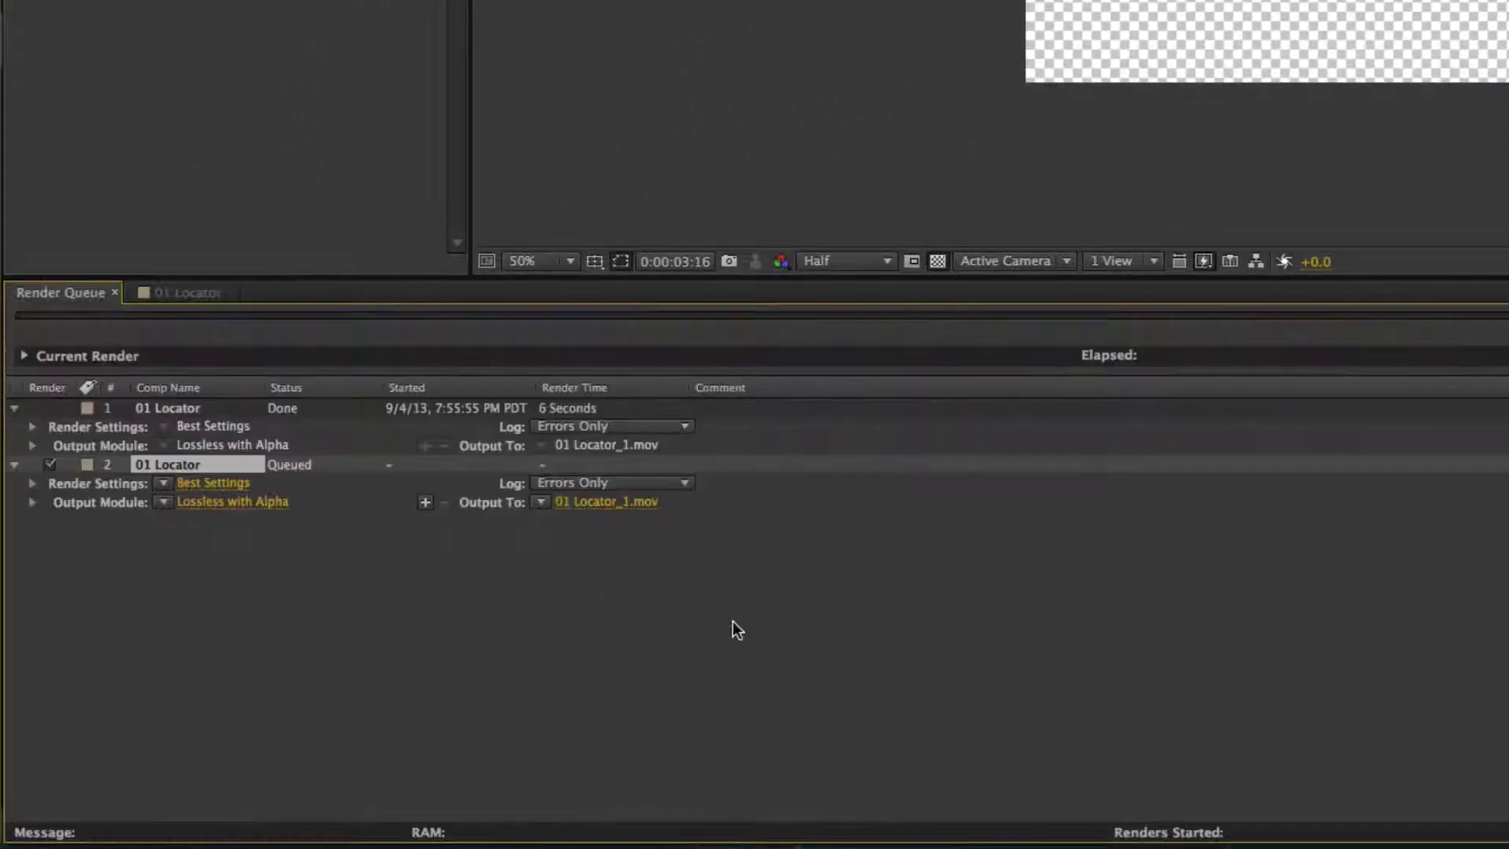
pyautogui.click(599, 500)
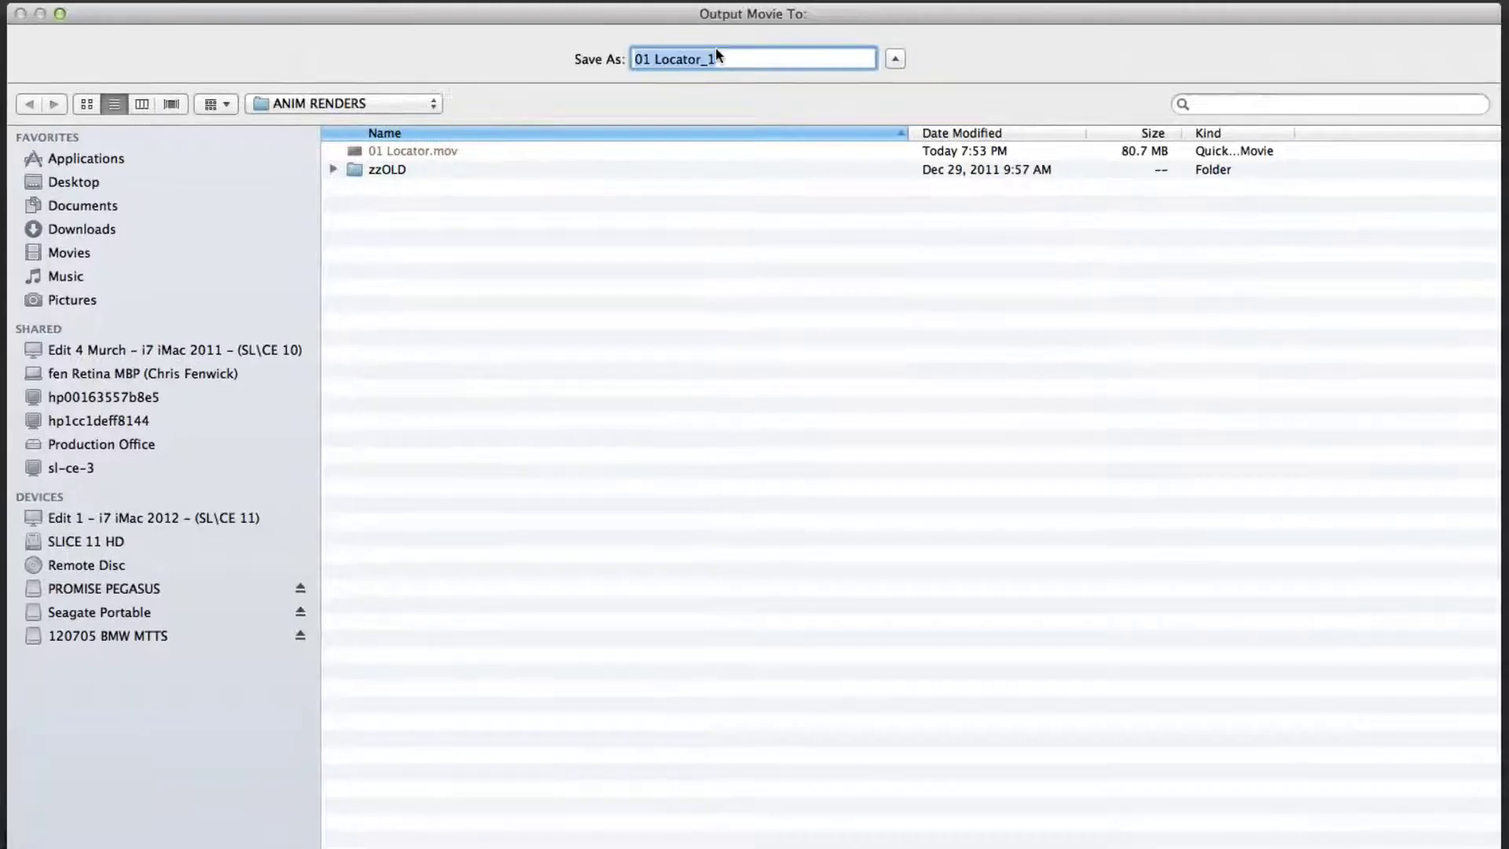
pyautogui.press('Right')
pyautogui.press('BackSpace')
pyautogui.press('BackSpace')
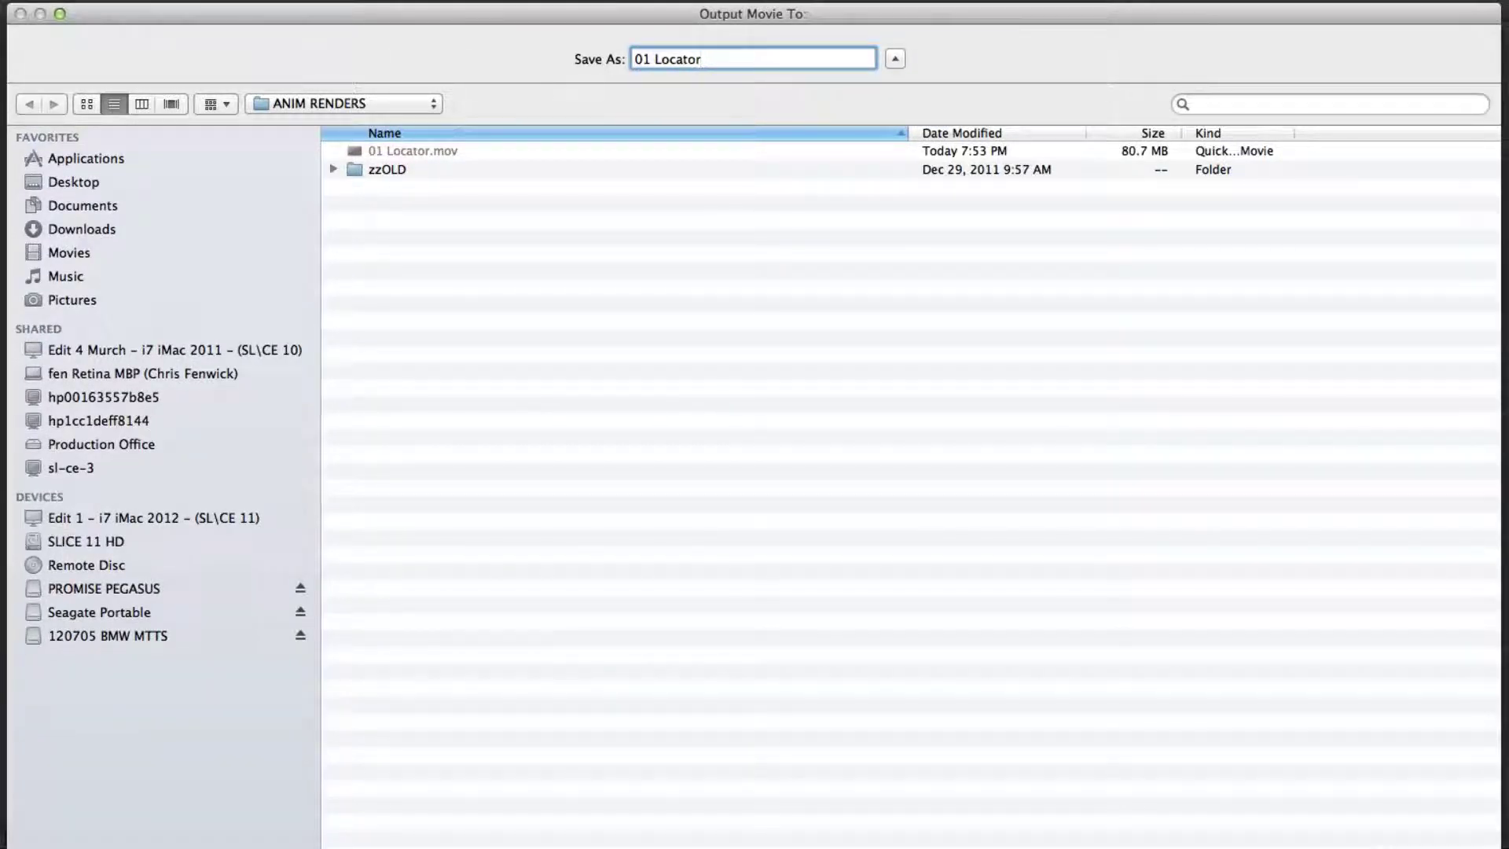
pyautogui.press('Return')
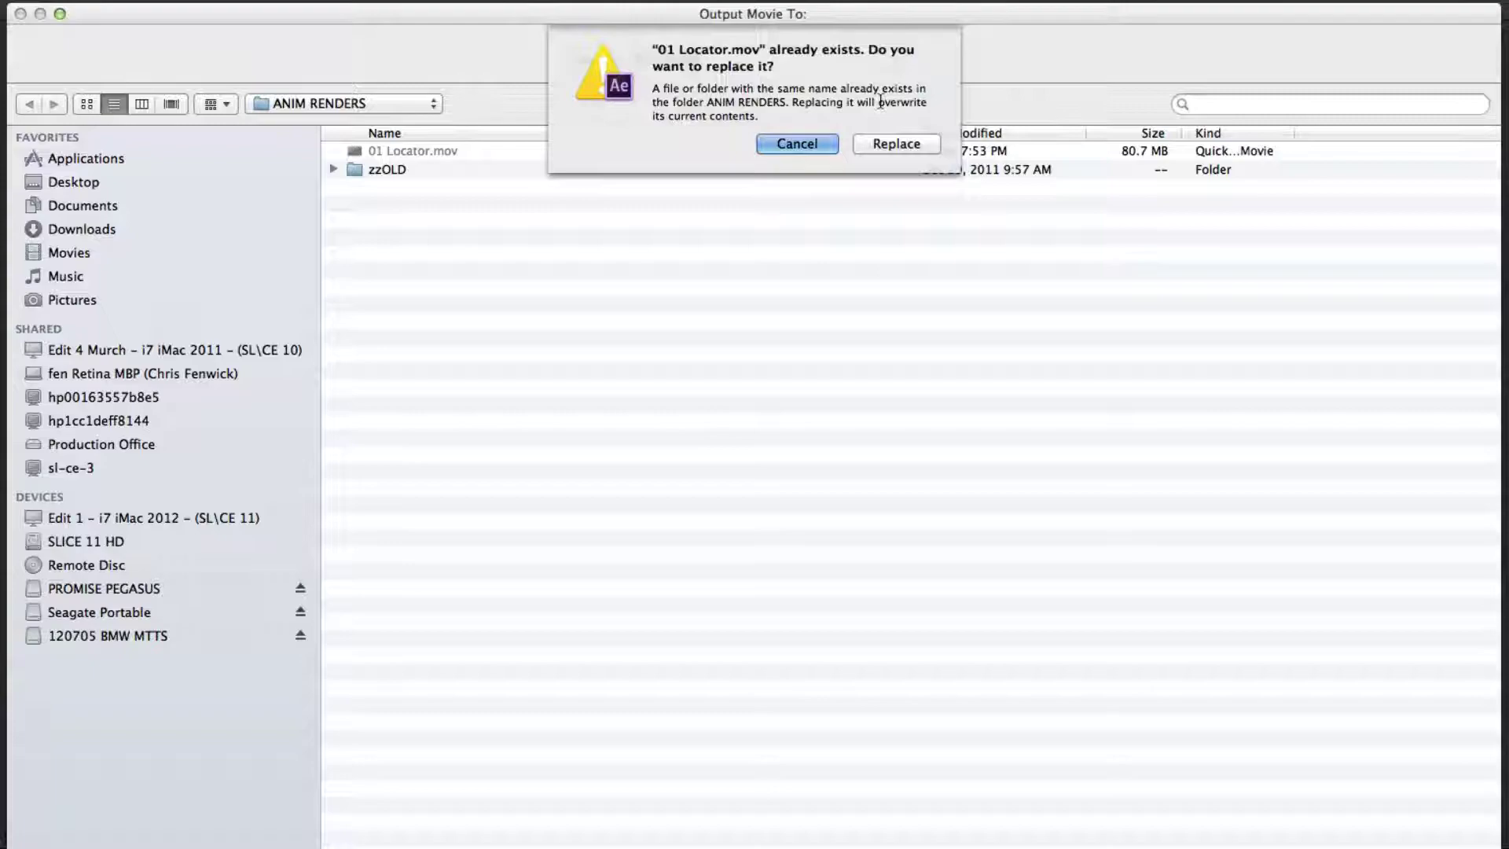
pyautogui.click(892, 146)
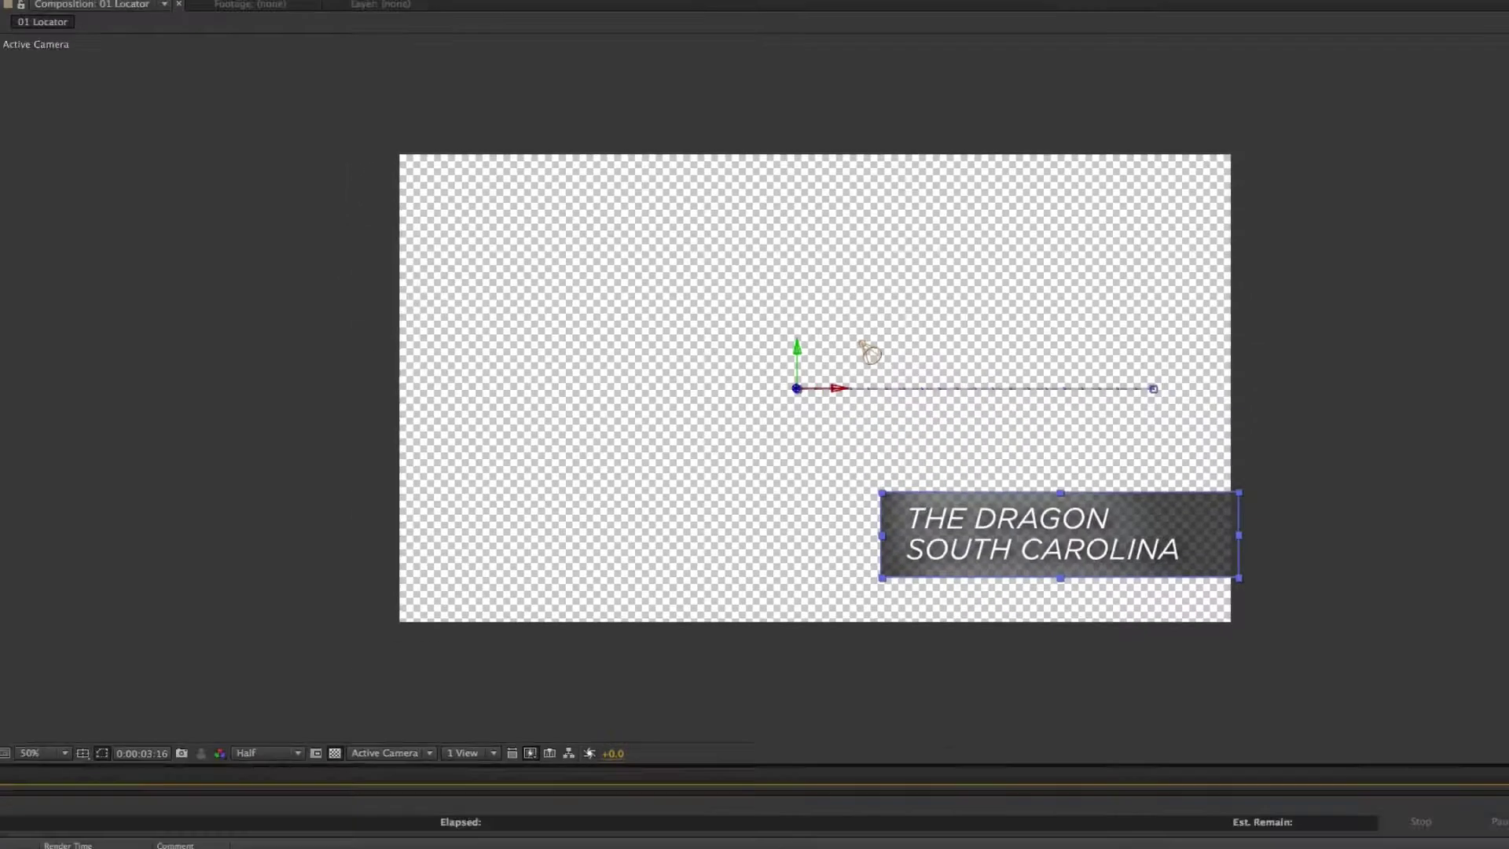
# Step: Start the render, dismiss the resulting error, and clear the render queue
pyautogui.click(1317, 602)
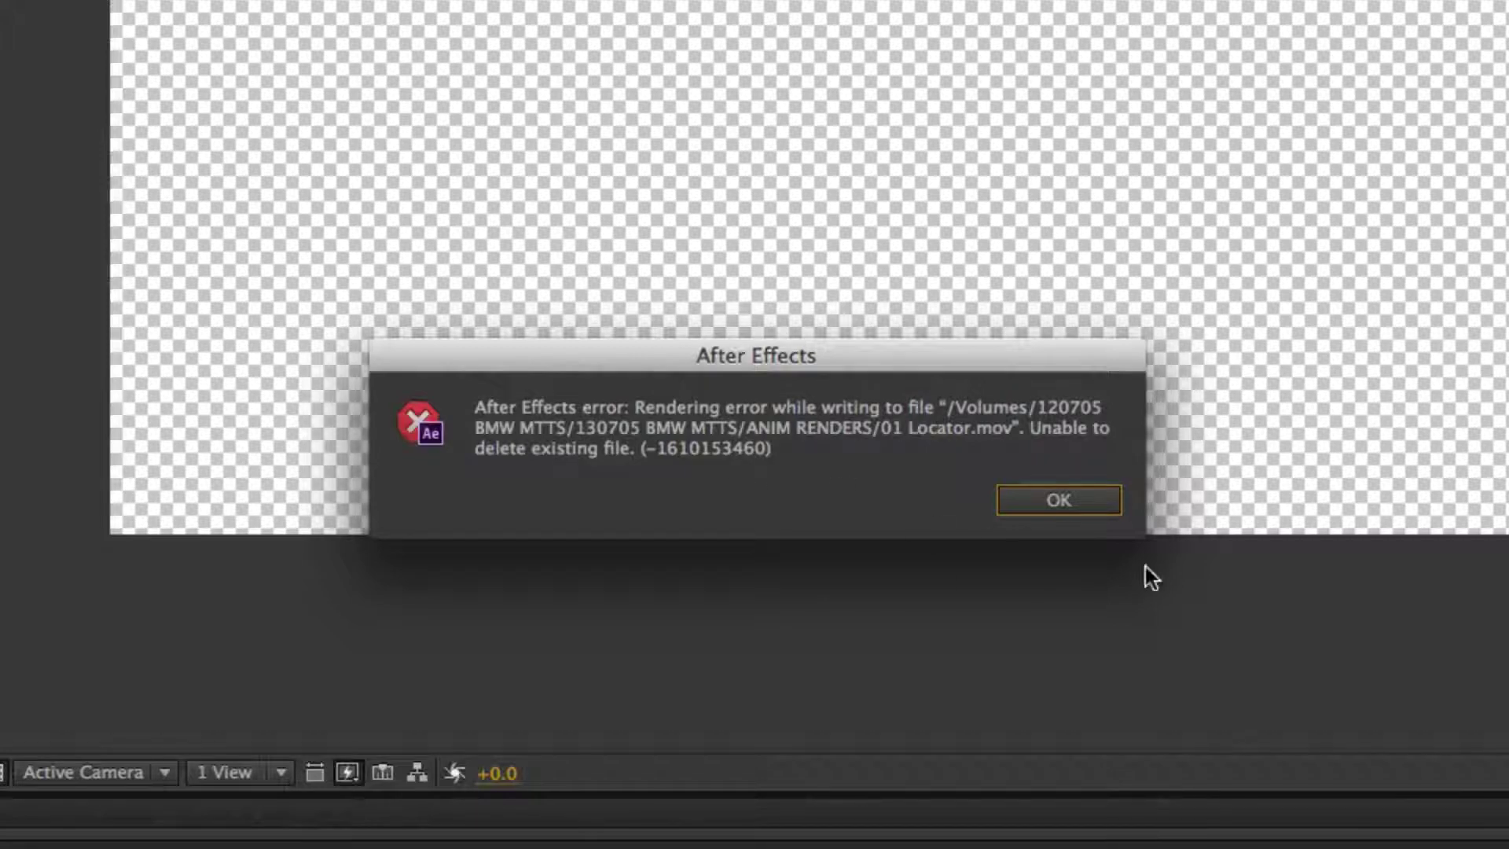
pyautogui.click(1085, 505)
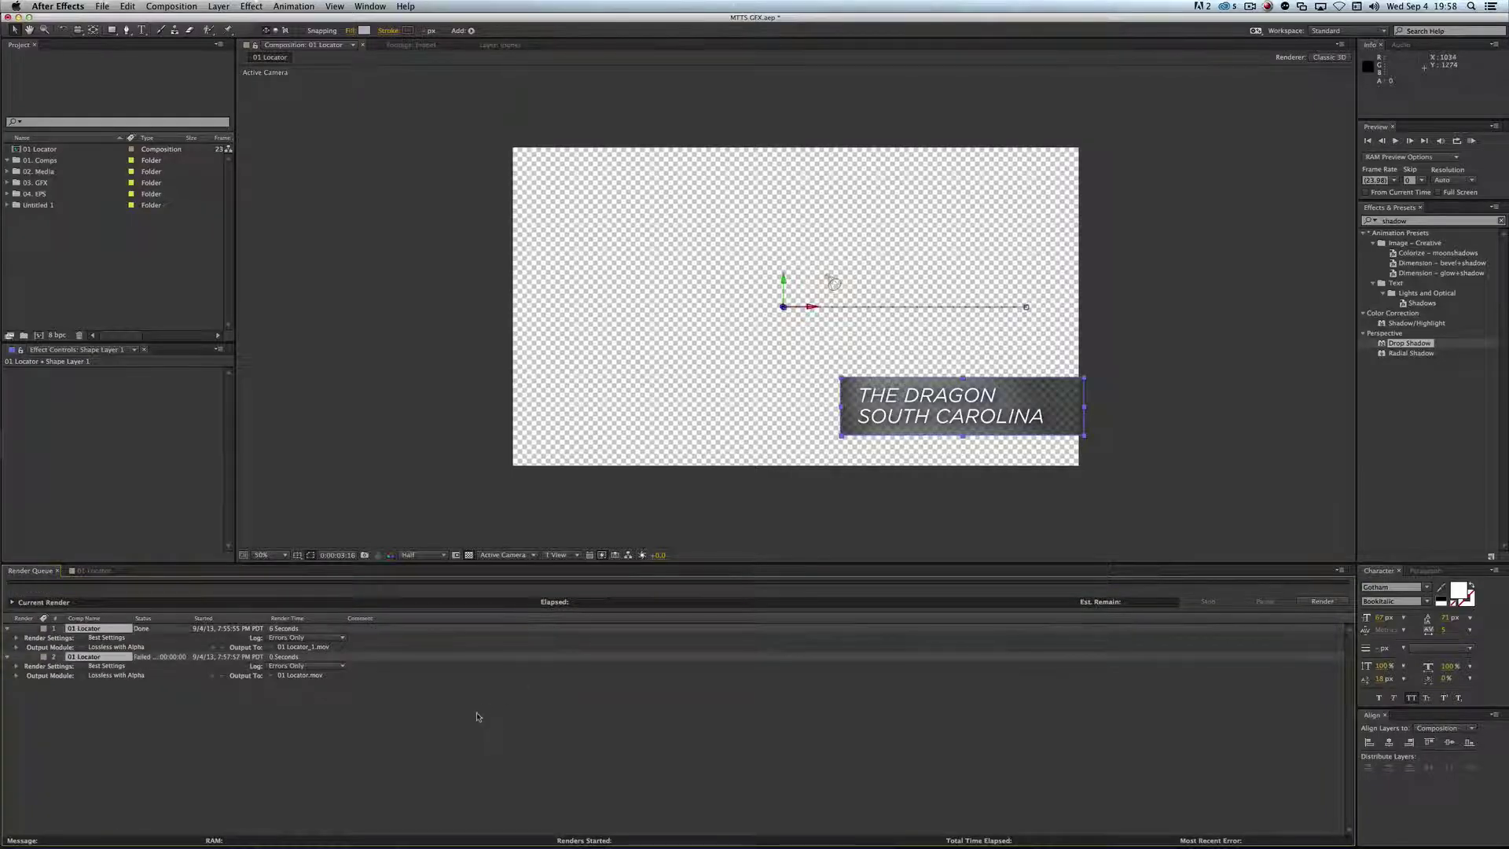
pyautogui.press('Delete')
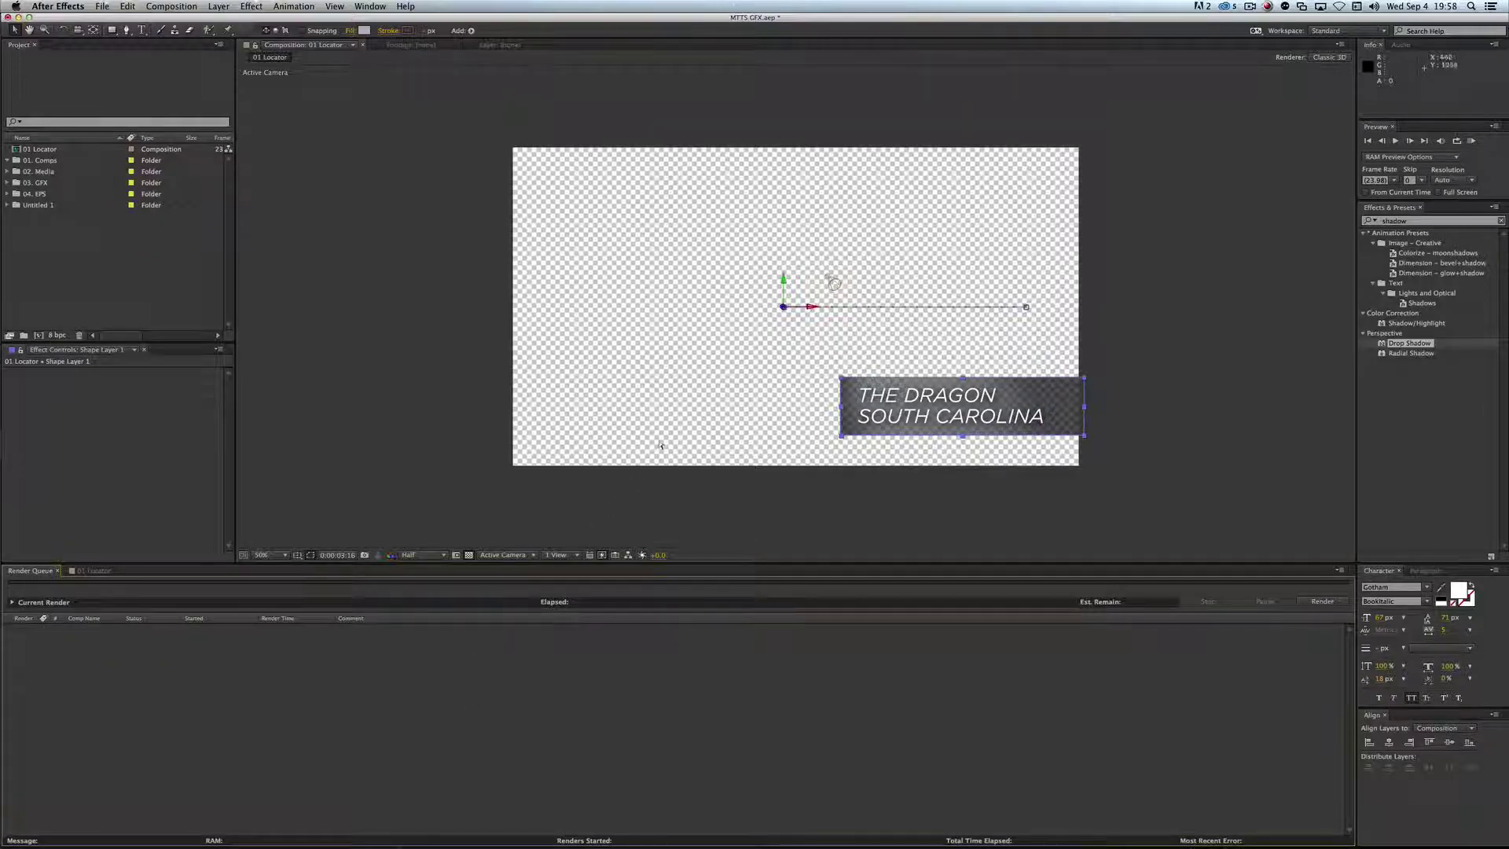
pyautogui.press('super+Tab')
pyautogui.press('super+Tab')
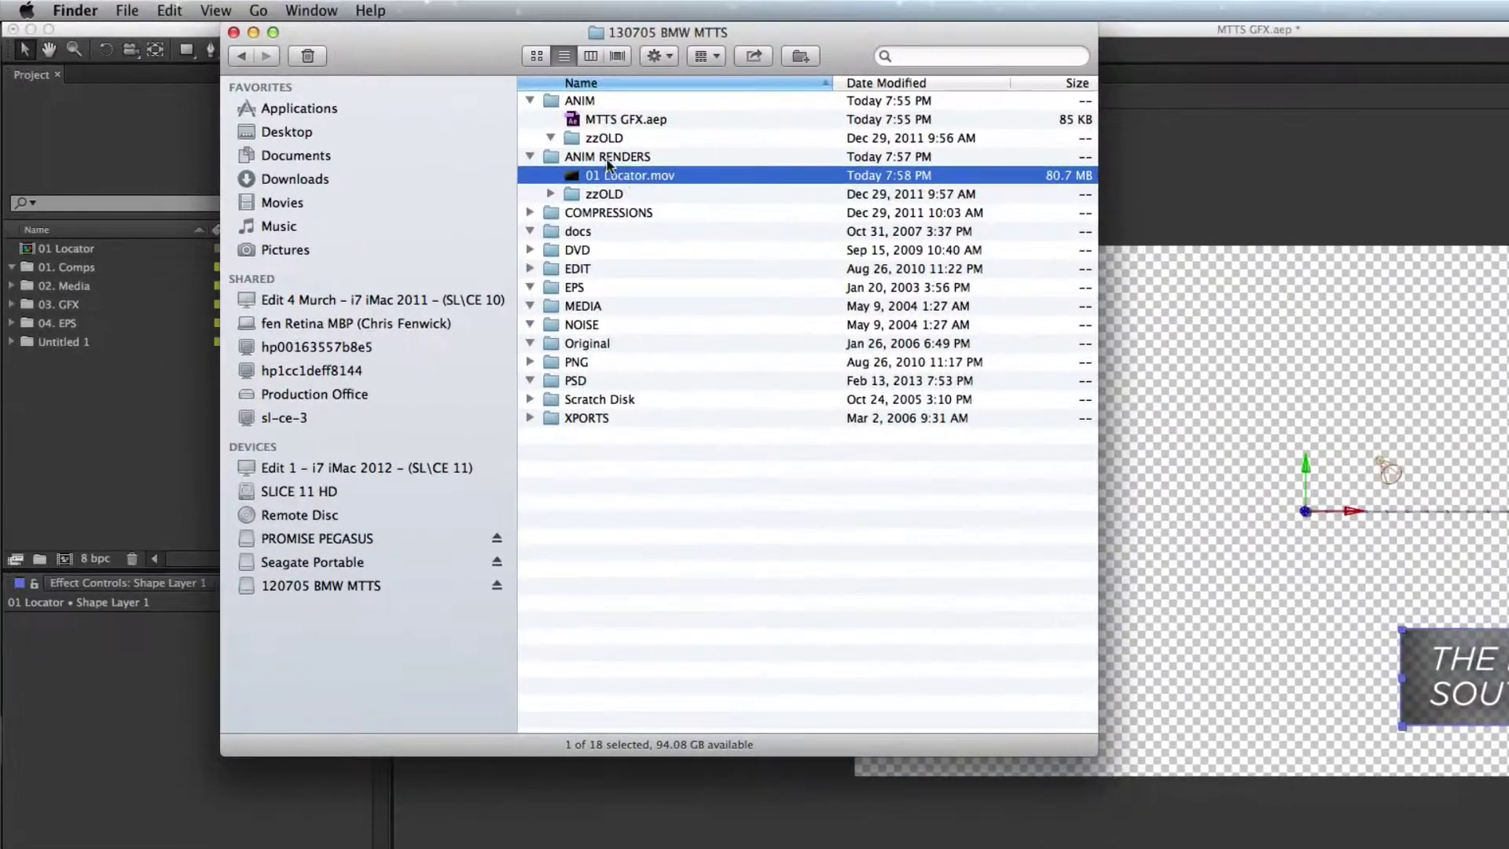
# Step: Inside ANIM RENDERS, create a new folder named 'RENDER TO HERE' with Shift-Cmd-N
pyautogui.click(604, 157)
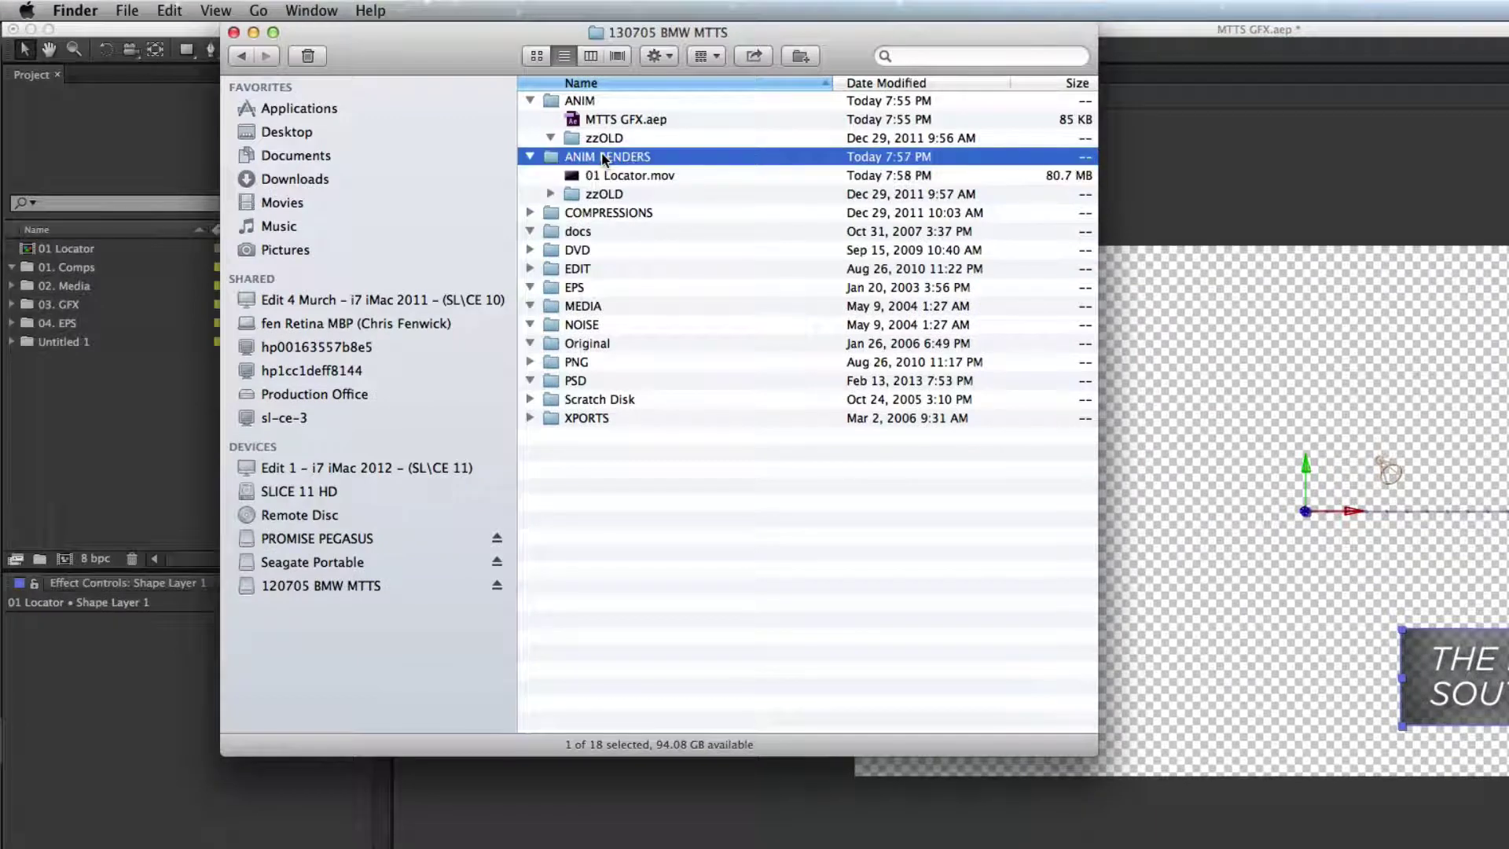
pyautogui.doubleClick(603, 157)
pyautogui.press('super+shift+n')
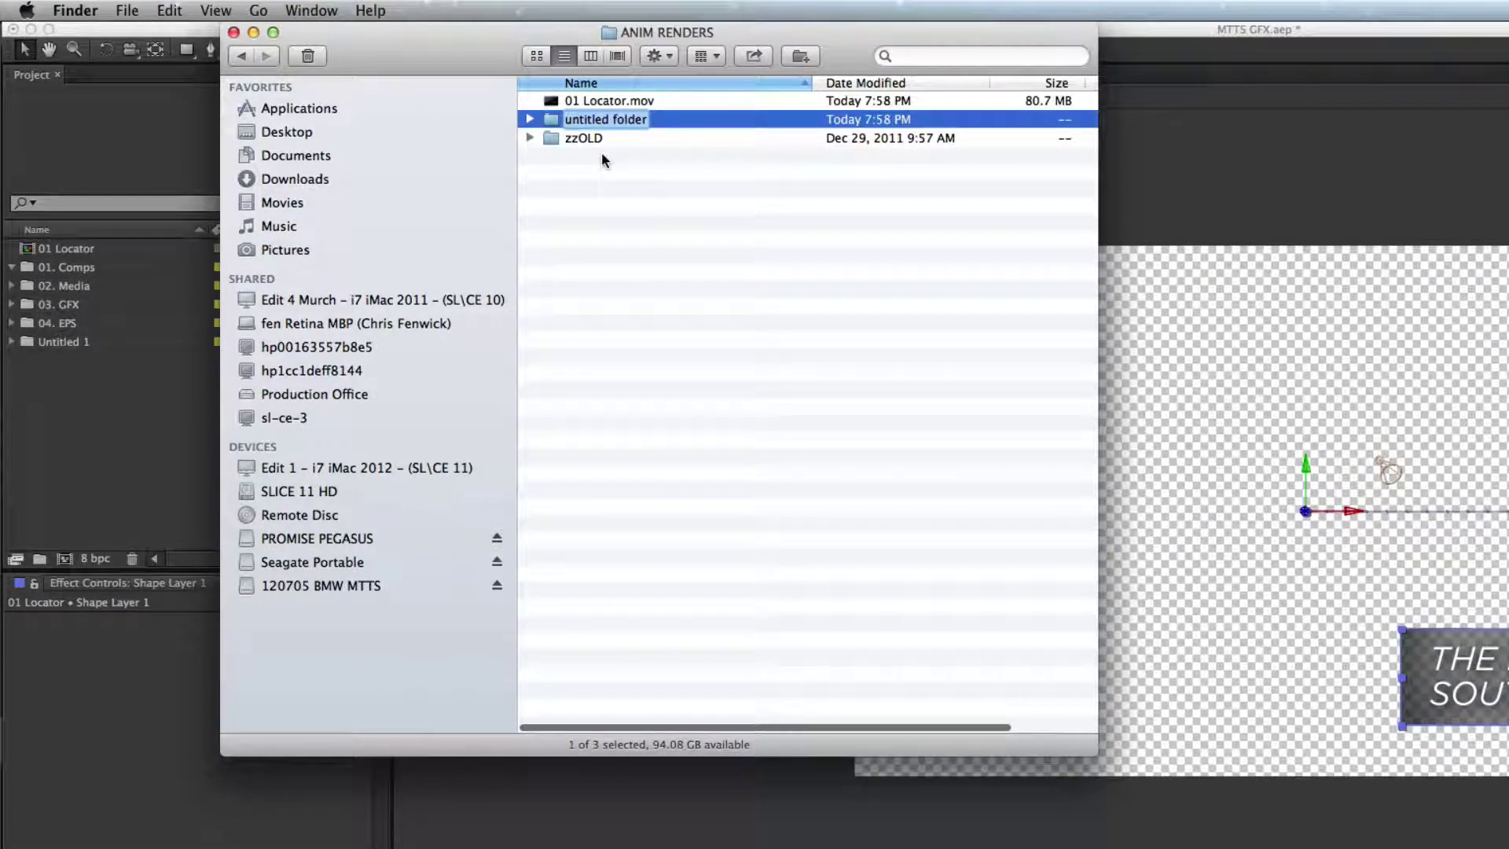
pyautogui.write('RE')
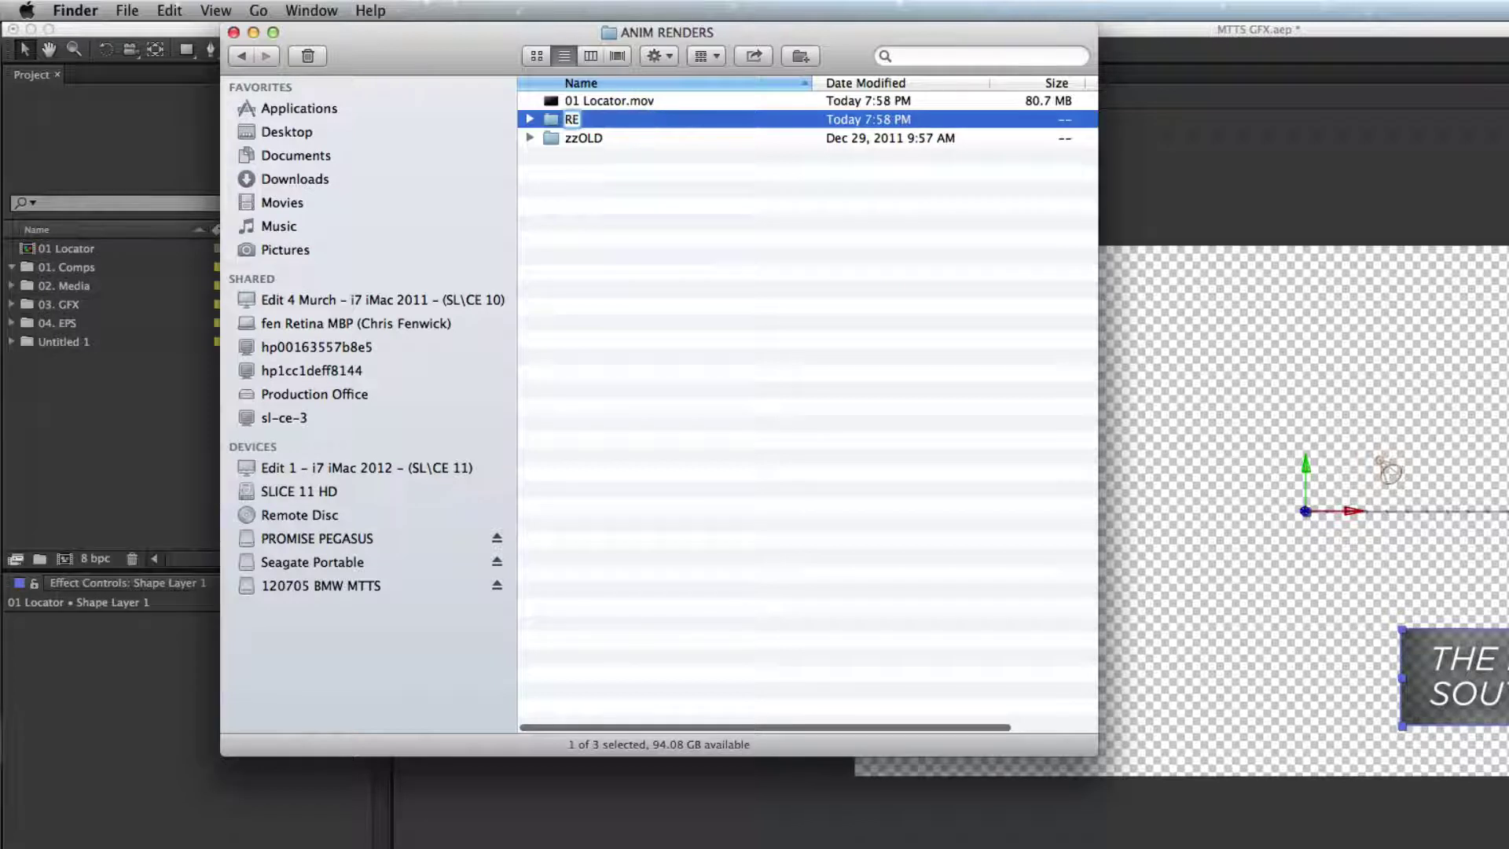
pyautogui.write('NDER TO HERE')
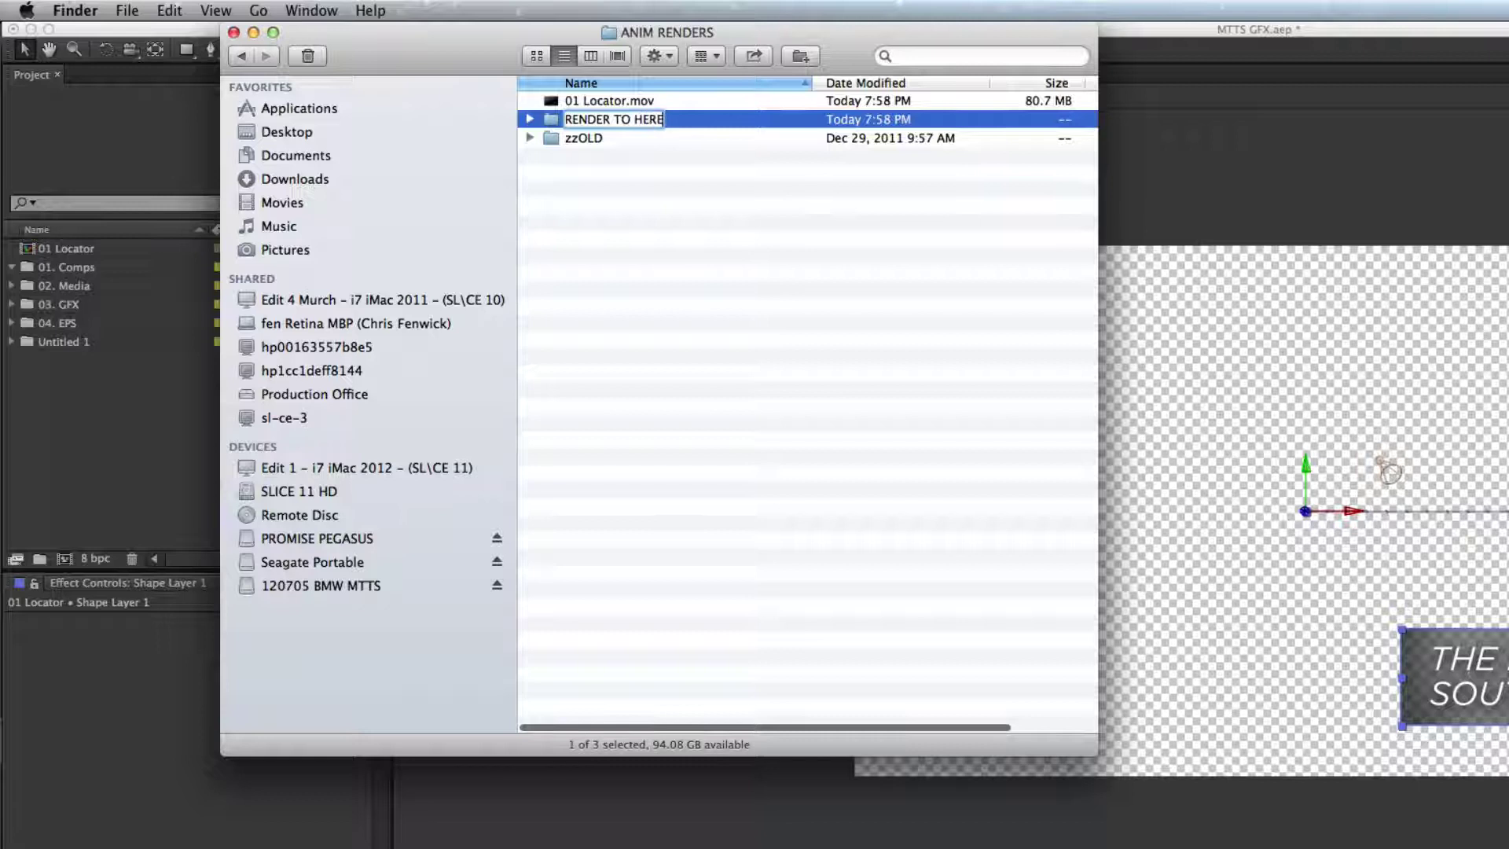
pyautogui.press('Return')
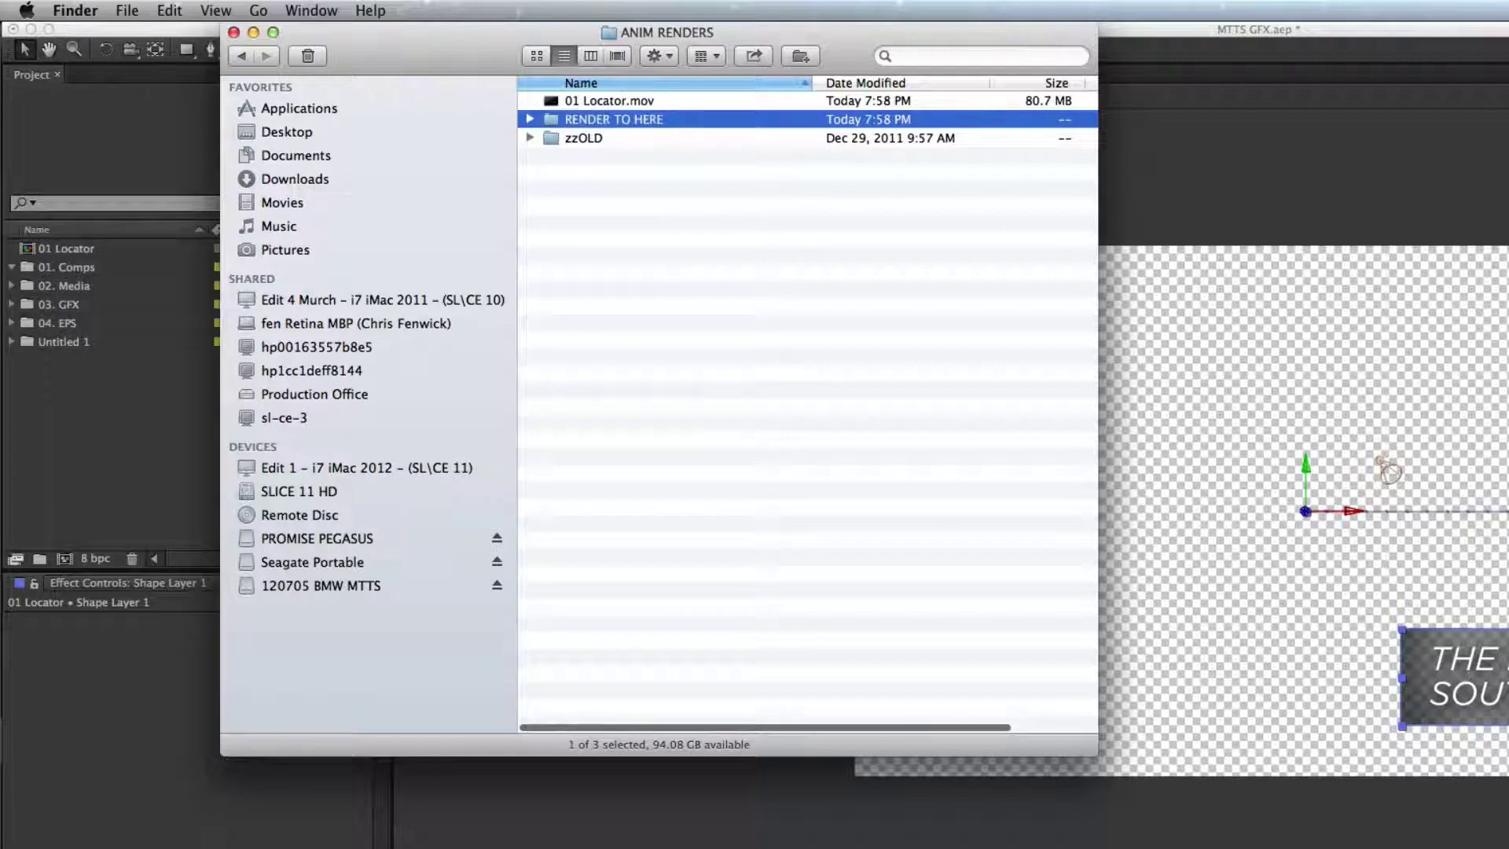
pyautogui.click(530, 118)
pyautogui.press('super+Tab')
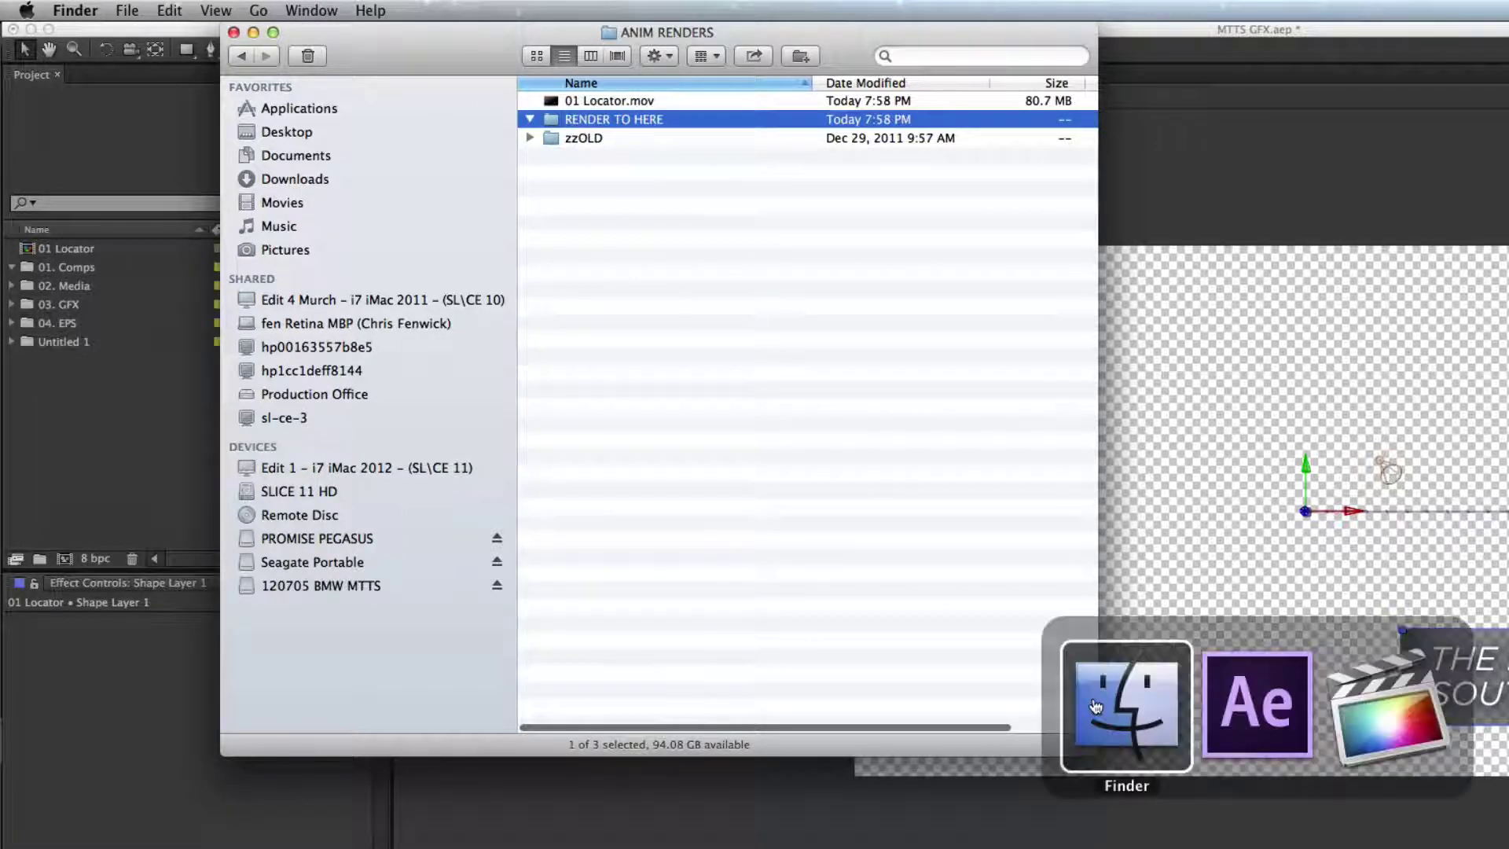
# Step: Queue 01 Locator with its output named 01 Locator.mov inside the RENDER TO HERE folder
pyautogui.click(1257, 698)
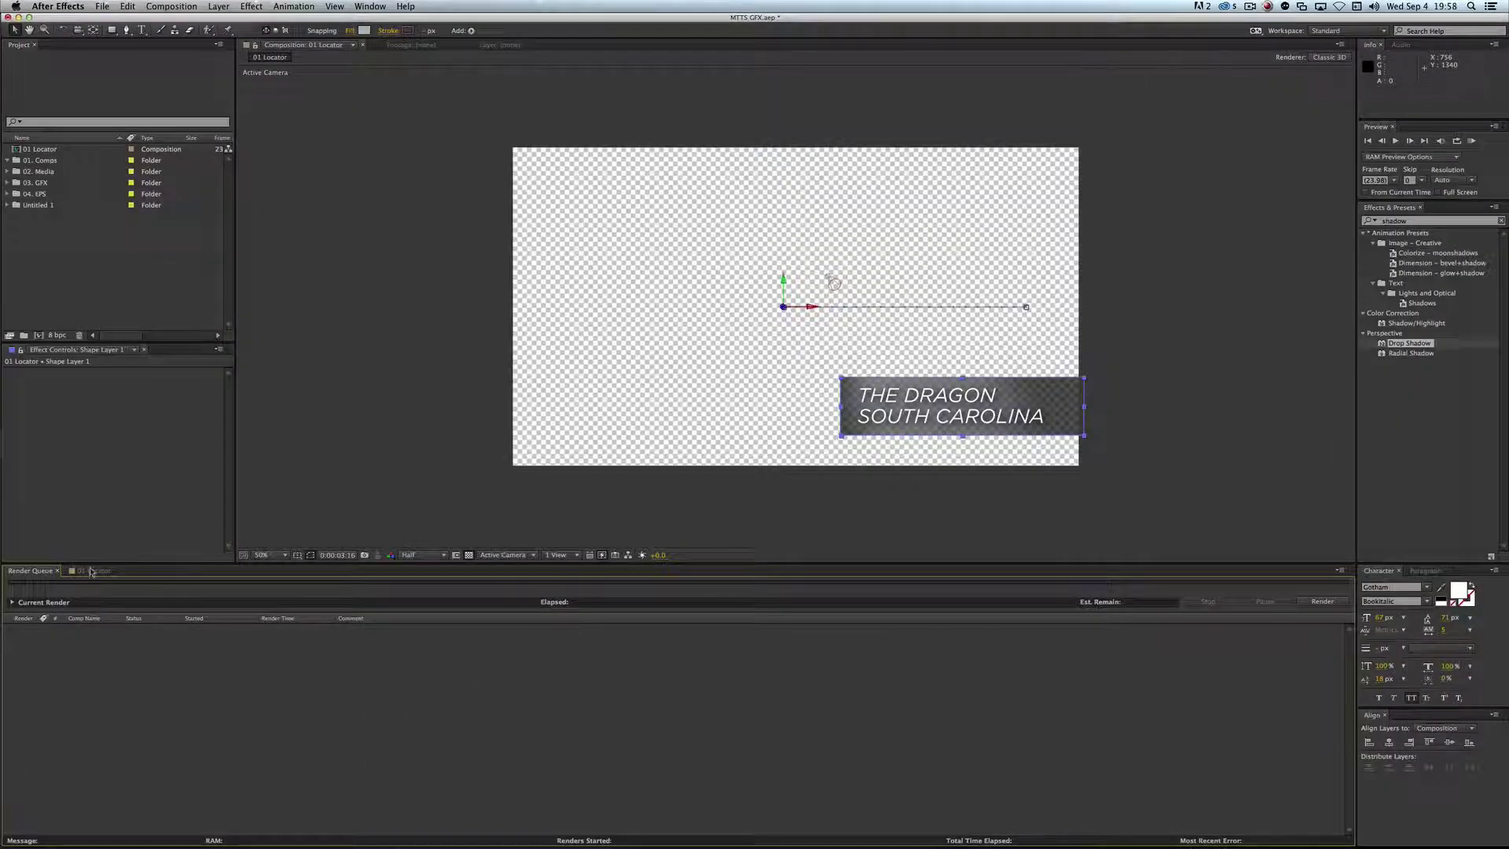
pyautogui.click(92, 572)
pyautogui.press('super+m')
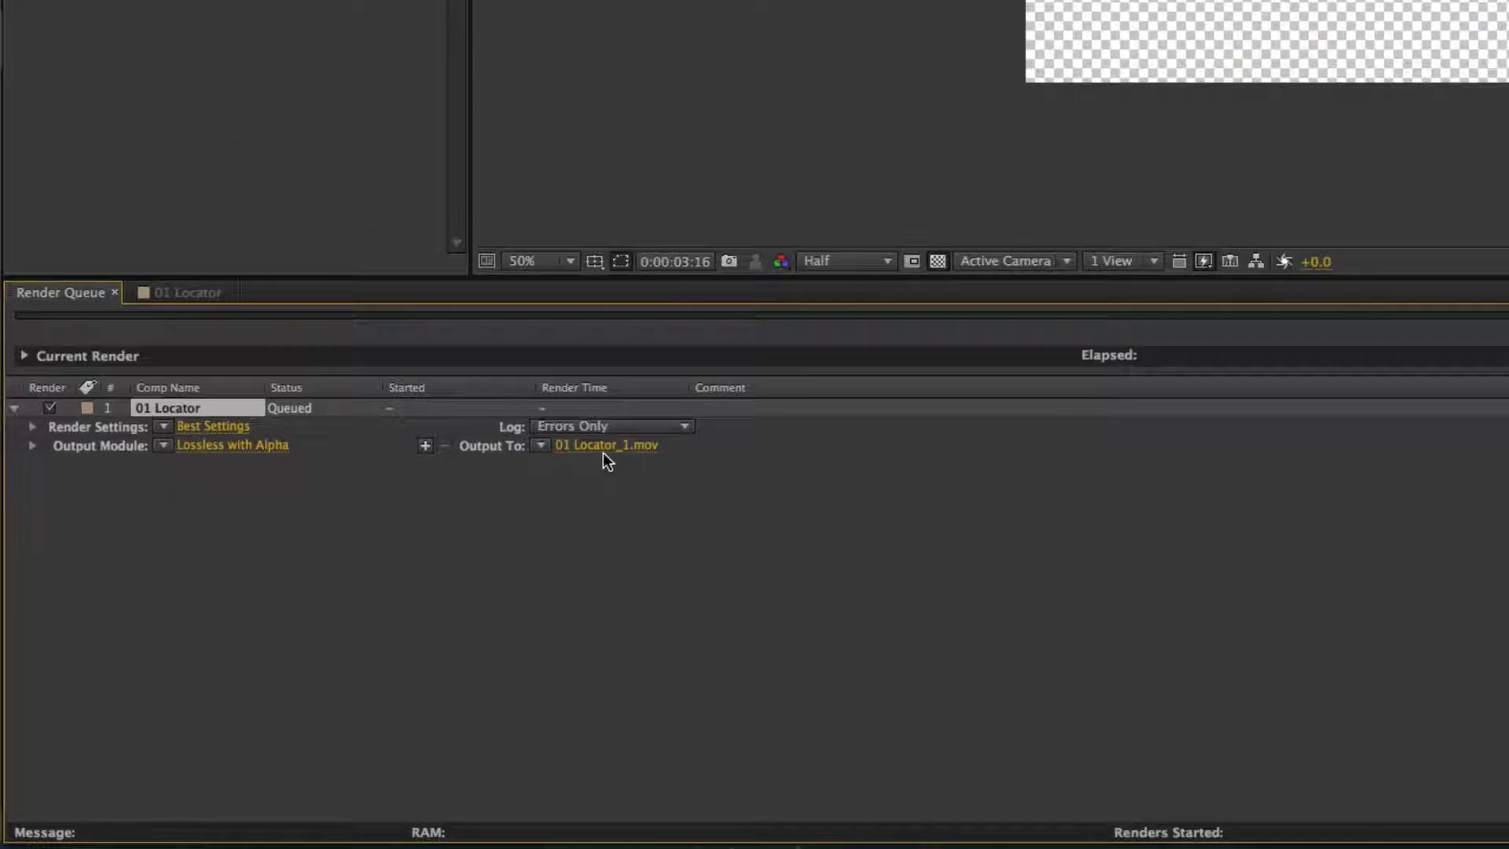
pyautogui.click(605, 446)
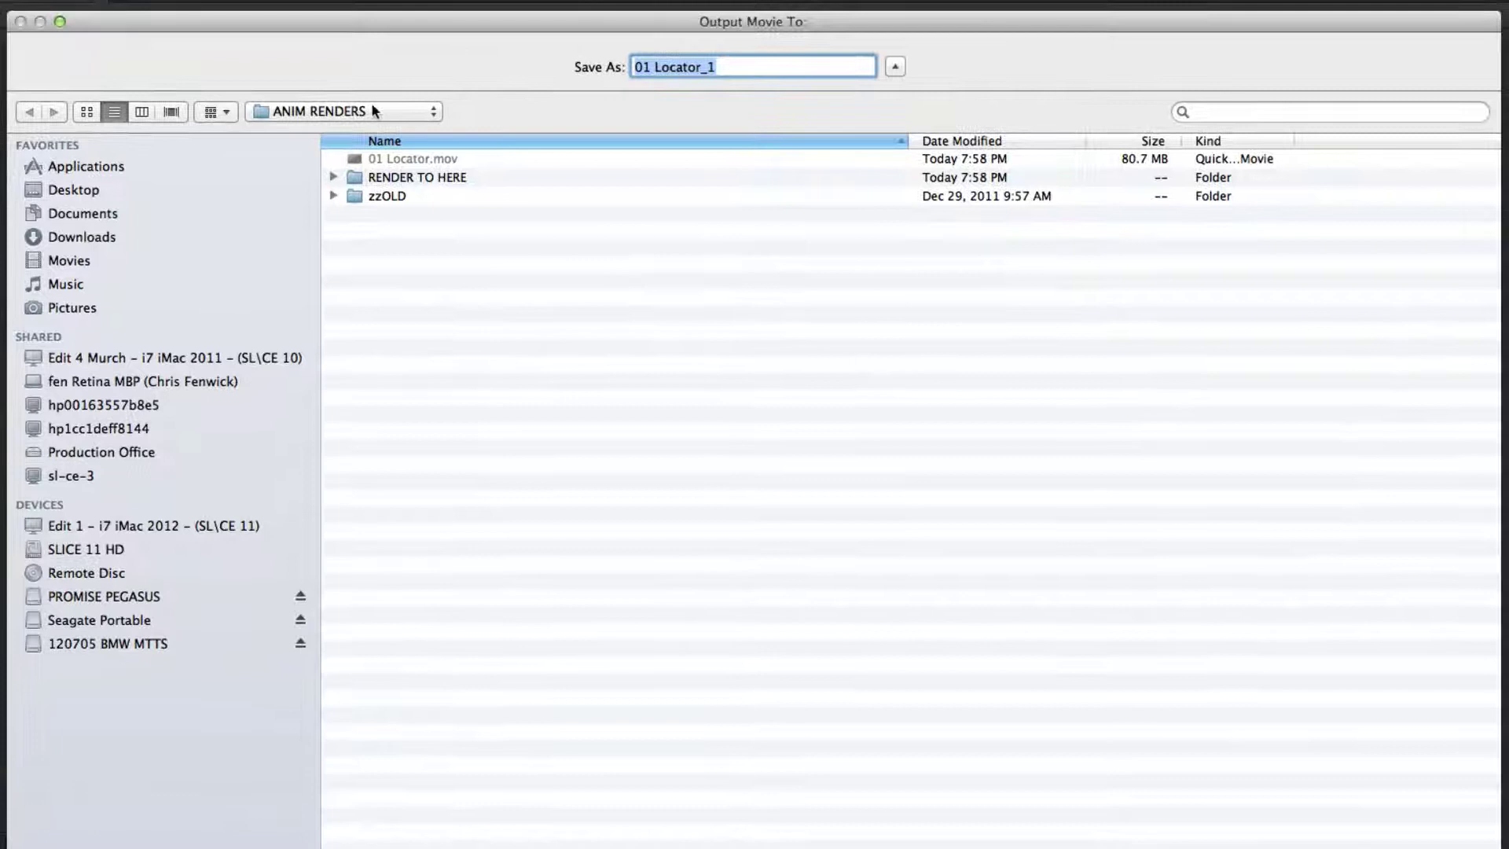
pyautogui.doubleClick(410, 179)
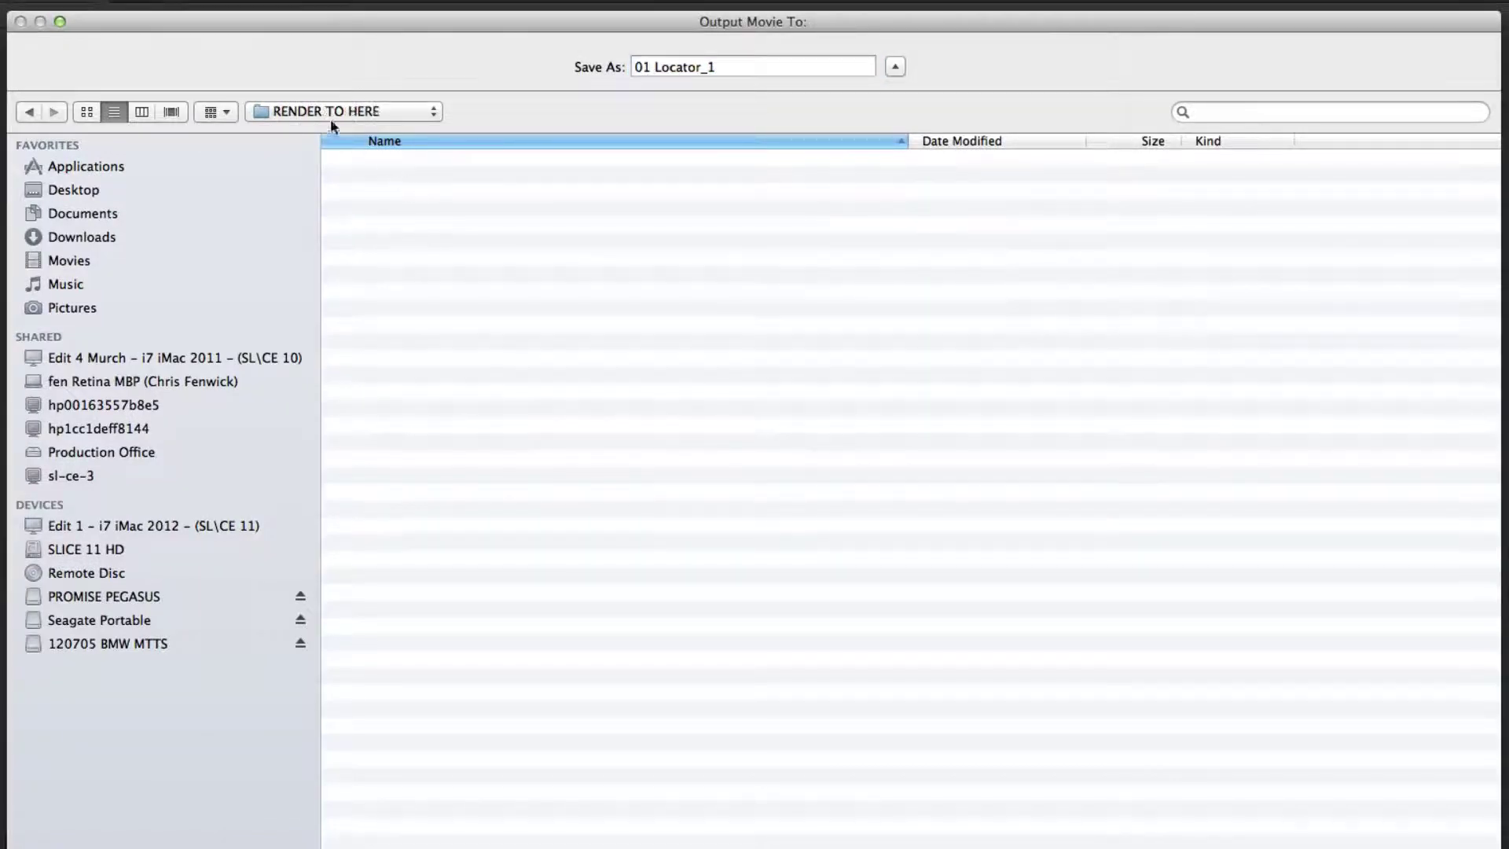
pyautogui.click(734, 68)
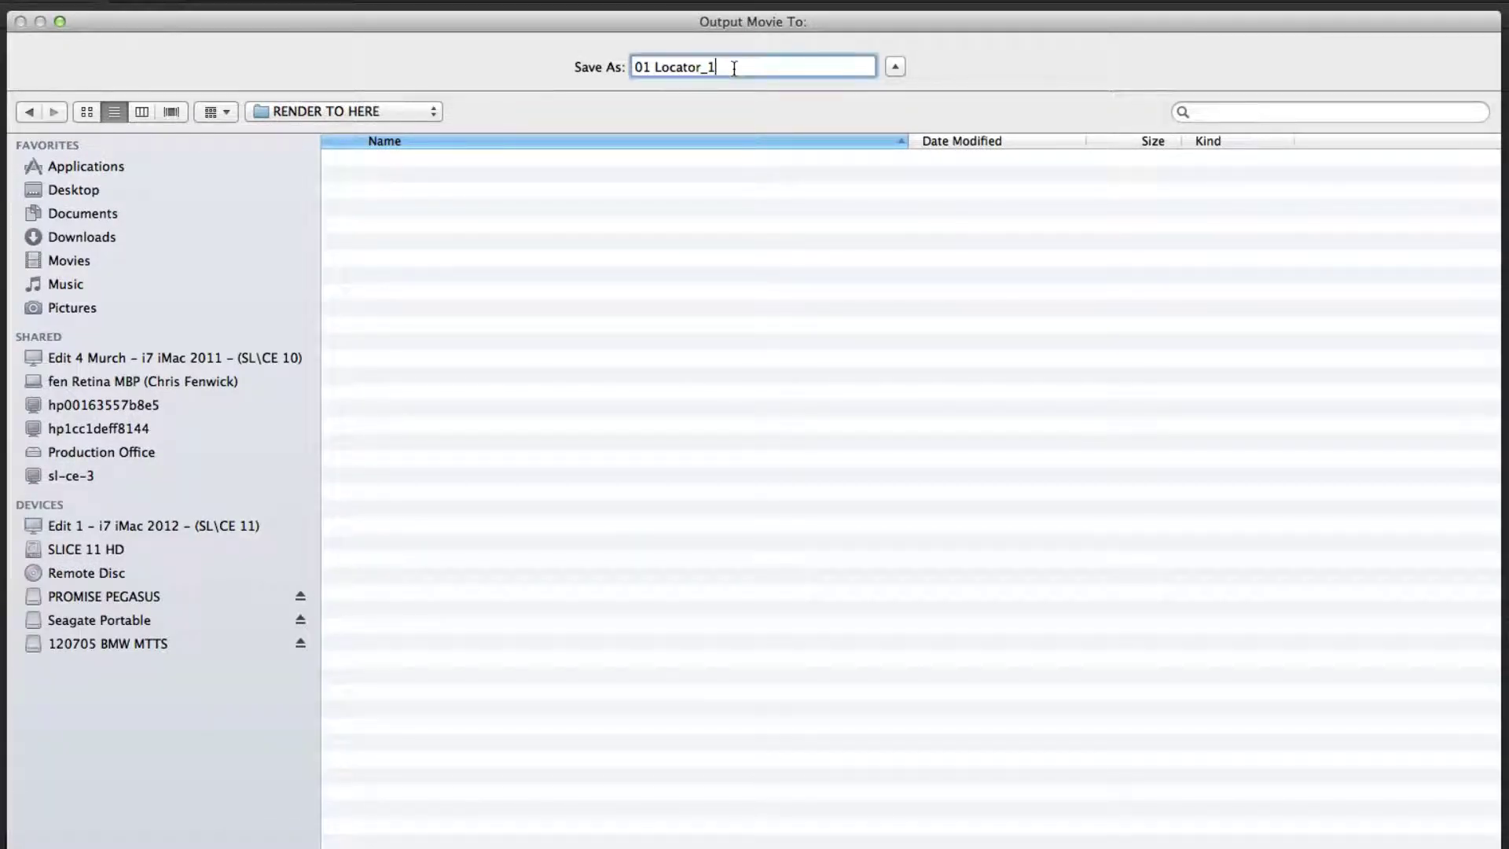
pyautogui.press('BackSpace')
pyautogui.press('BackSpace')
pyautogui.press('Return')
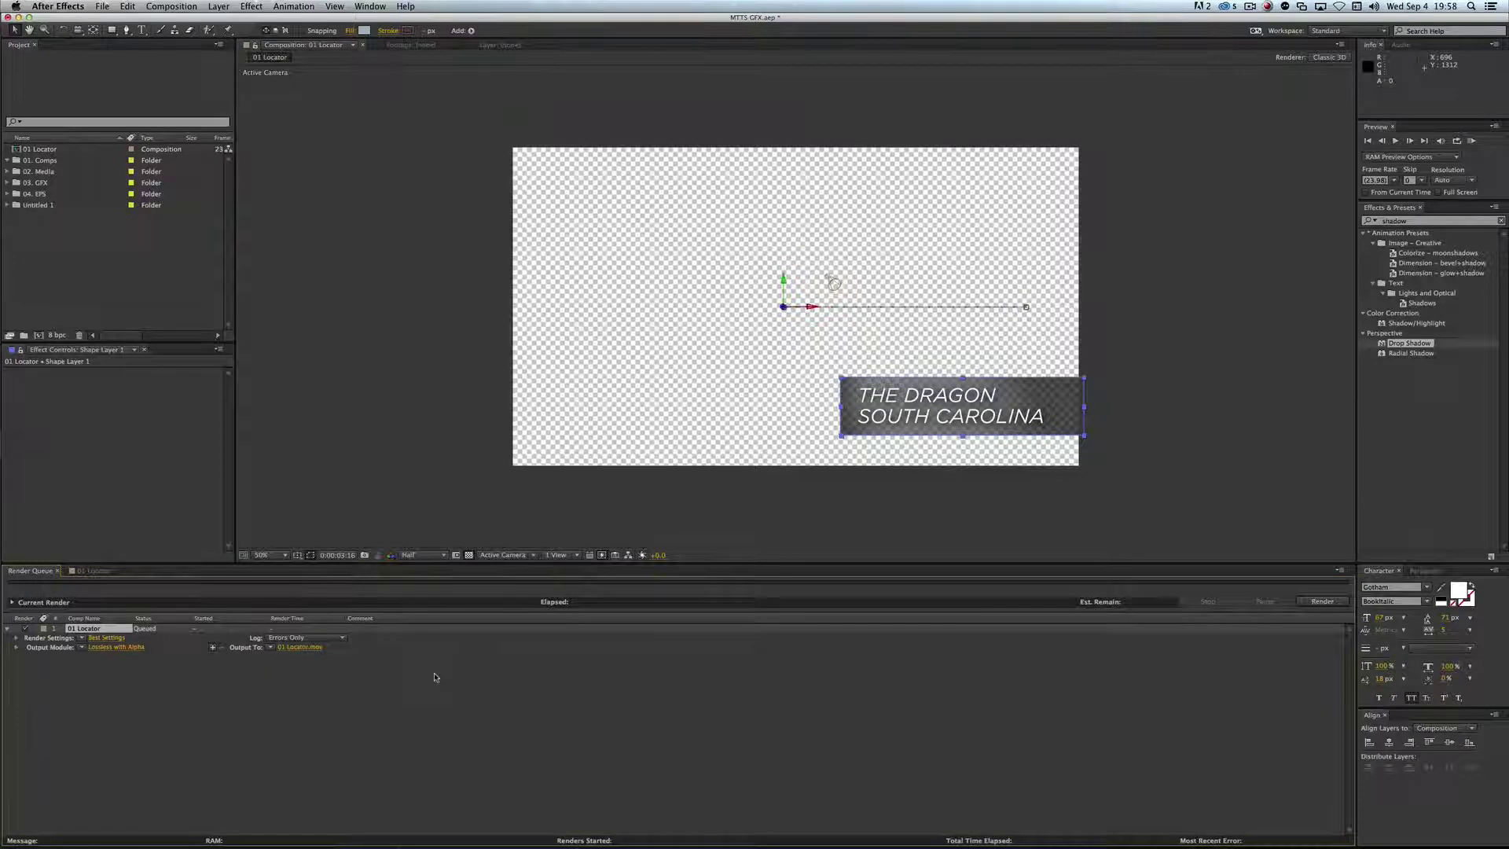
# Step: Render the queue, then compare the old 01 Locator.mov with the new 89.4 MB render in Finder
pyautogui.click(1306, 601)
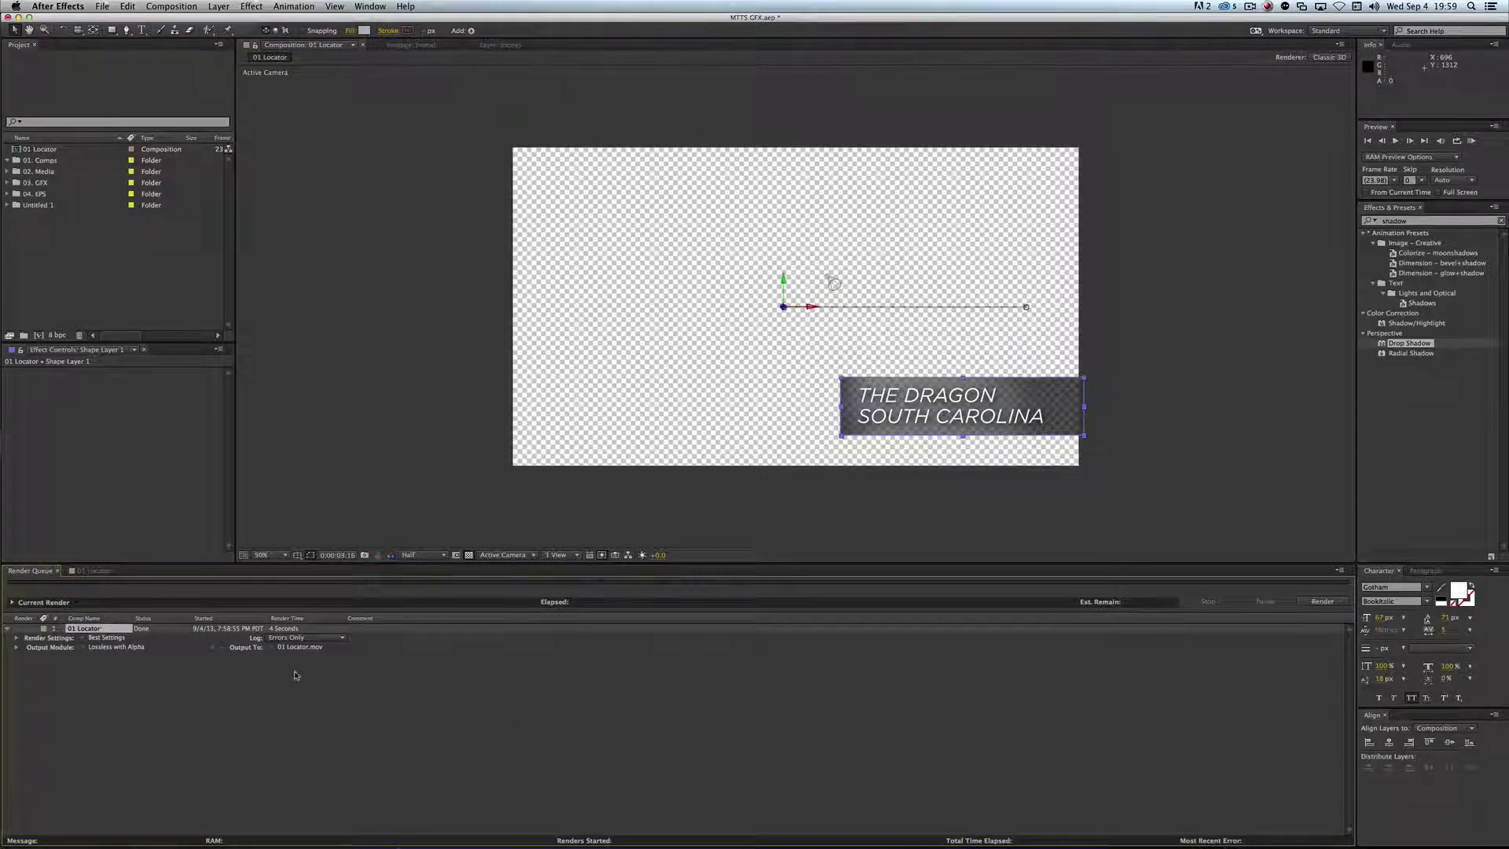
pyautogui.press('super+Tab')
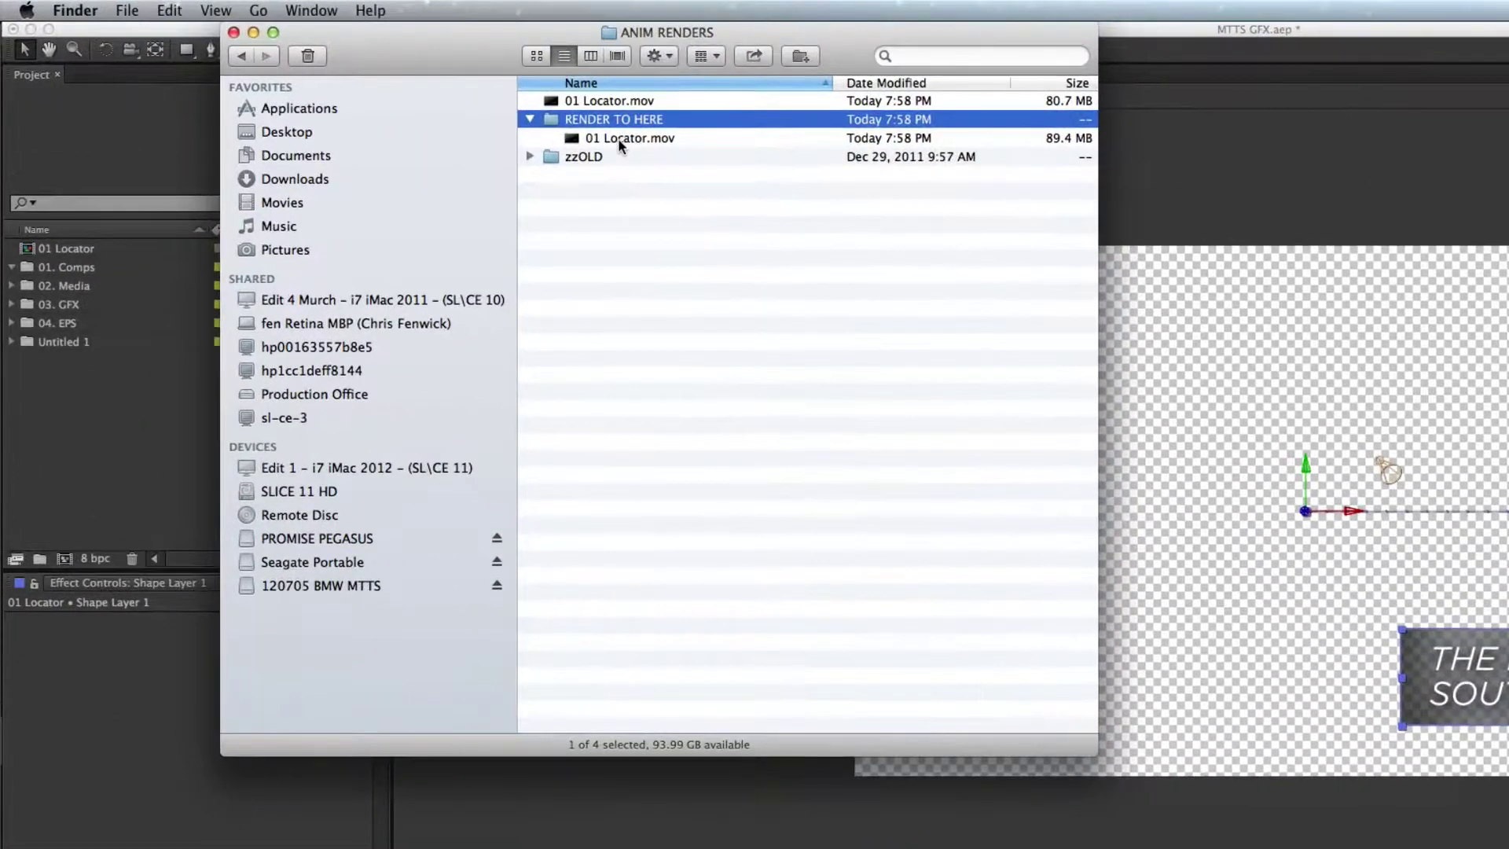
pyautogui.click(592, 102)
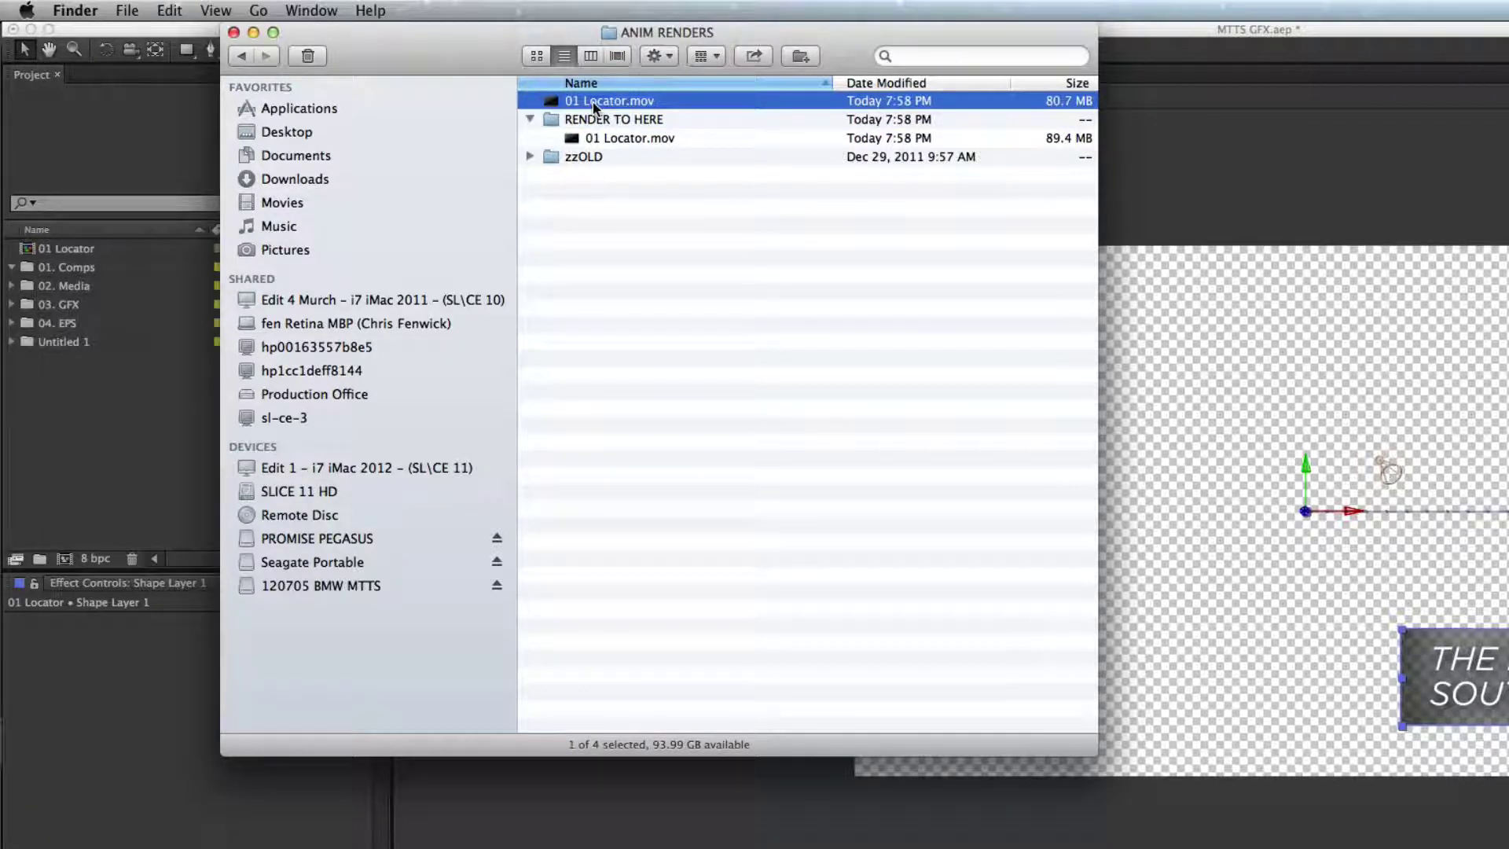
pyautogui.click(610, 138)
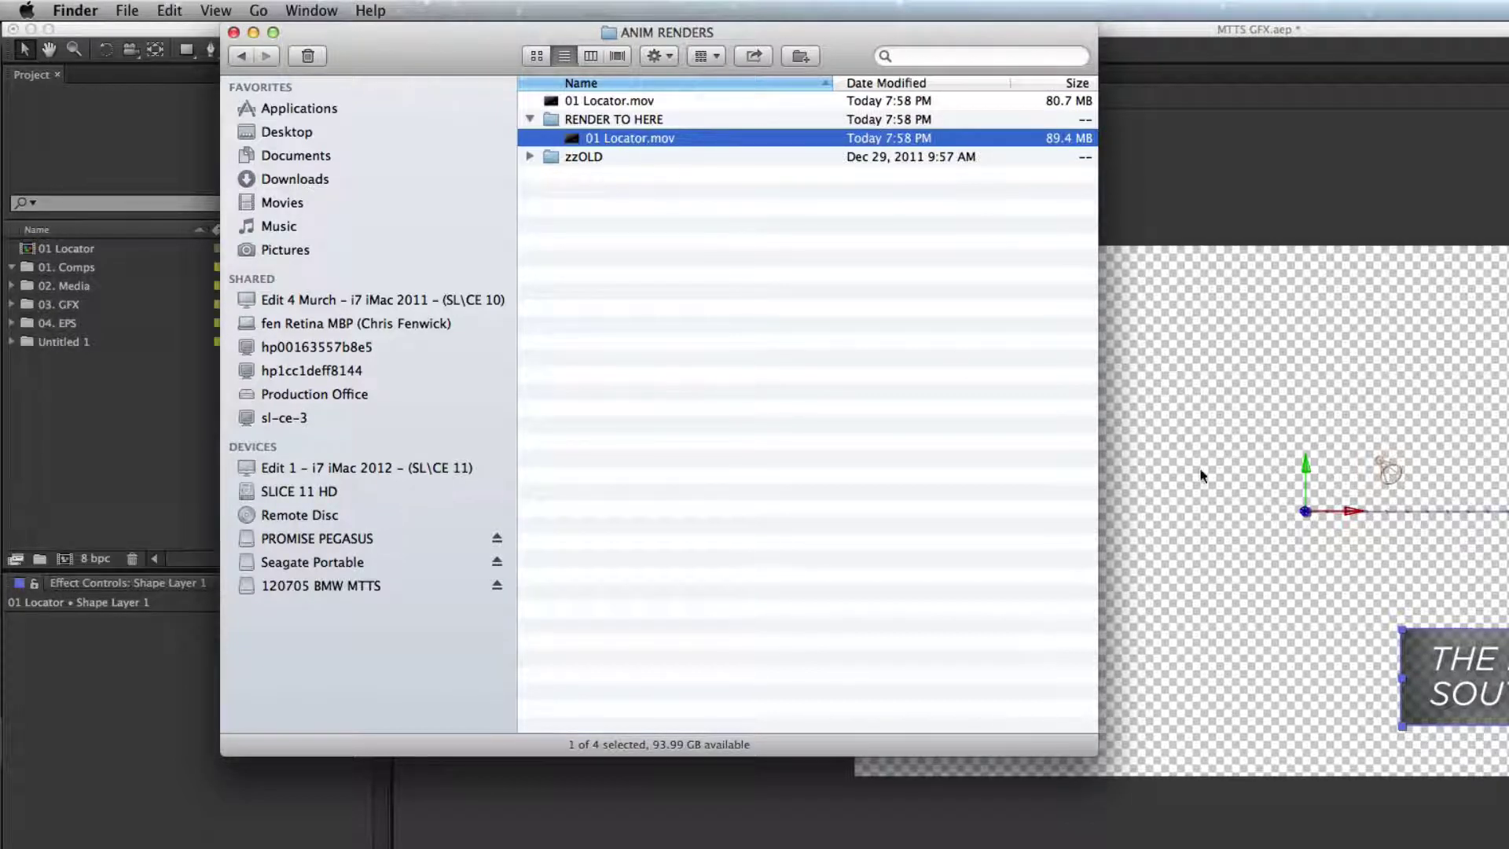
pyautogui.press('super+Tab')
# Step: Review the old SOUTH CAROLINA lower third at 8:23 in Final Cut Pro, then bring Finder's ANIM RENDERS window forward
pyautogui.click(1385, 751)
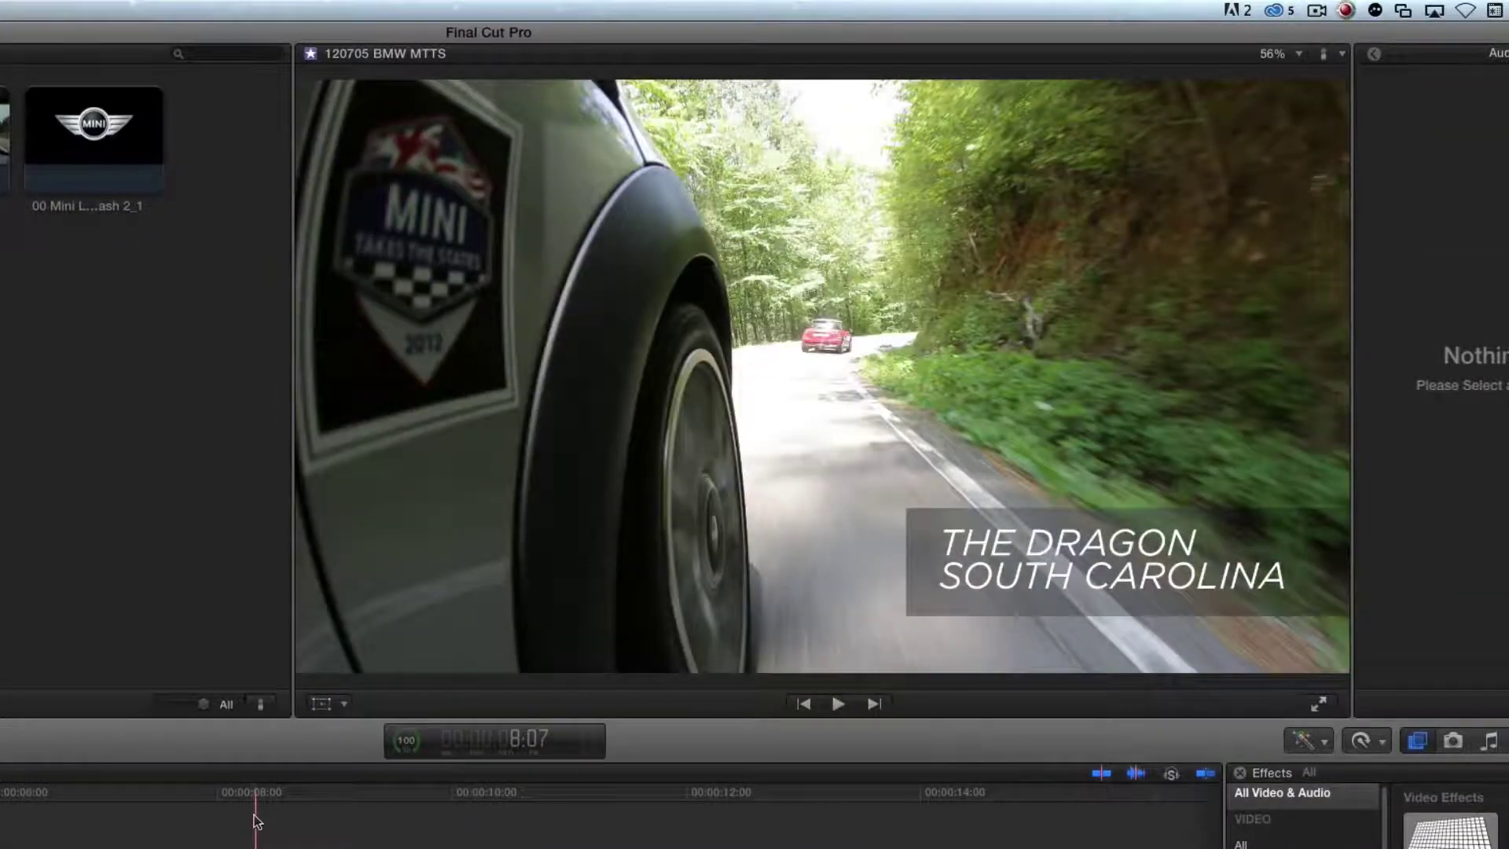
pyautogui.moveTo(257, 821); pyautogui.dragTo(334, 802)
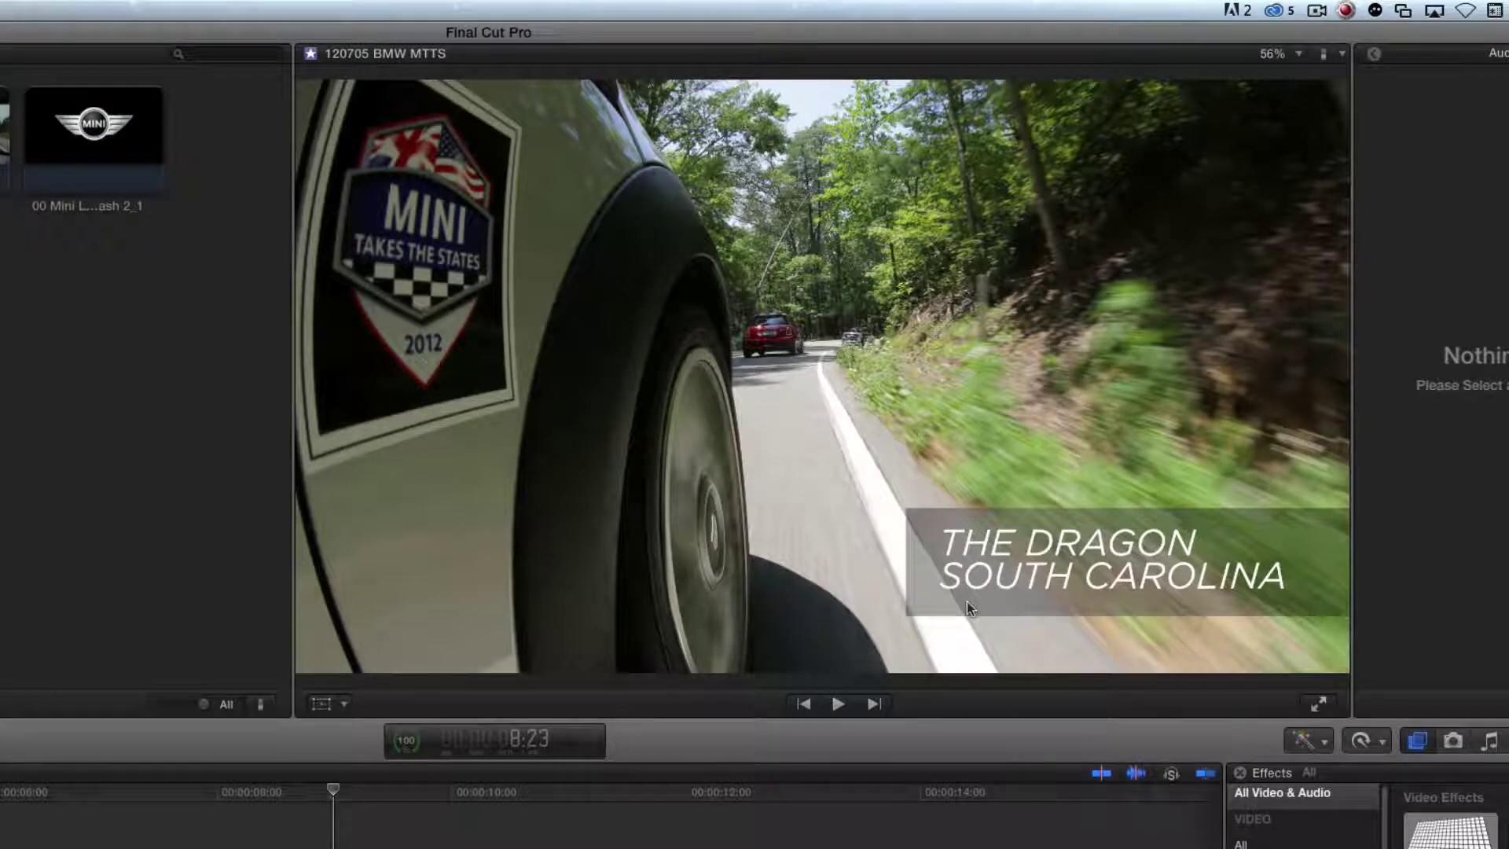
pyautogui.press('super+Tab')
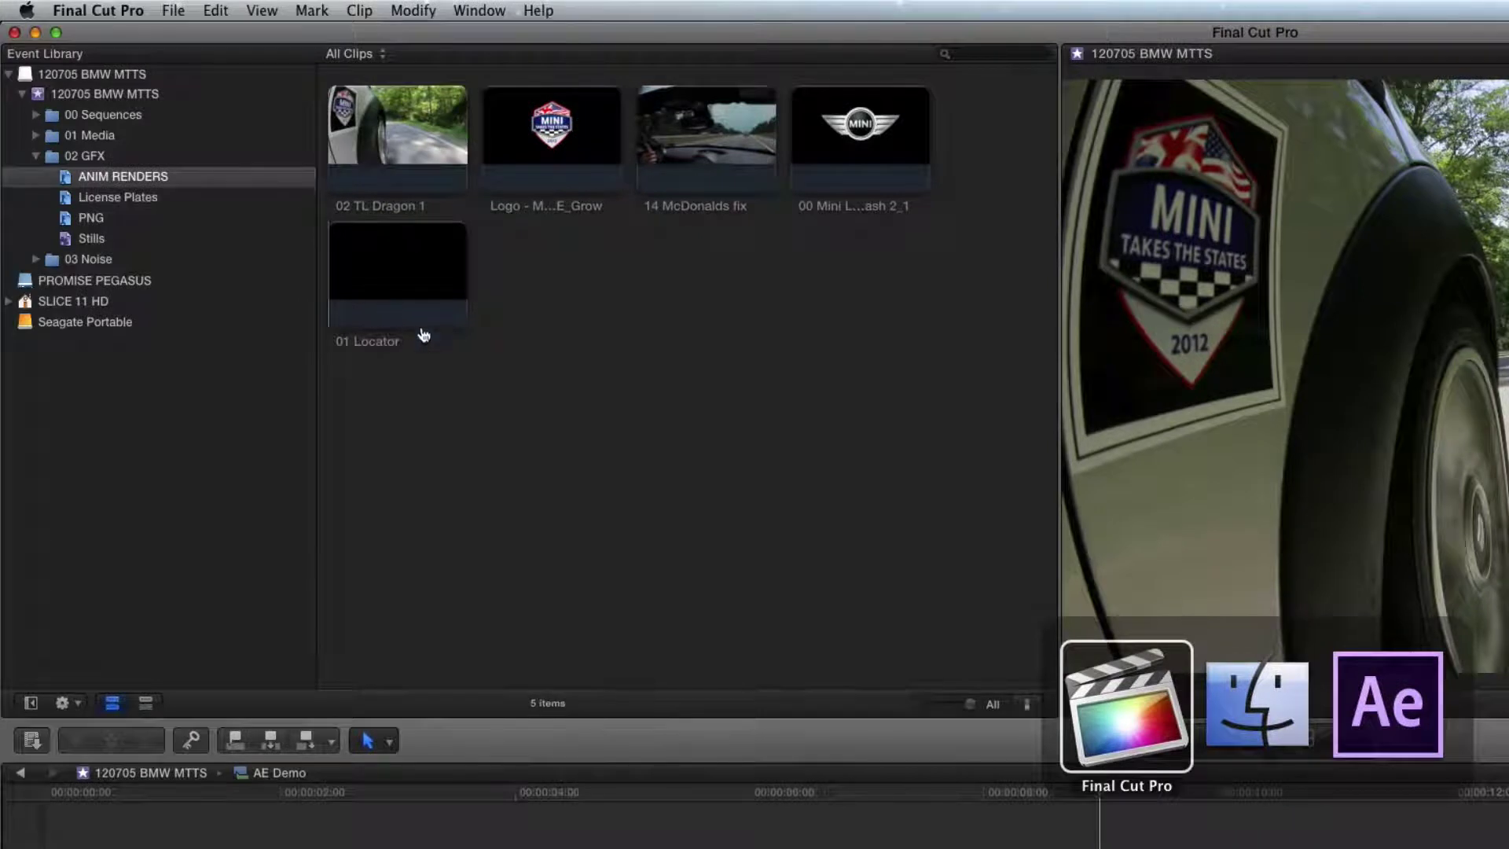
pyautogui.click(1257, 703)
# Step: Move the 89.4 MB 01 Locator.mov from RENDER TO HERE into ANIM RENDERS, replacing the old render
pyautogui.click(697, 250)
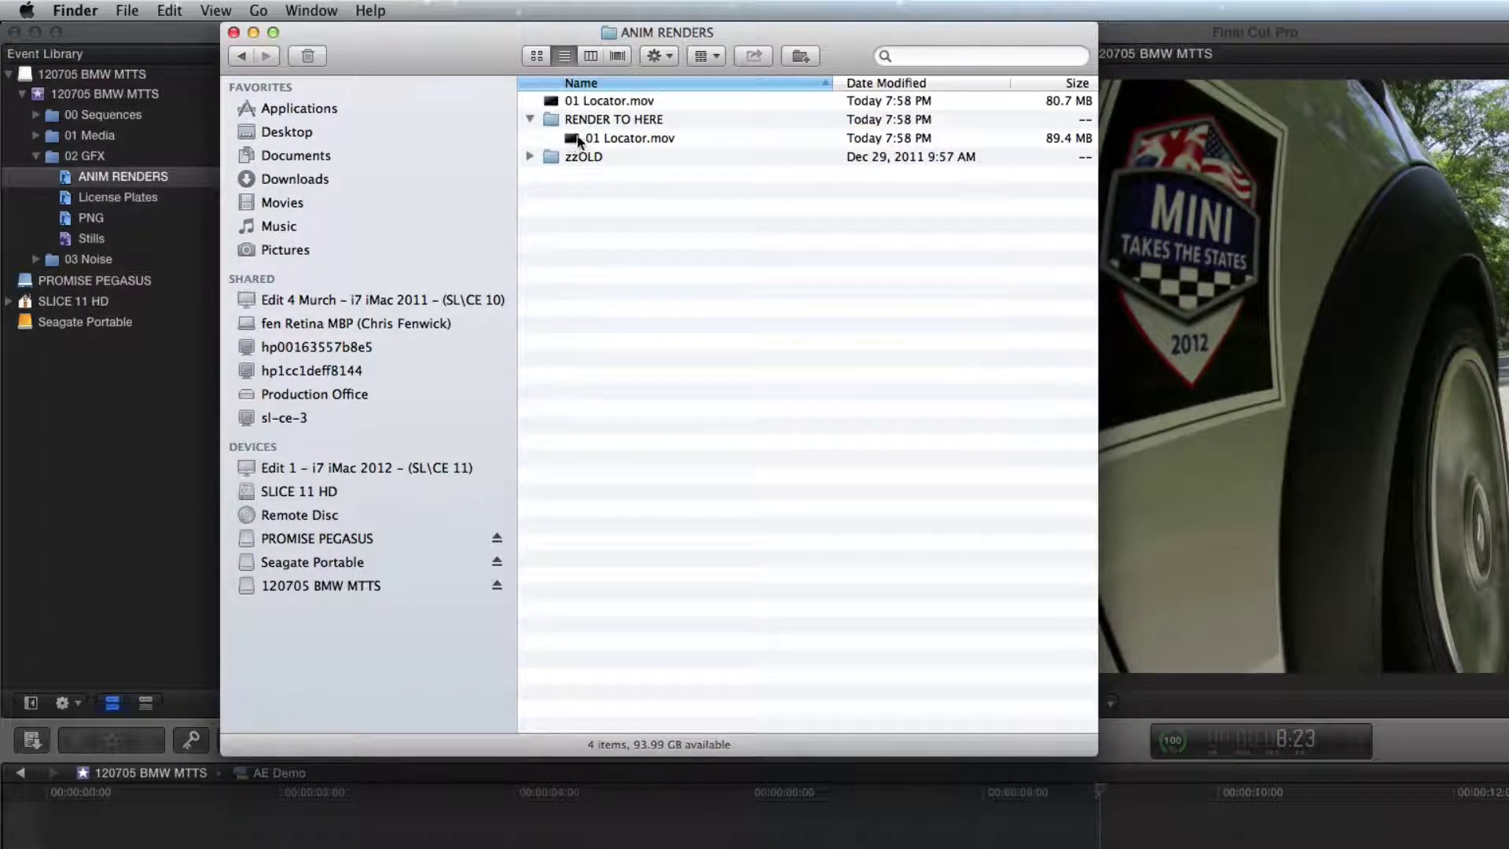
pyautogui.moveTo(578, 142); pyautogui.dragTo(638, 186)
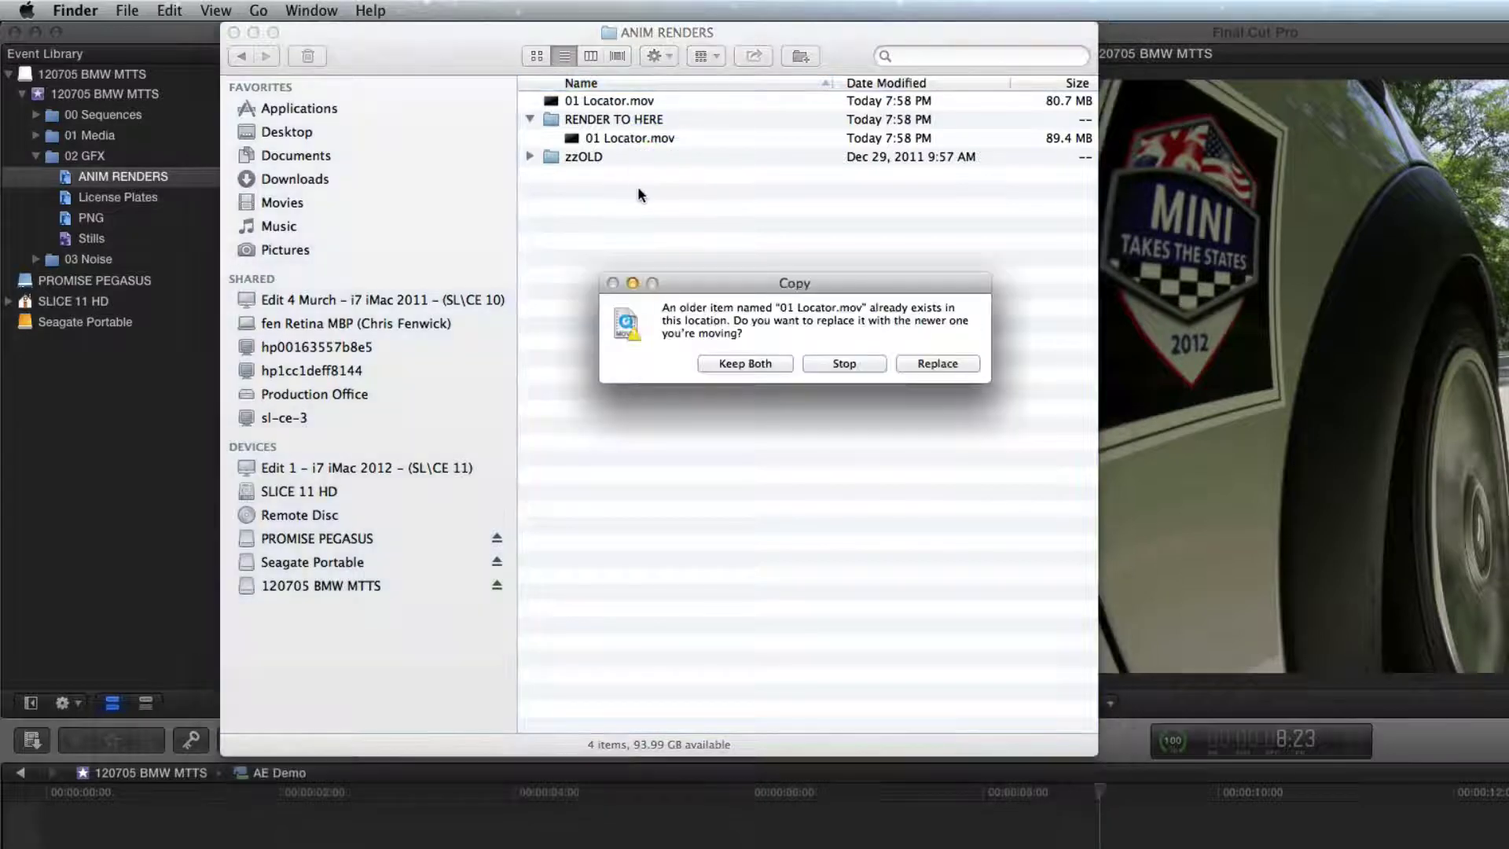
pyautogui.click(935, 363)
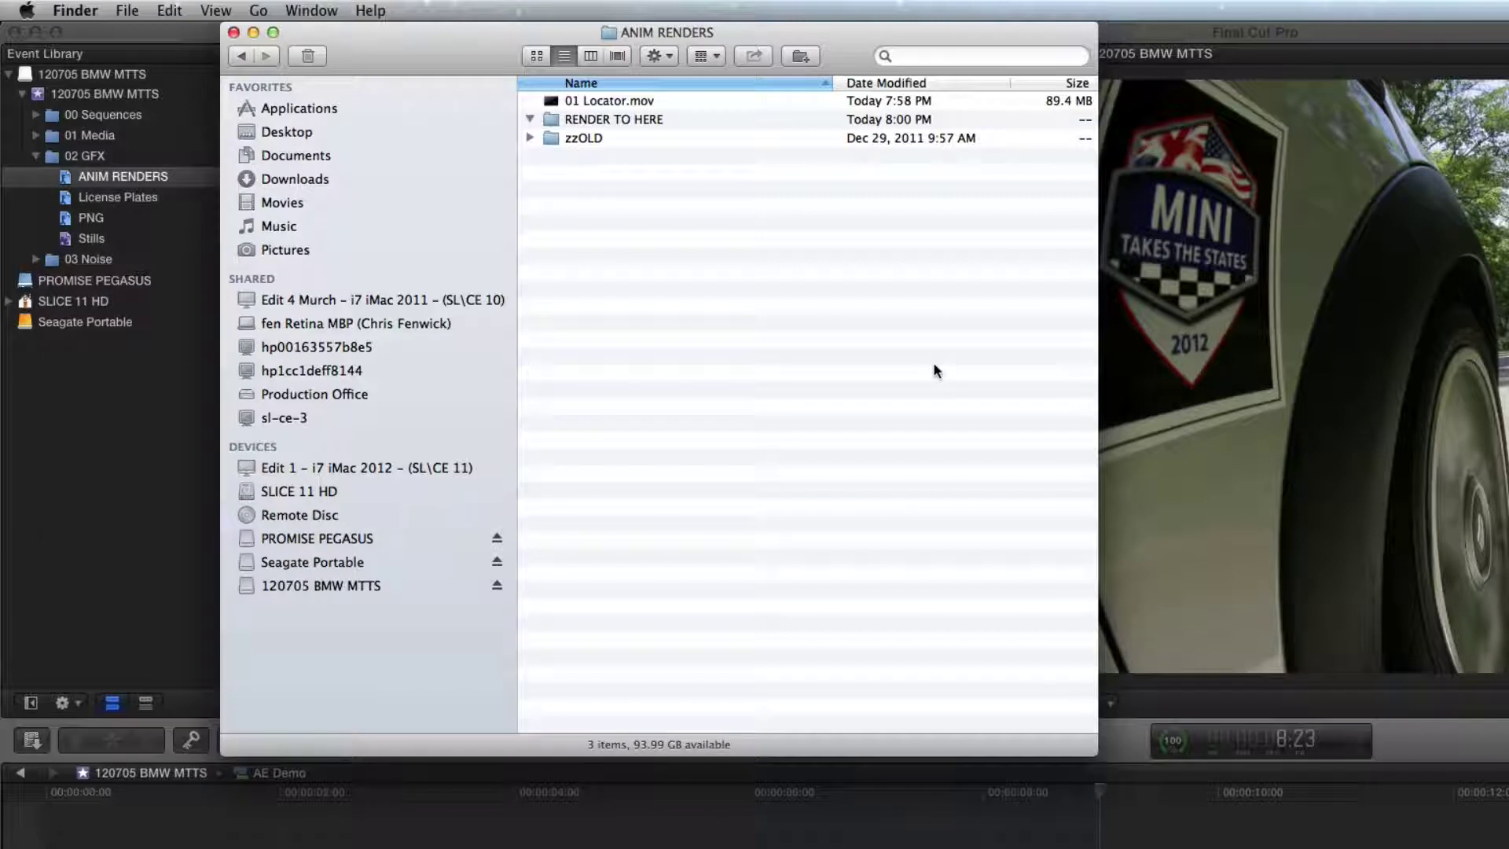
pyautogui.press('super+Tab')
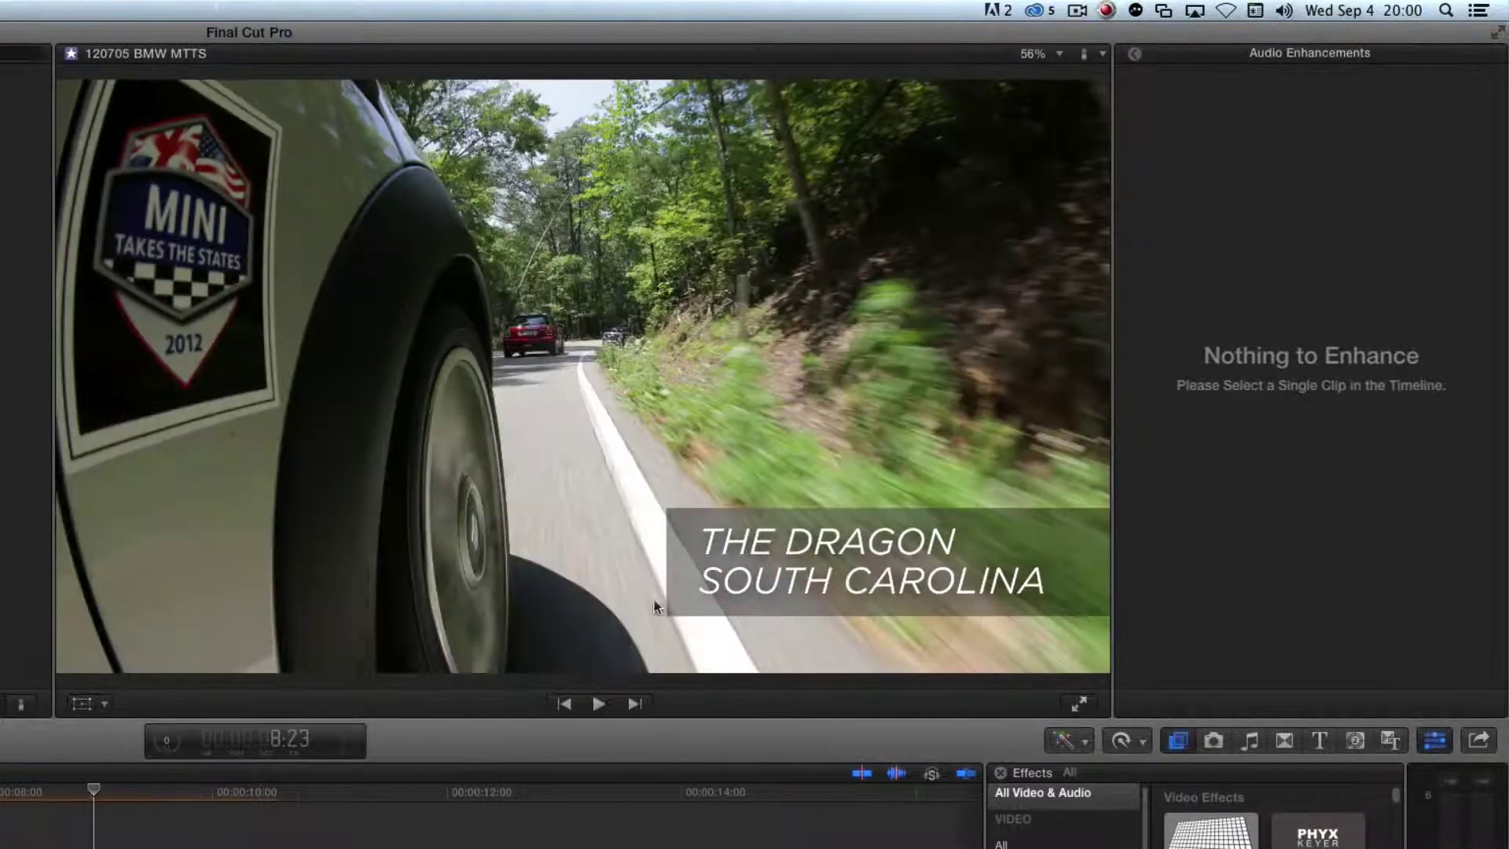
pyautogui.press('Left')
pyautogui.press('Left')
pyautogui.press('Left')
pyautogui.press('Left')
pyautogui.press('space')
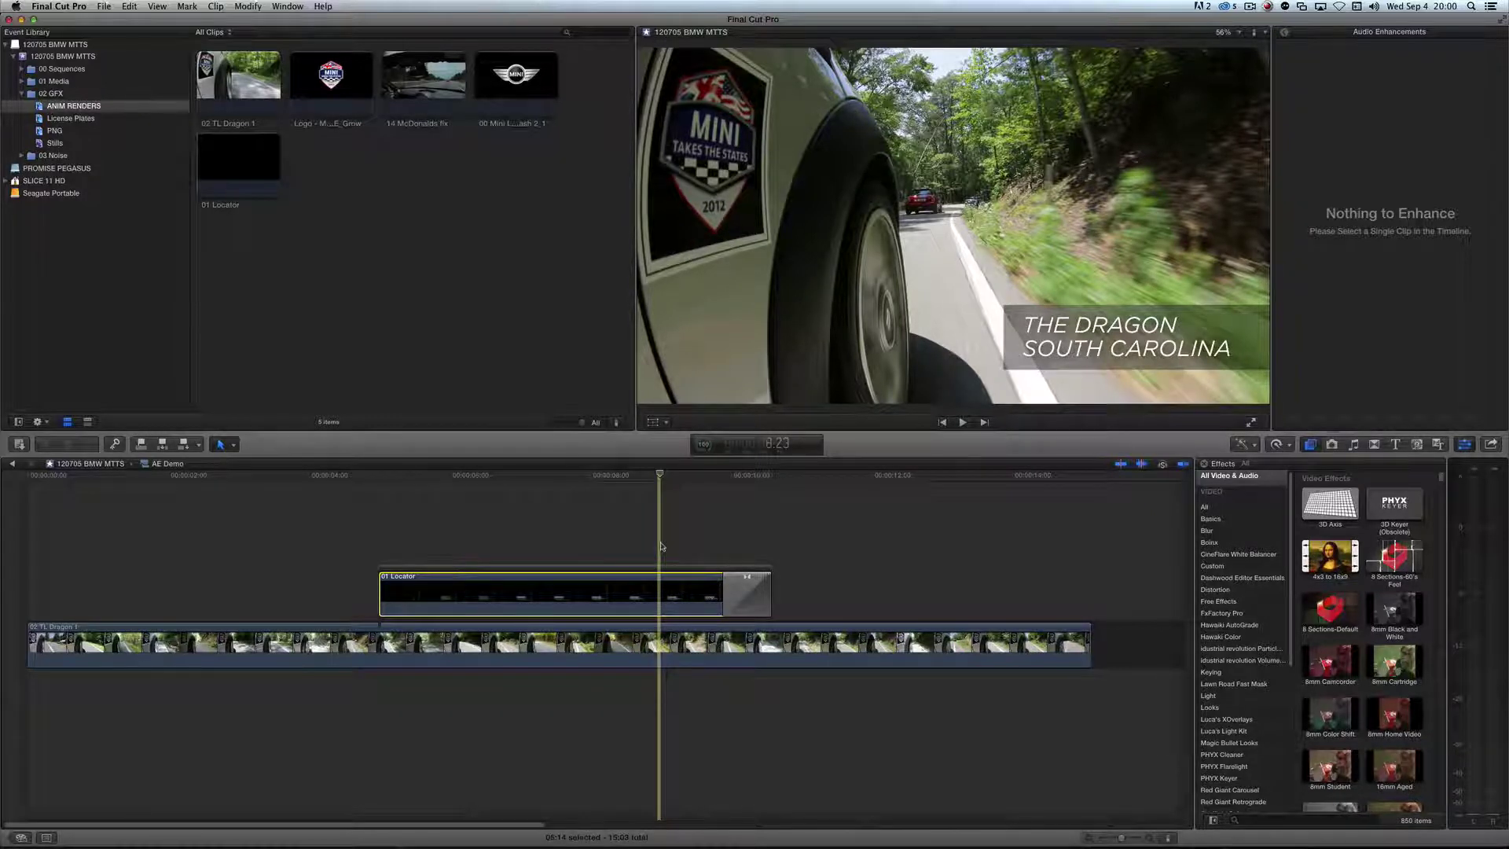
pyautogui.press('super+Tab')
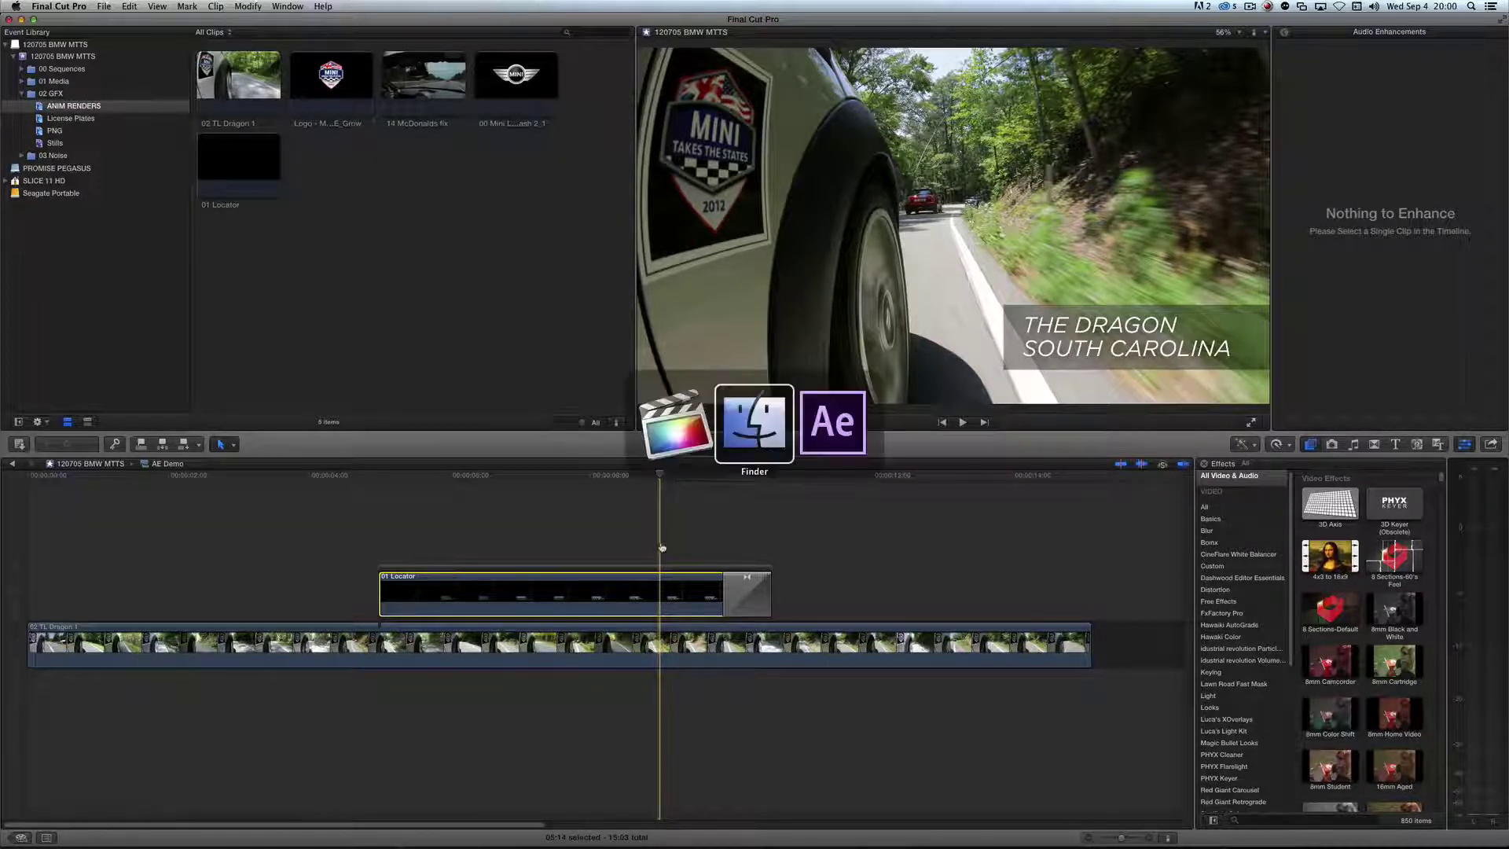
# Step: Change SOUTH to NORTH in the lower-third title and queue the 01 Locator comp for rendering
pyautogui.click(828, 431)
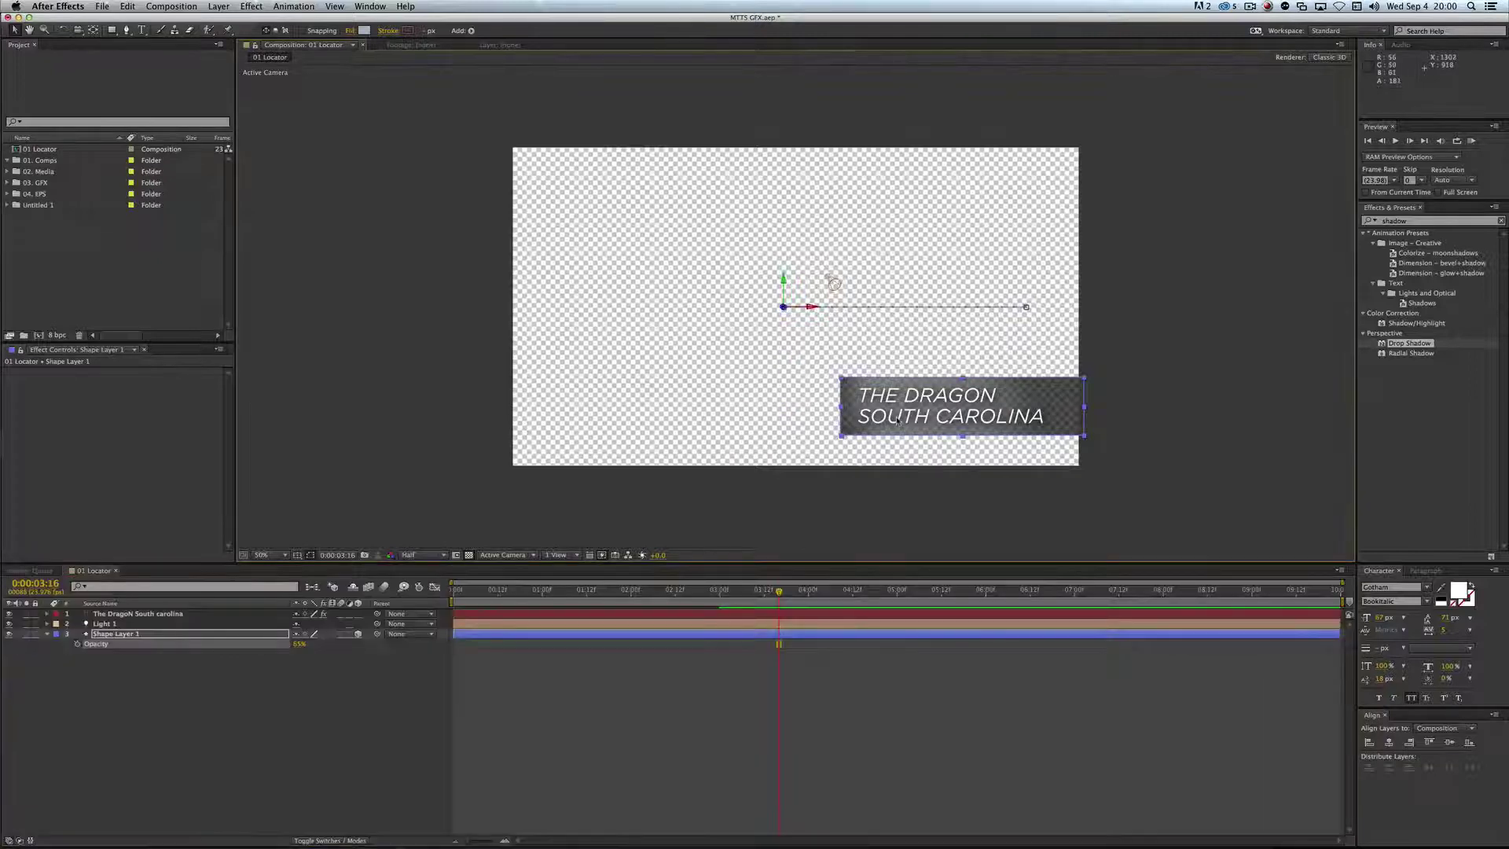
pyautogui.click(902, 422)
pyautogui.doubleClick(904, 422)
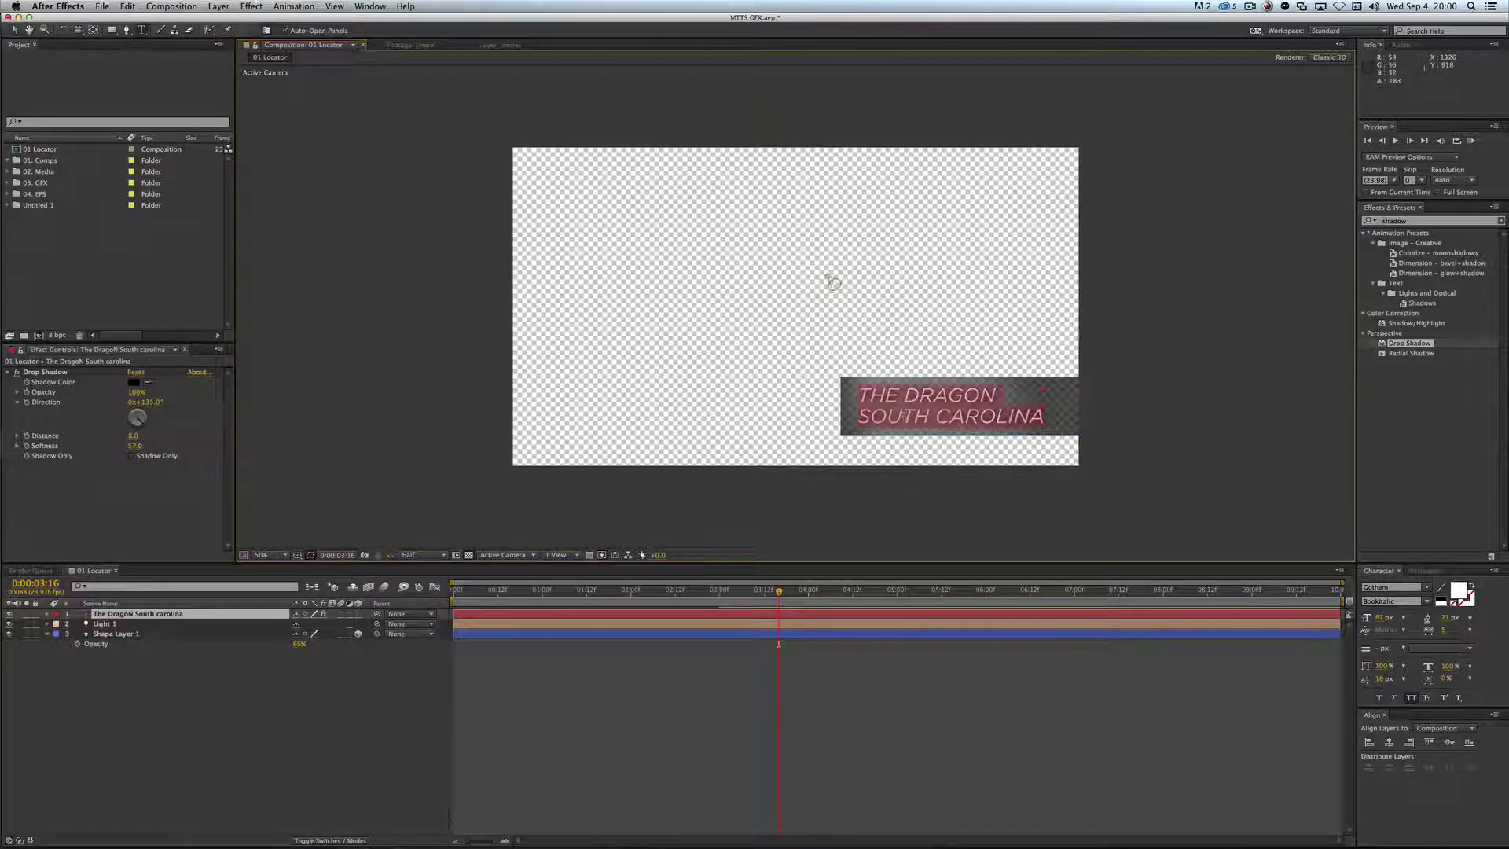
pyautogui.click(906, 418)
pyautogui.doubleClick(906, 419)
pyautogui.click(906, 419)
pyautogui.write('NORT')
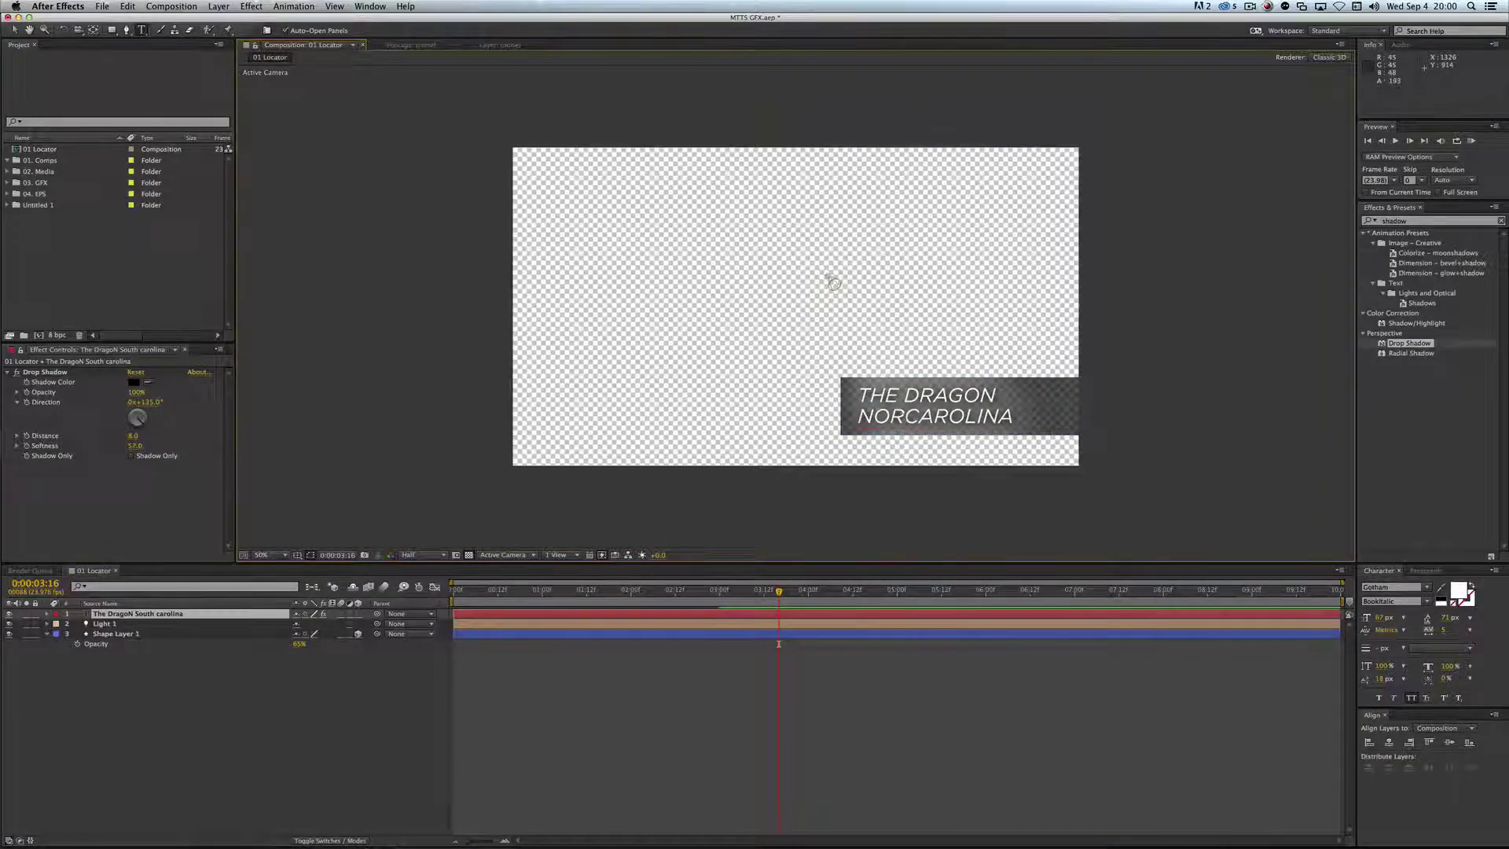
pyautogui.write('H')
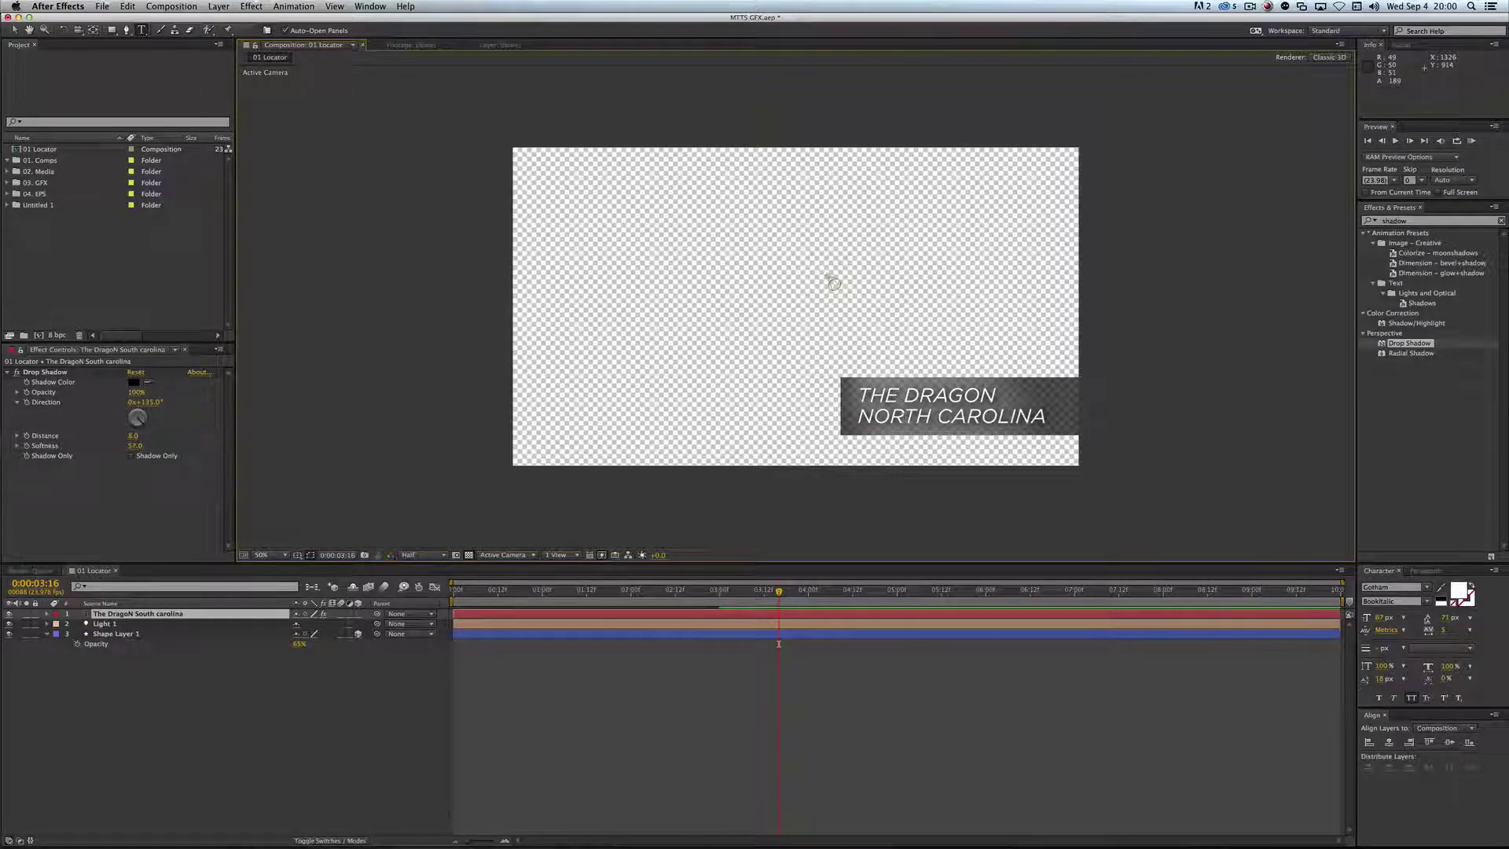
pyautogui.press('super+m')
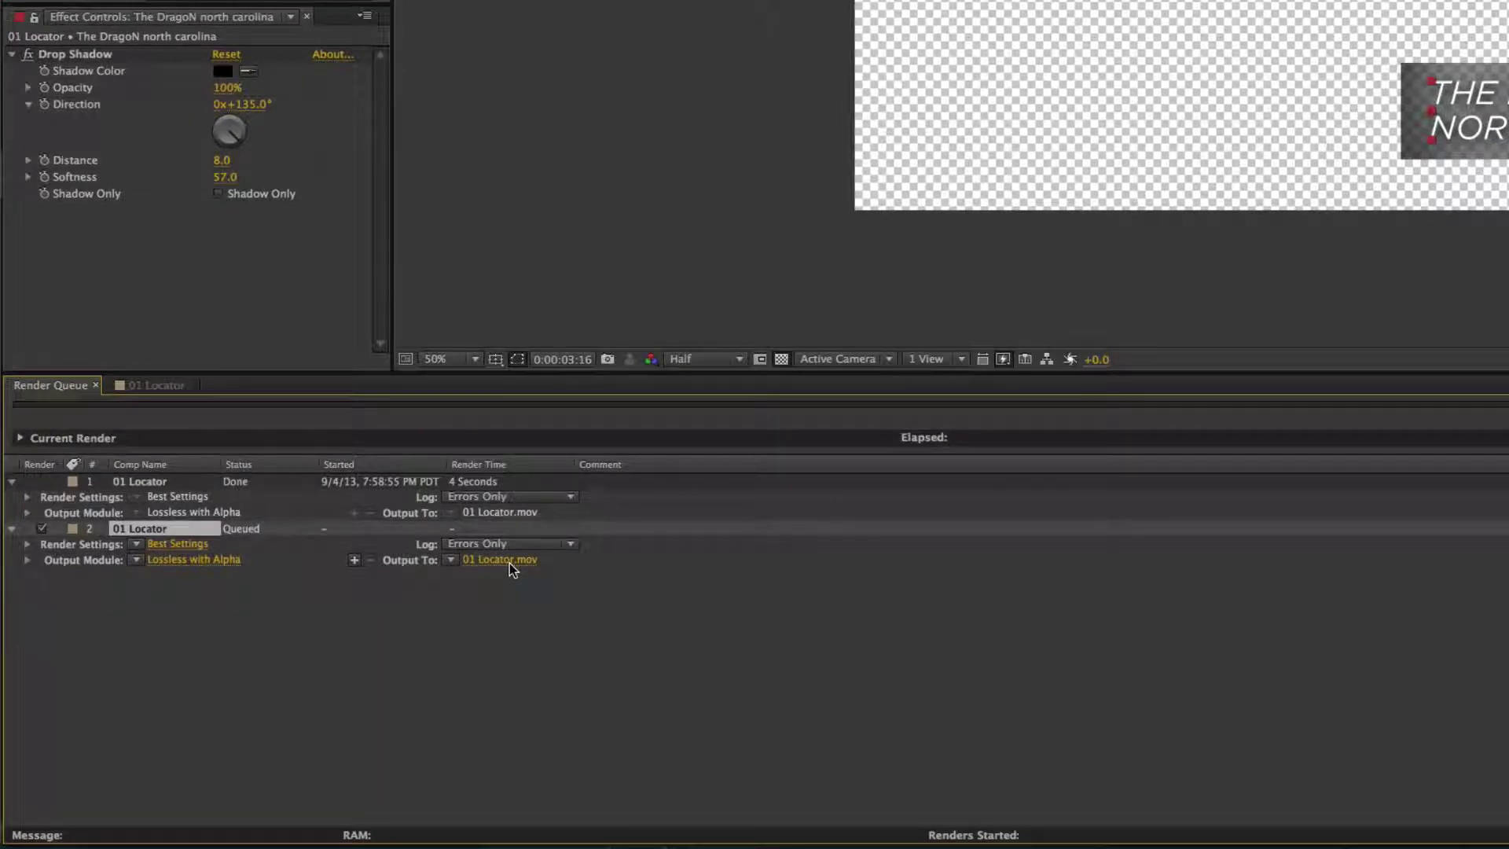
# Step: Render the updated 01 Locator comp to 01 Locator.mov, then return to Final Cut Pro
pyautogui.press('Return')
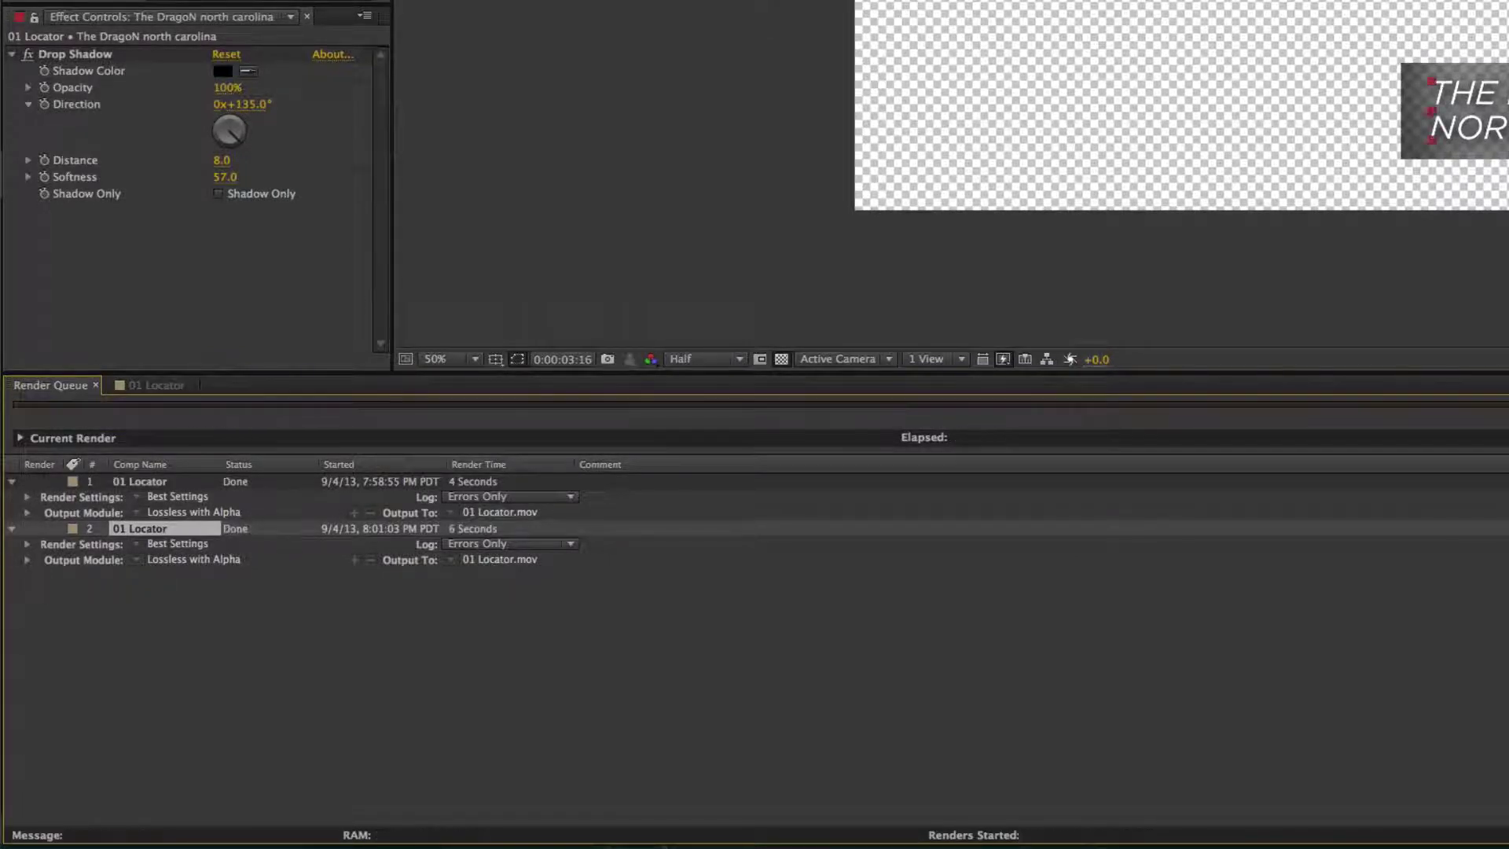
pyautogui.press('super+Tab')
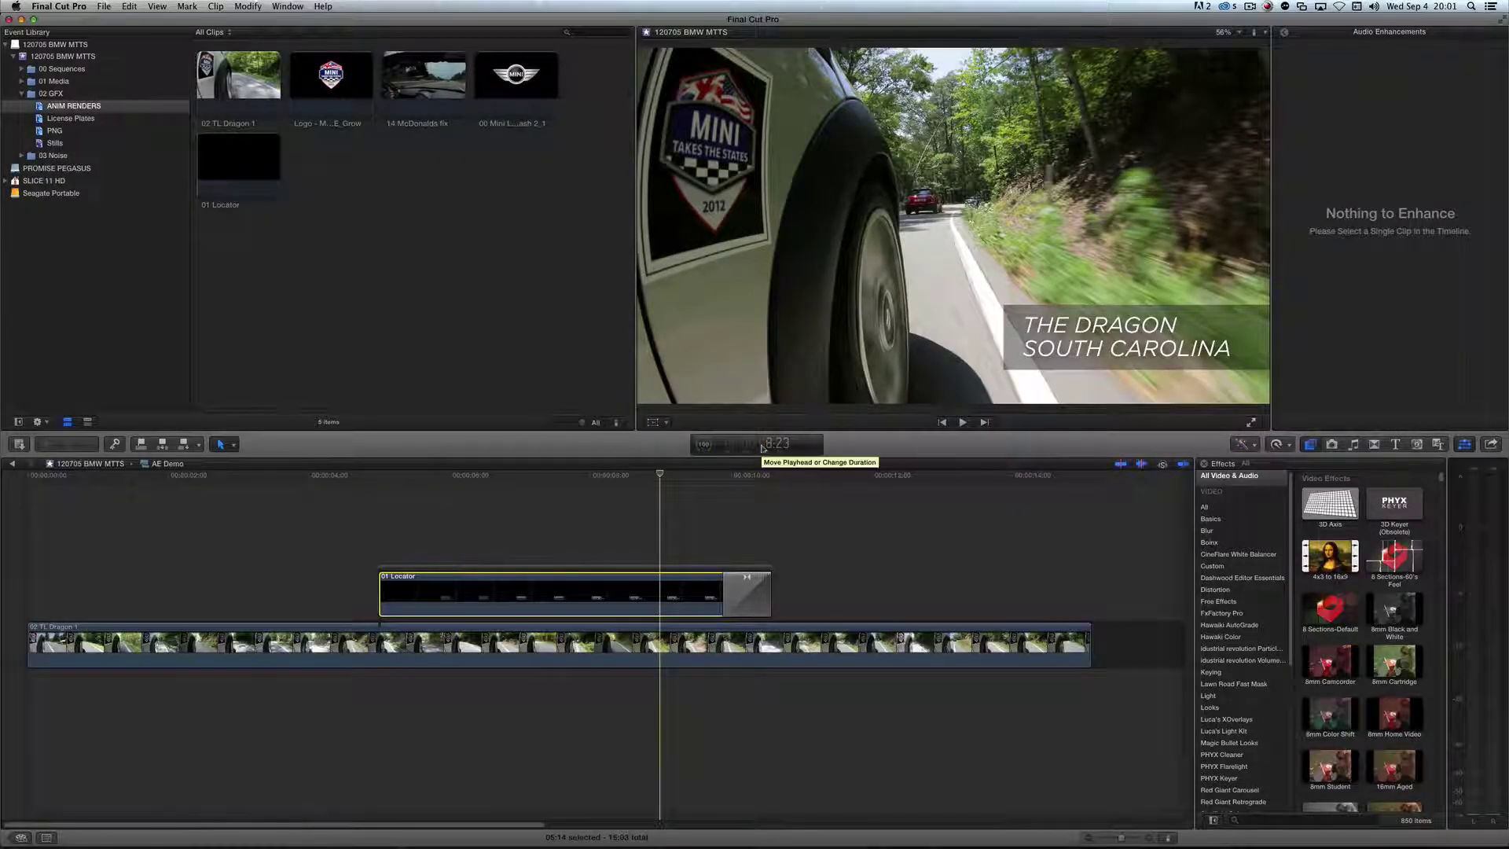
# Step: Replace the old render in ANIM RENDERS with the fresh 88.9 MB 01 Locator.mov from RENDER TO HERE
pyautogui.press('super+Tab')
pyautogui.press('super+Tab')
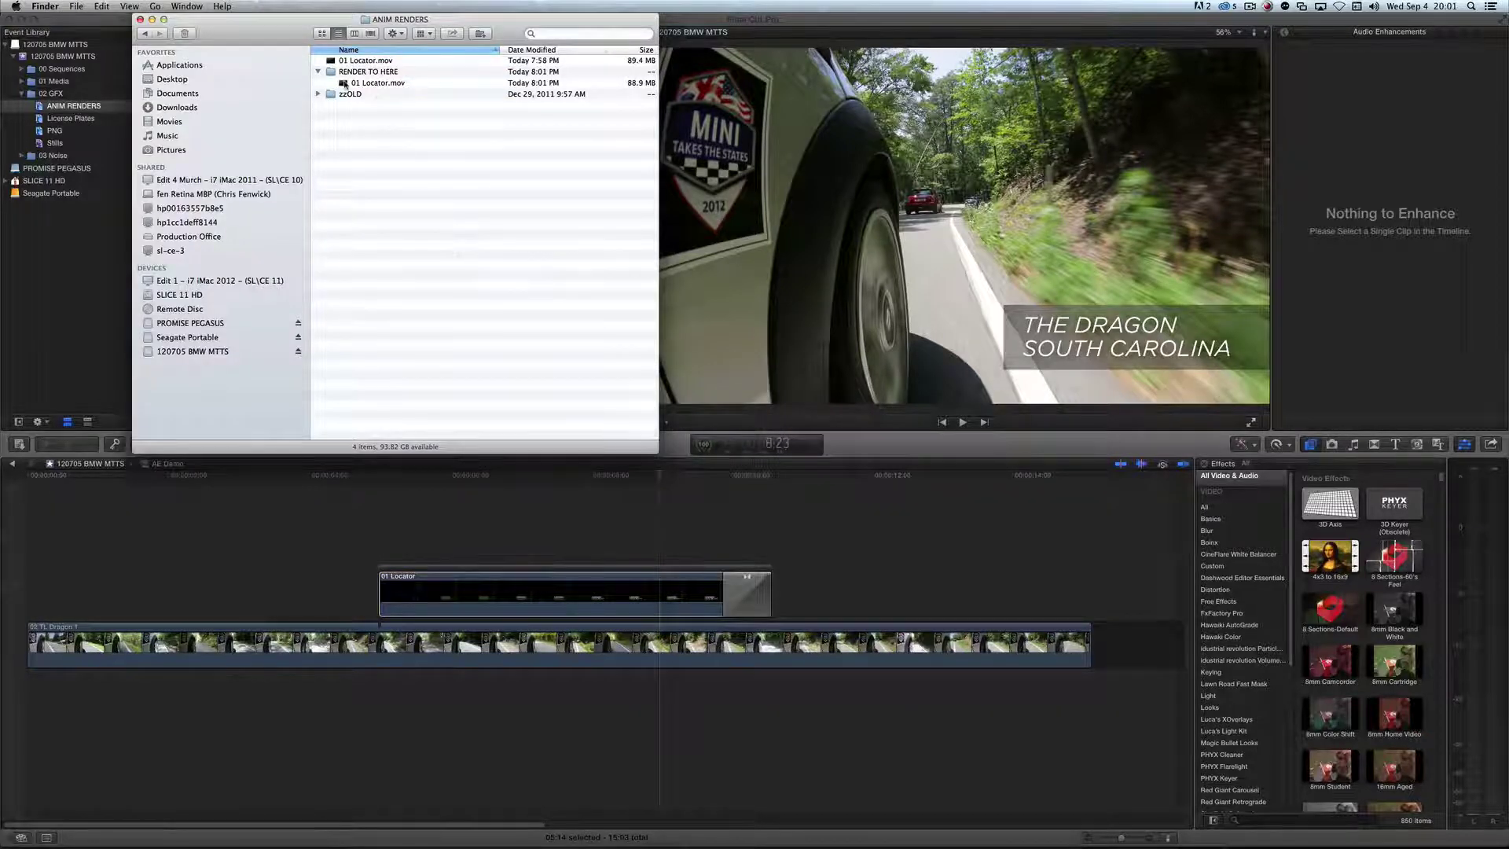
pyautogui.moveTo(345, 84); pyautogui.dragTo(413, 161)
pyautogui.click(562, 219)
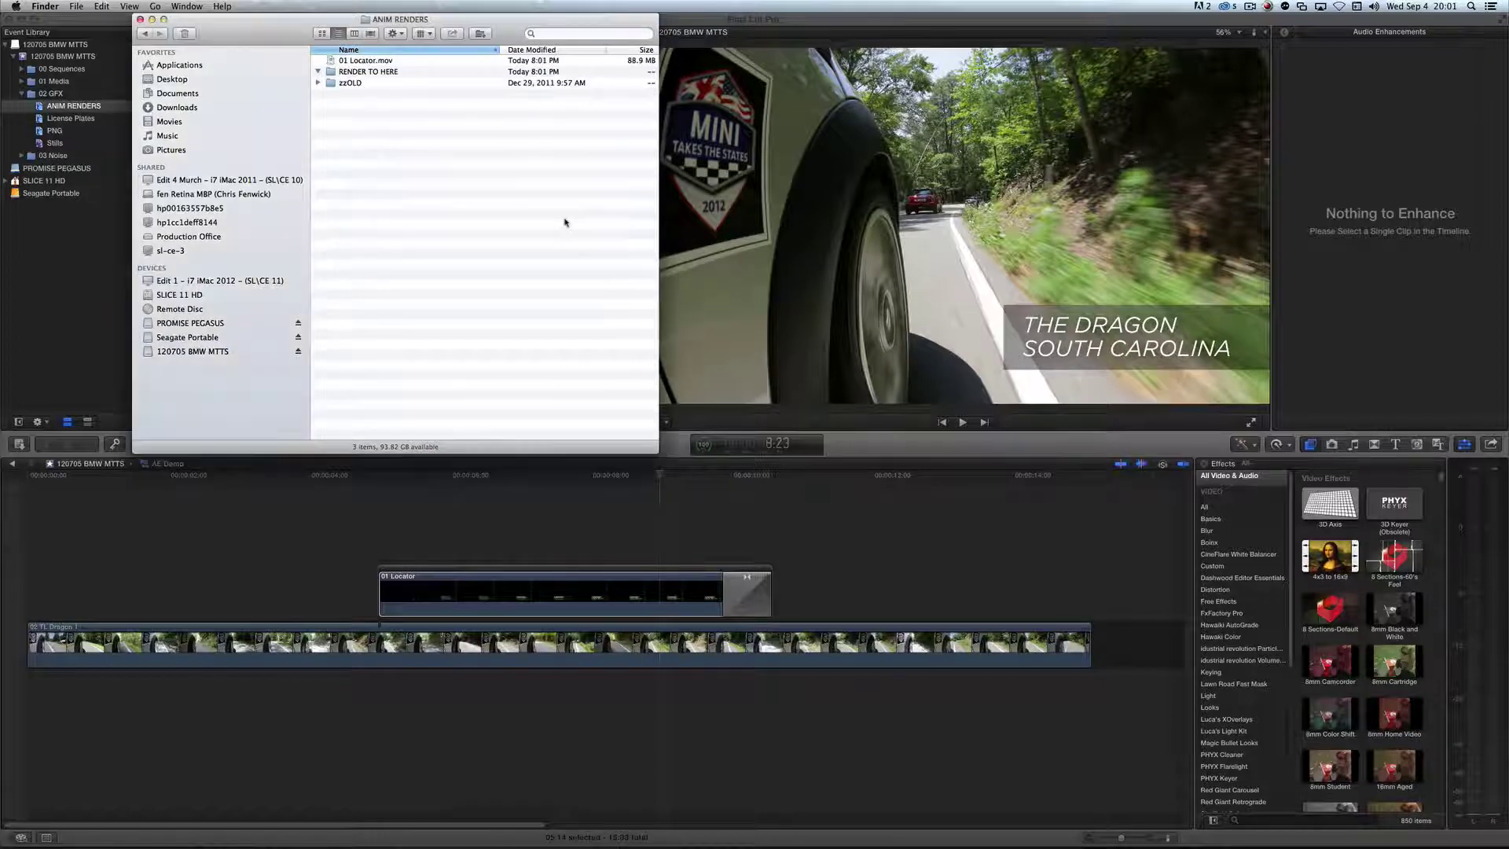
pyautogui.press('super+Tab')
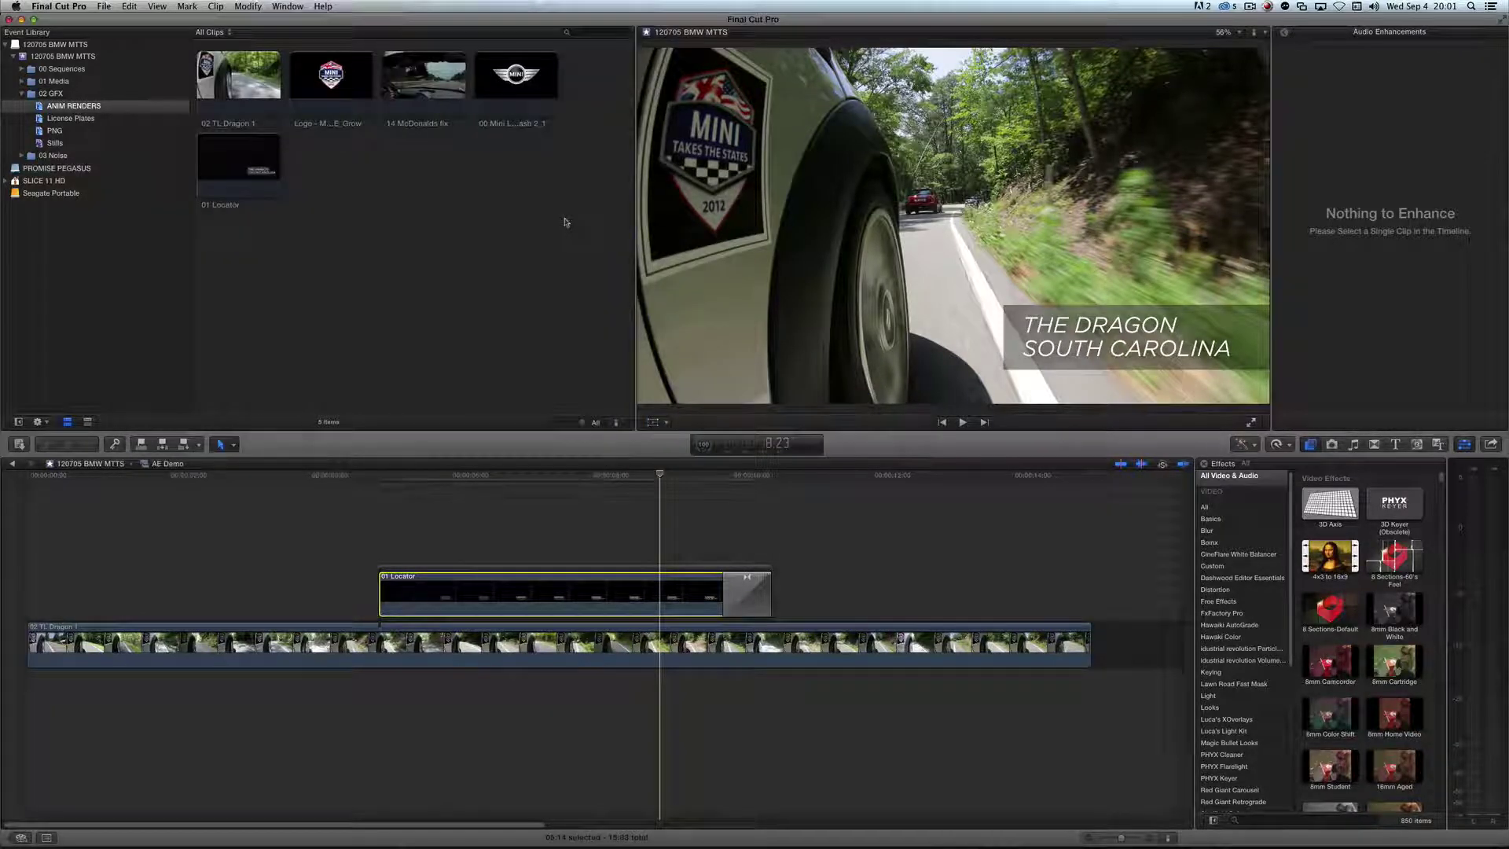